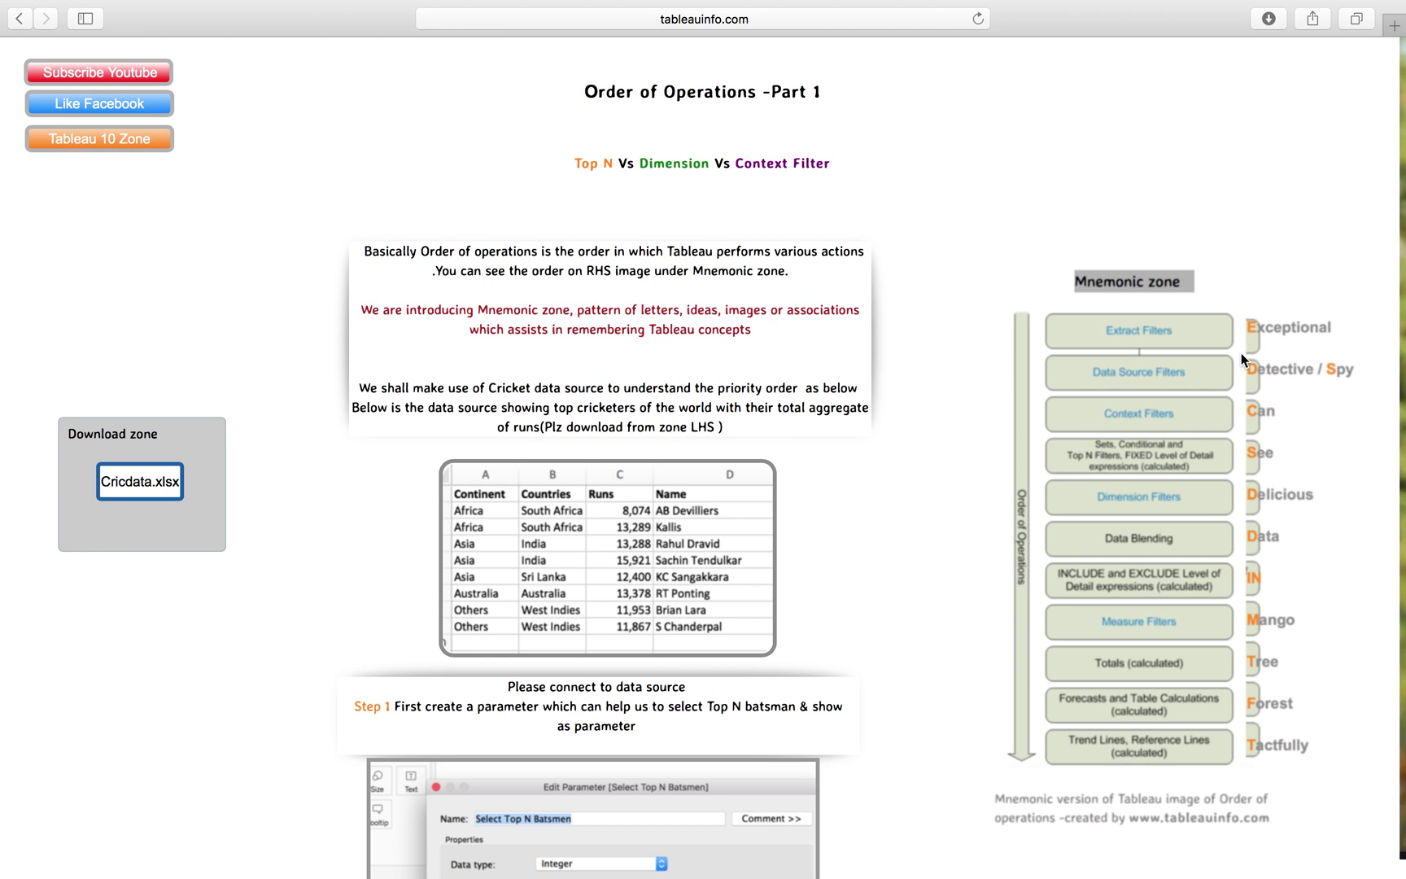
# Check the cricket data in Excel and the tutorial page.
pyautogui.rightClick(1172, 388)
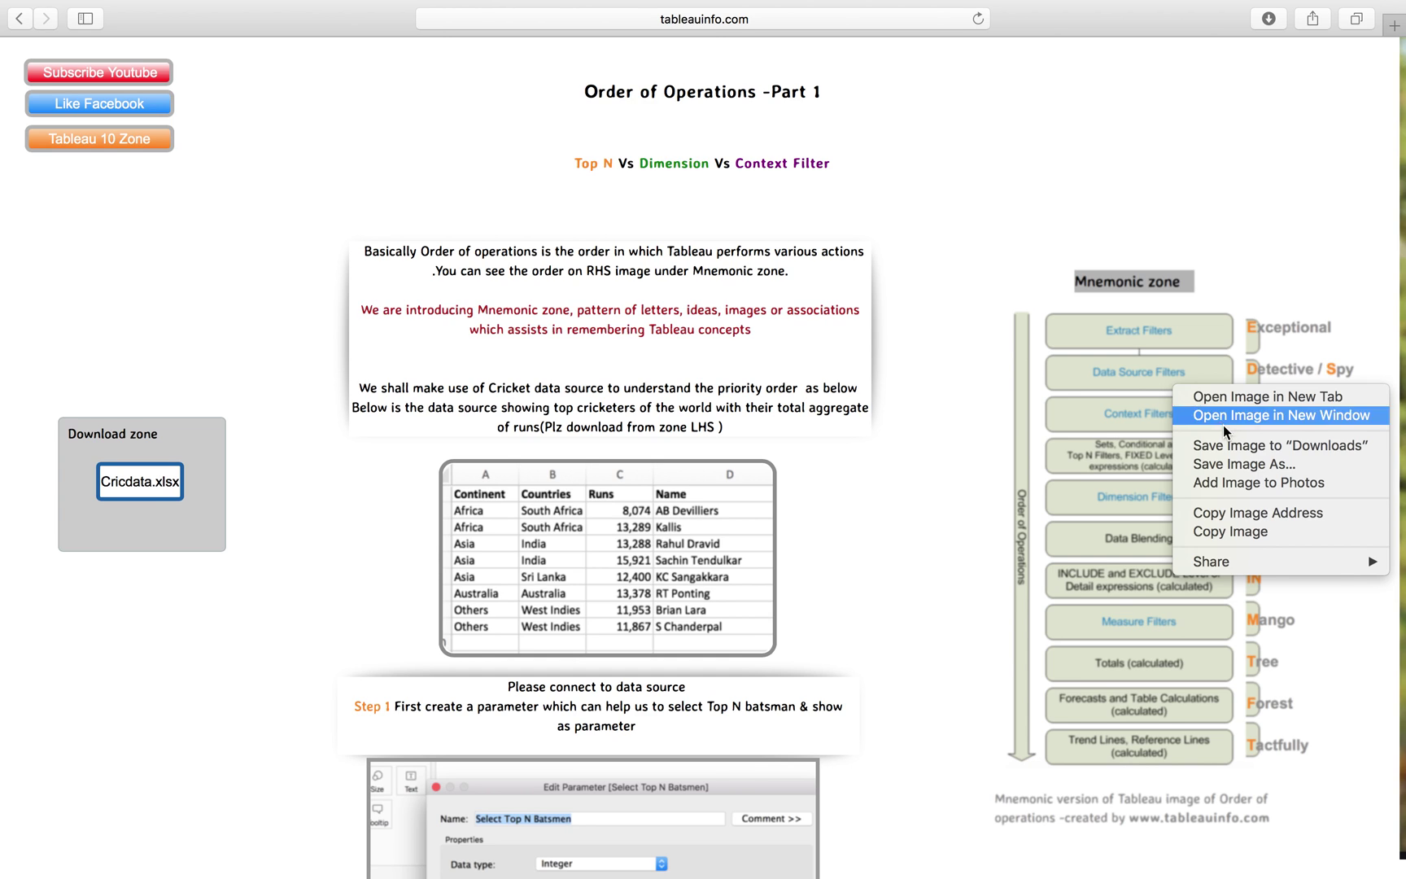
pyautogui.click(1084, 444)
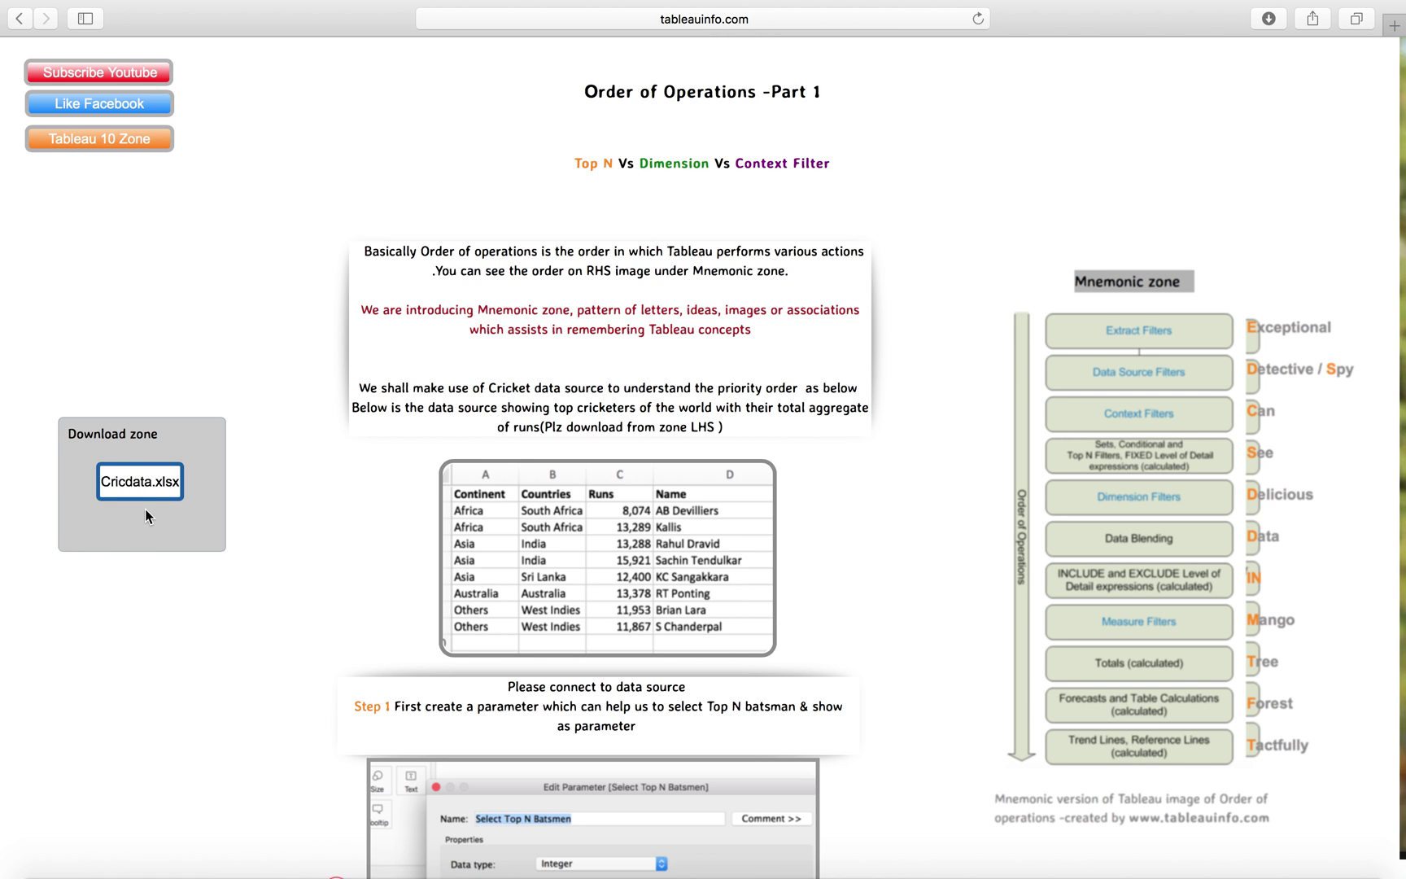
pyautogui.press('super+Tab')
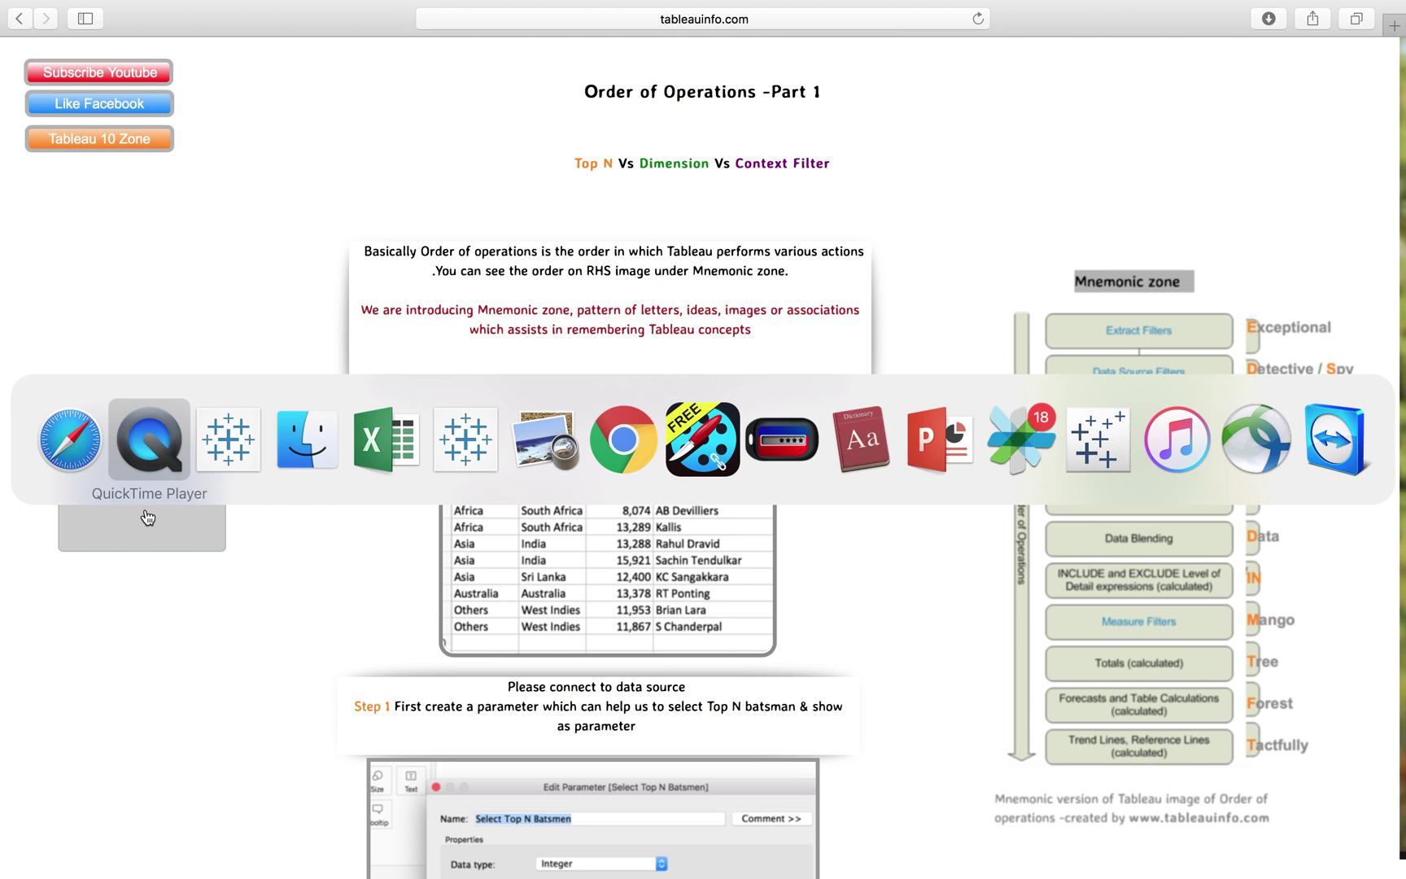
pyautogui.press('super+Tab')
pyautogui.press('super+Tab')
pyautogui.press('super+Tab')
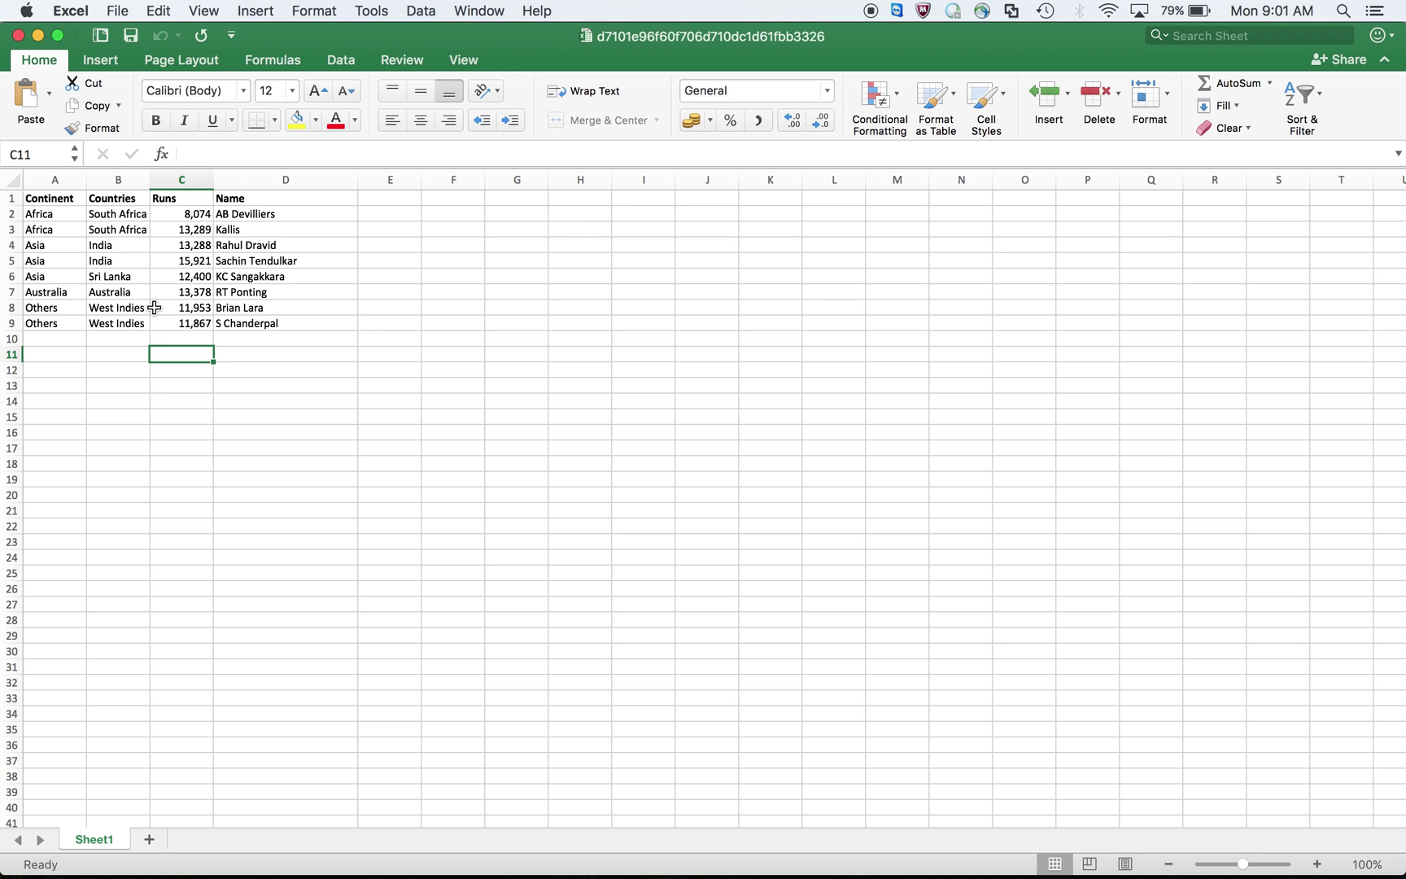
pyautogui.press('super+Tab')
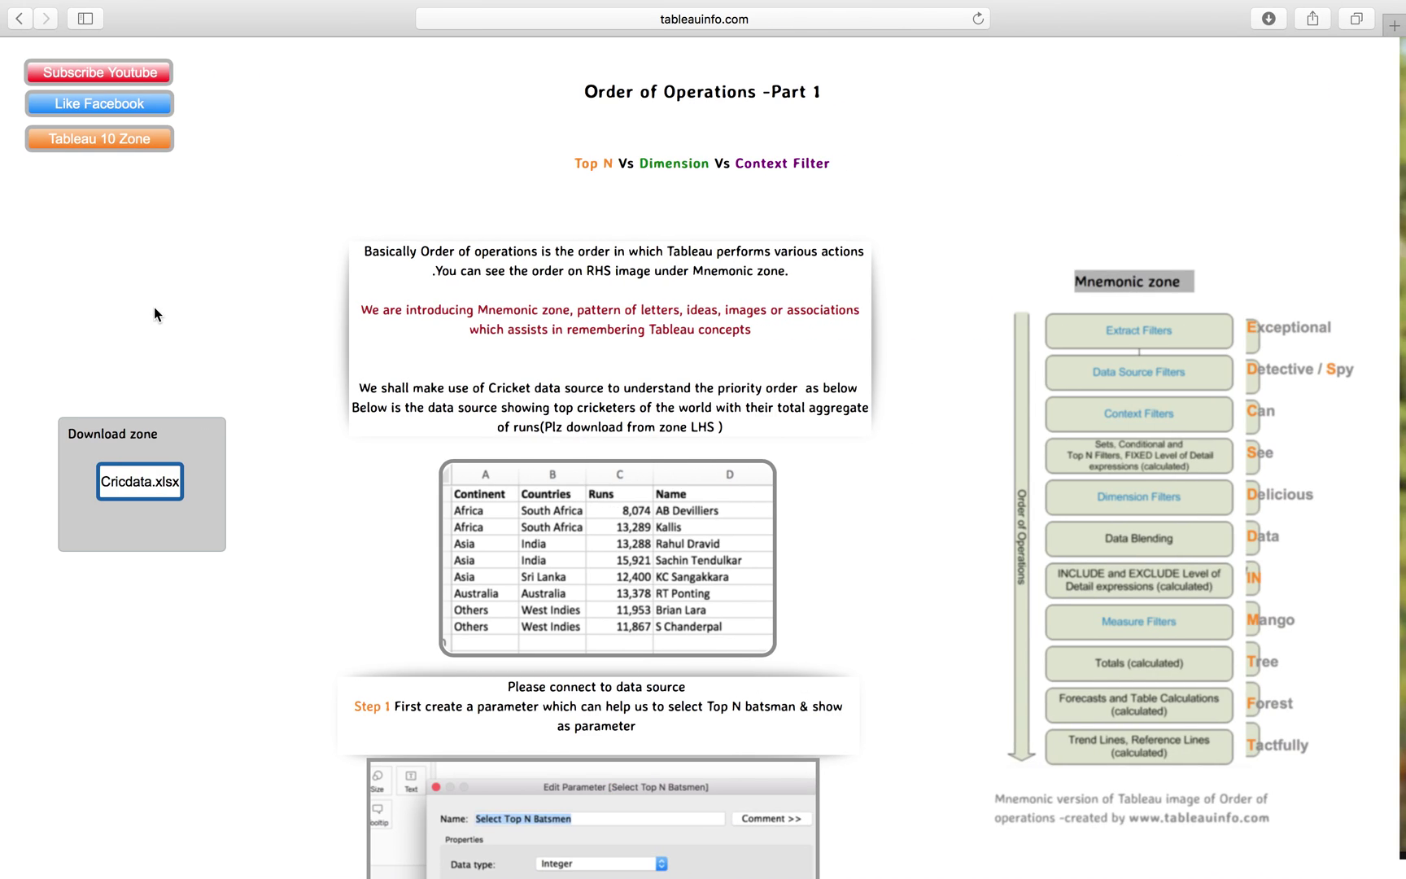
# Put Continent, Countries and Runs on Rows, with SUM(Runs) made discrete.
pyautogui.press('super+Tab')
pyautogui.press('super+Tab')
pyautogui.press('super+Tab')
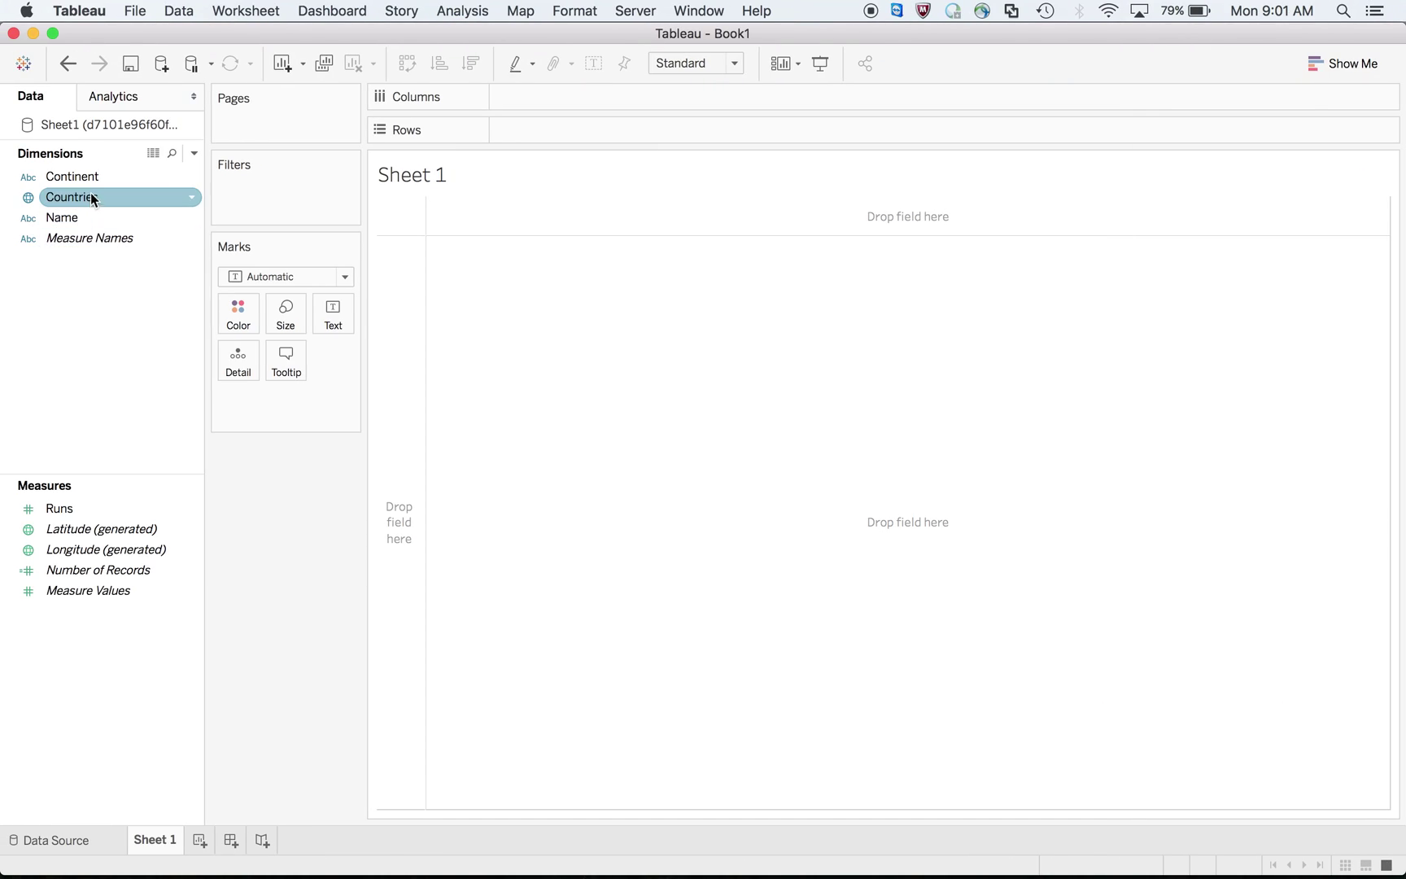
pyautogui.moveTo(71, 176); pyautogui.dragTo(550, 132)
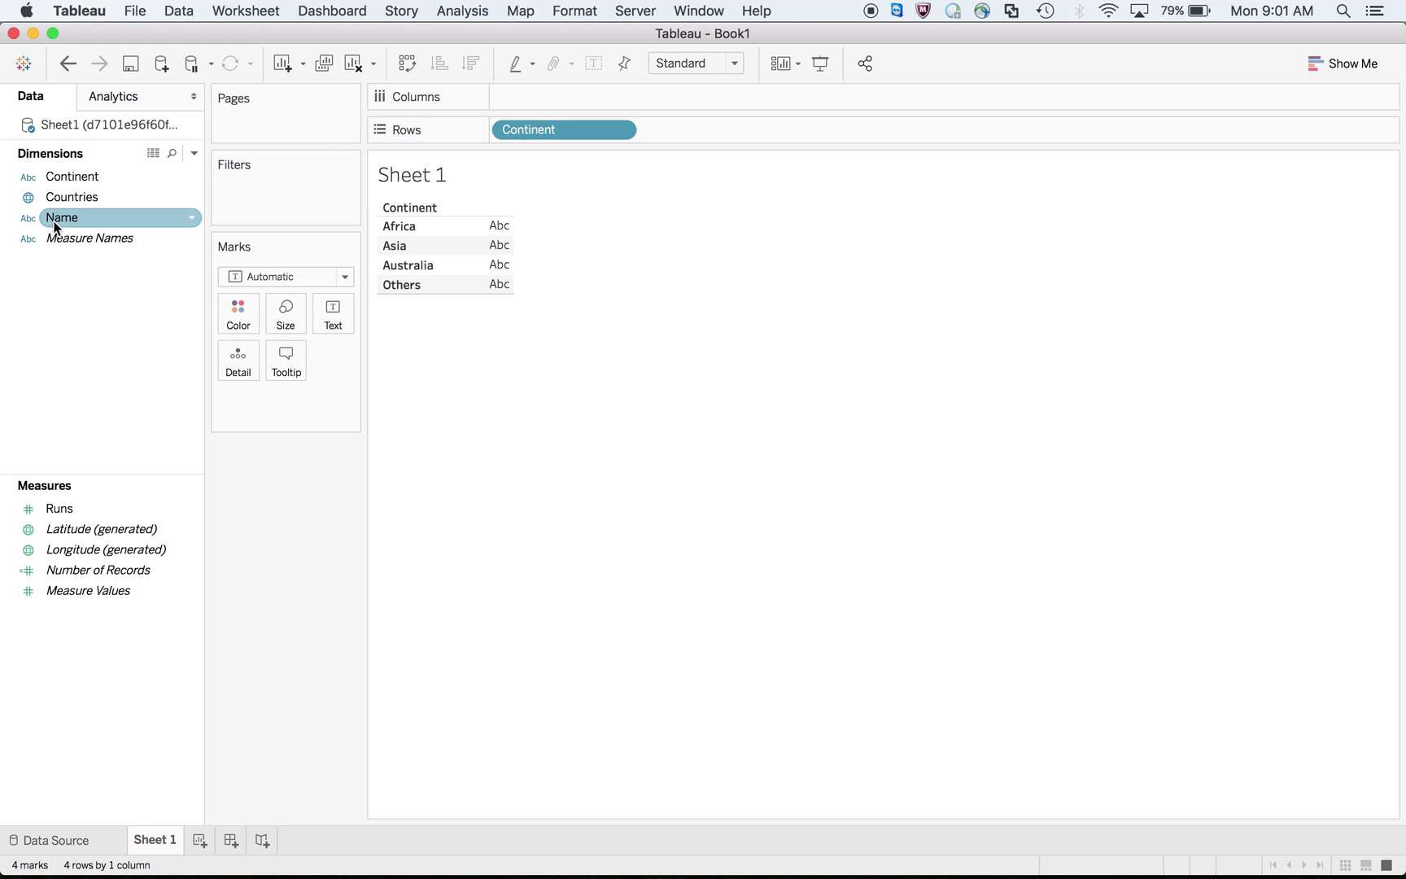
pyautogui.moveTo(56, 198); pyautogui.dragTo(831, 134)
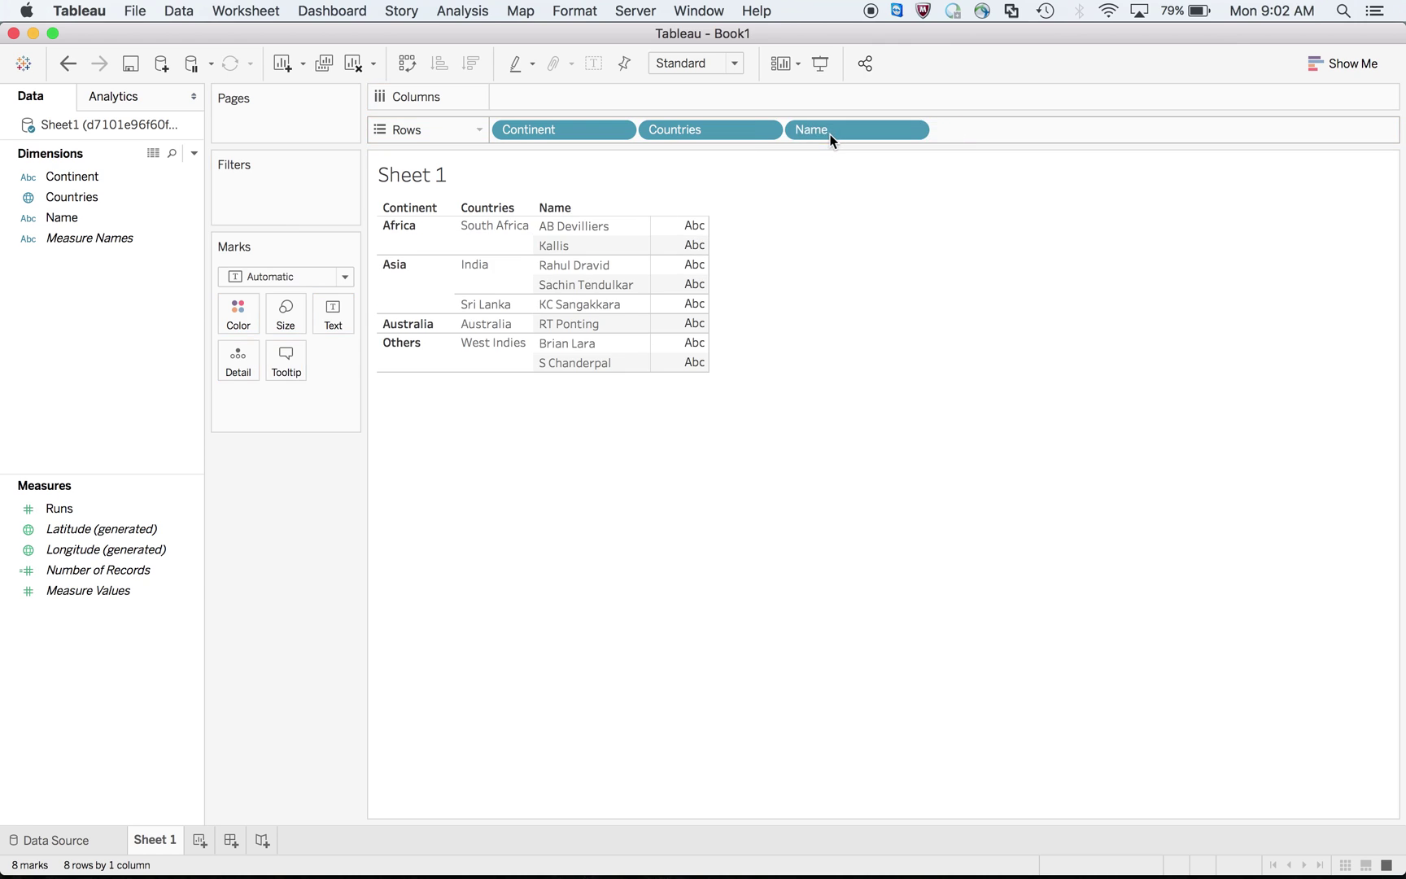
pyautogui.moveTo(73, 511); pyautogui.dragTo(988, 132)
pyautogui.click(1057, 132)
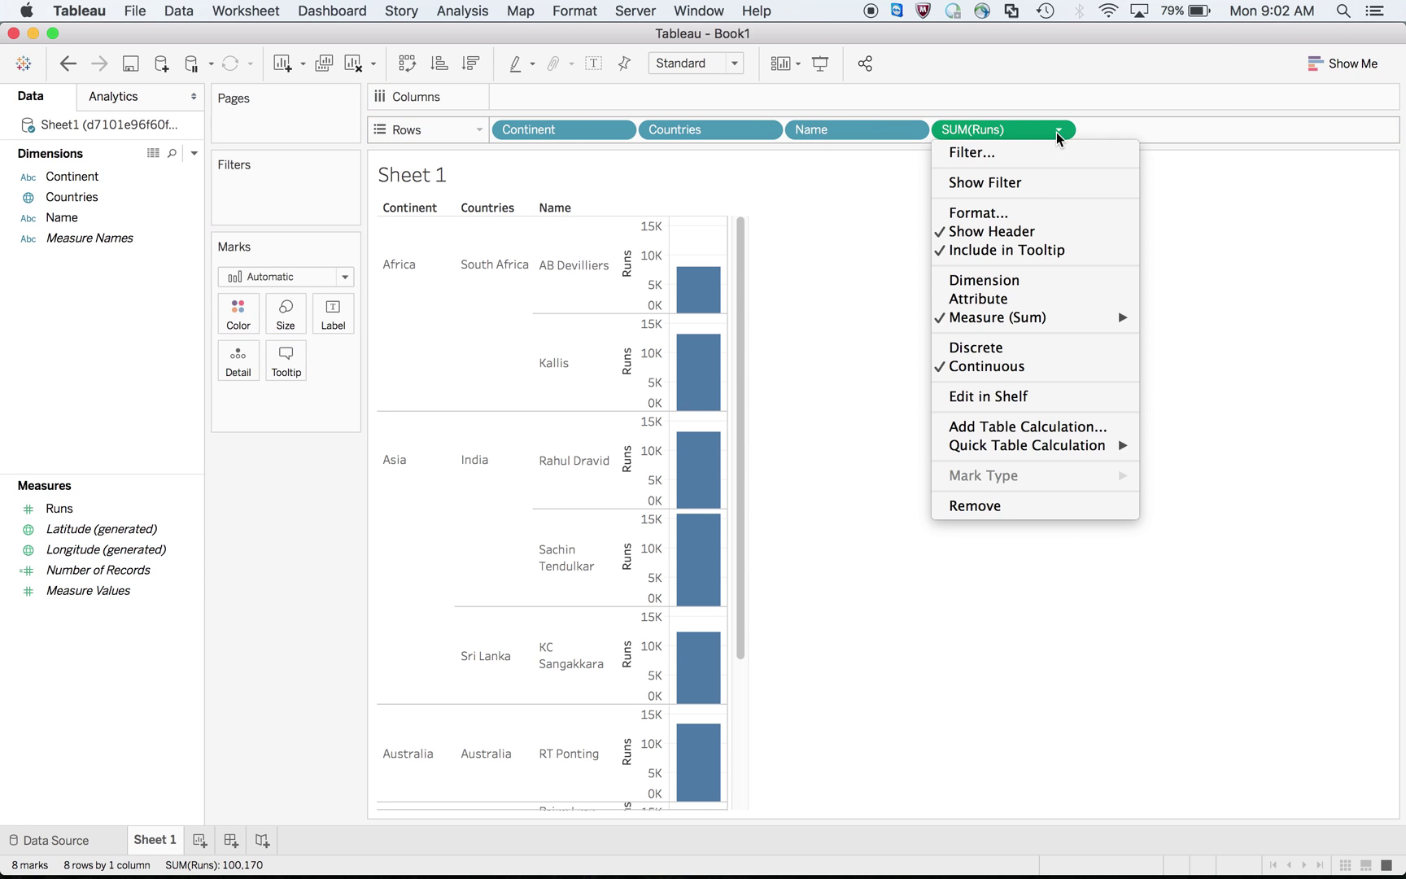
pyautogui.click(1011, 351)
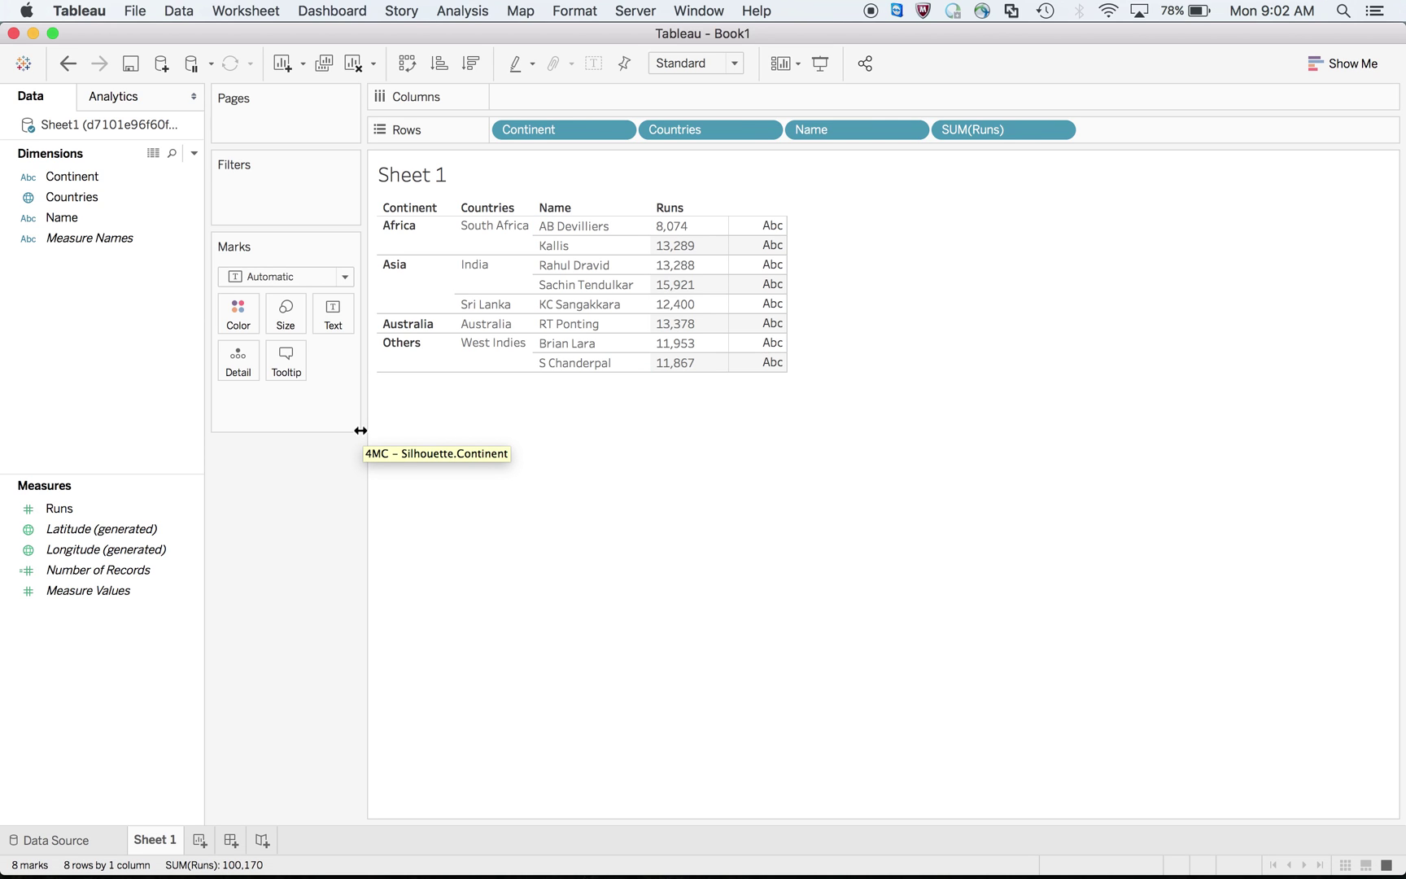
pyautogui.press('super+Tab')
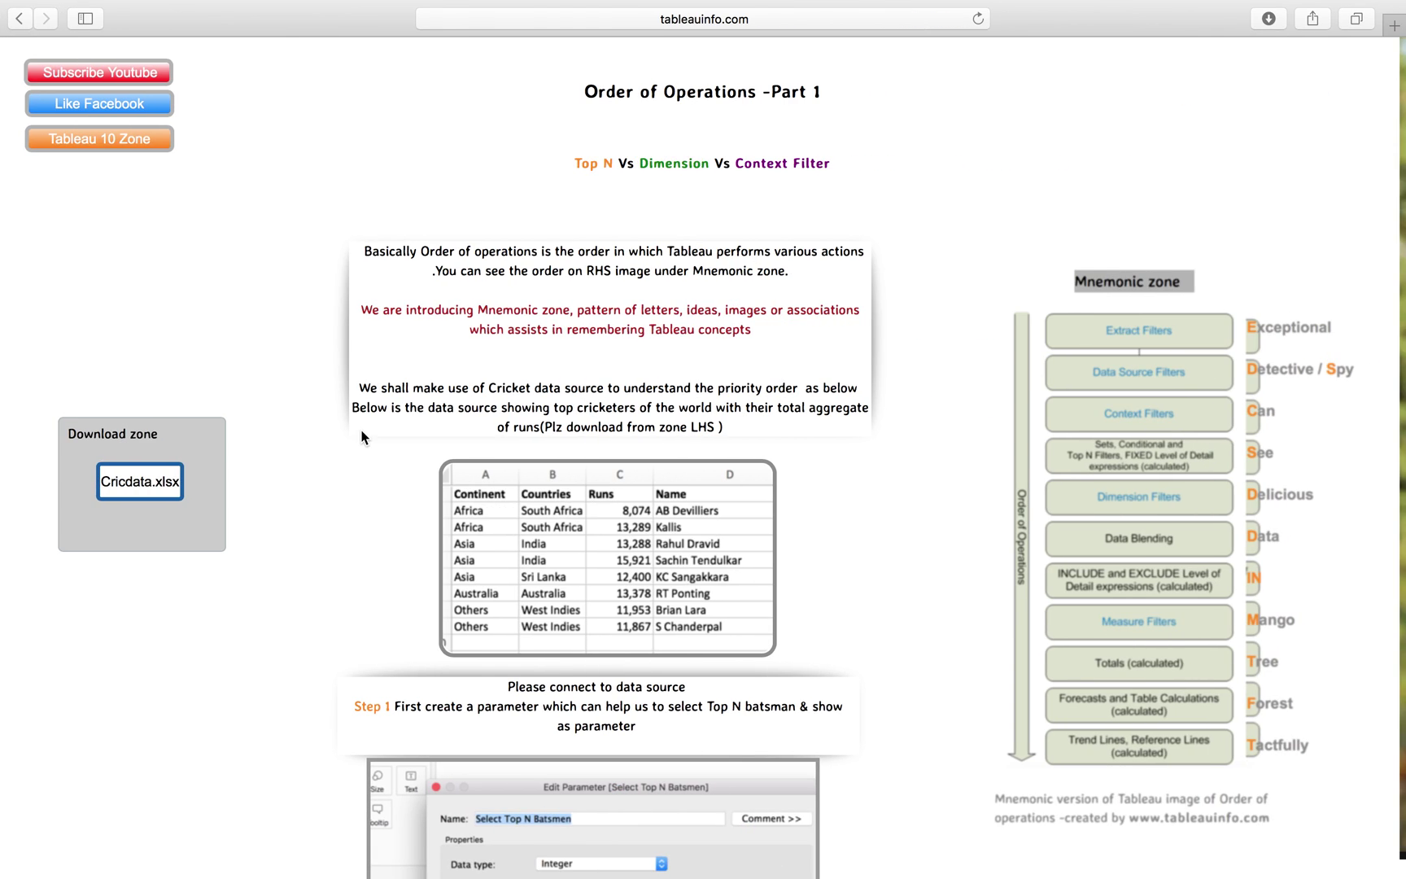
pyautogui.scroll(-5, 176, 710)
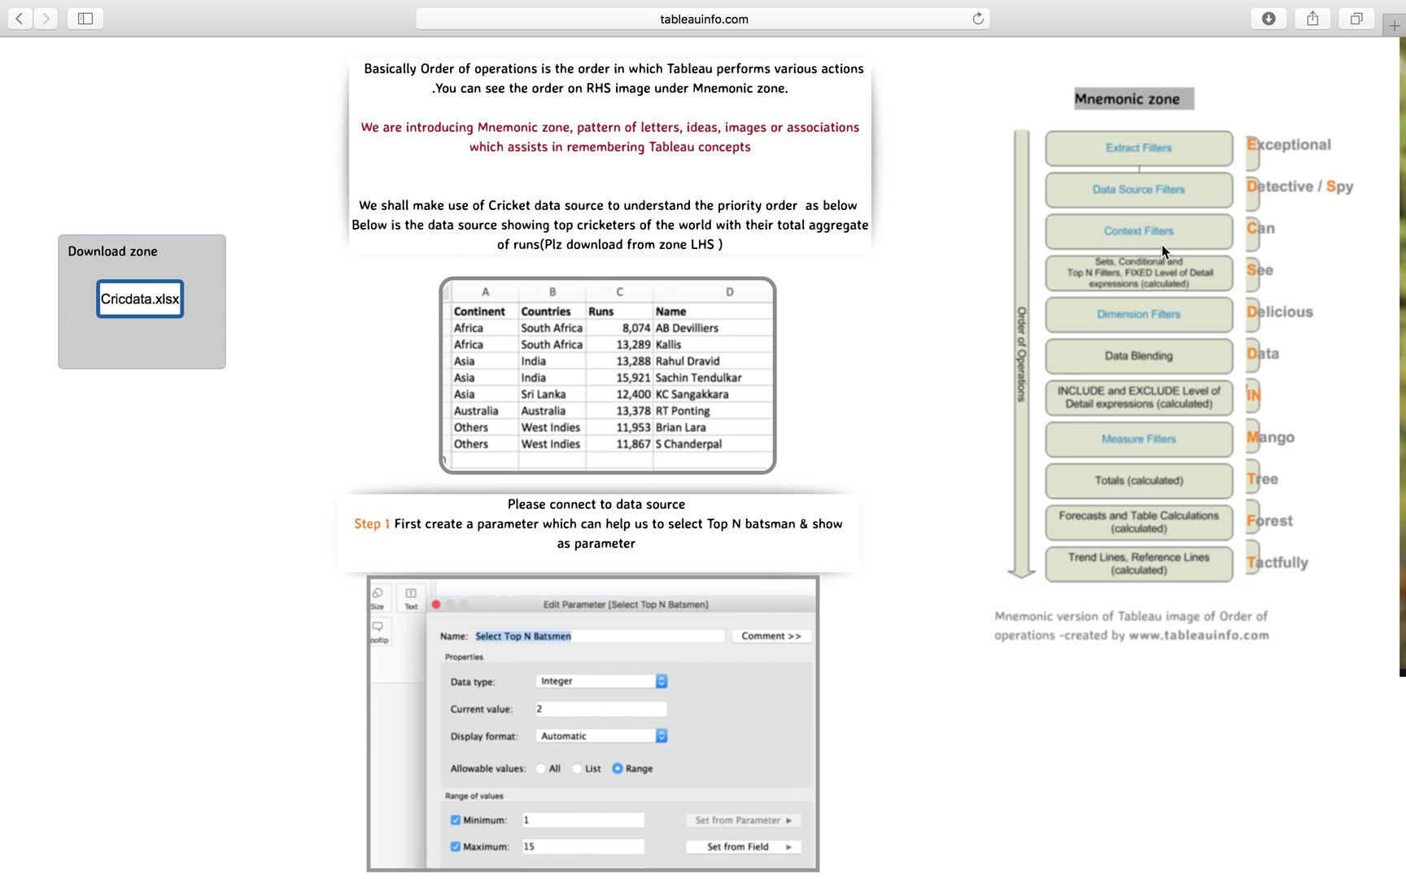
pyautogui.press('super+Tab')
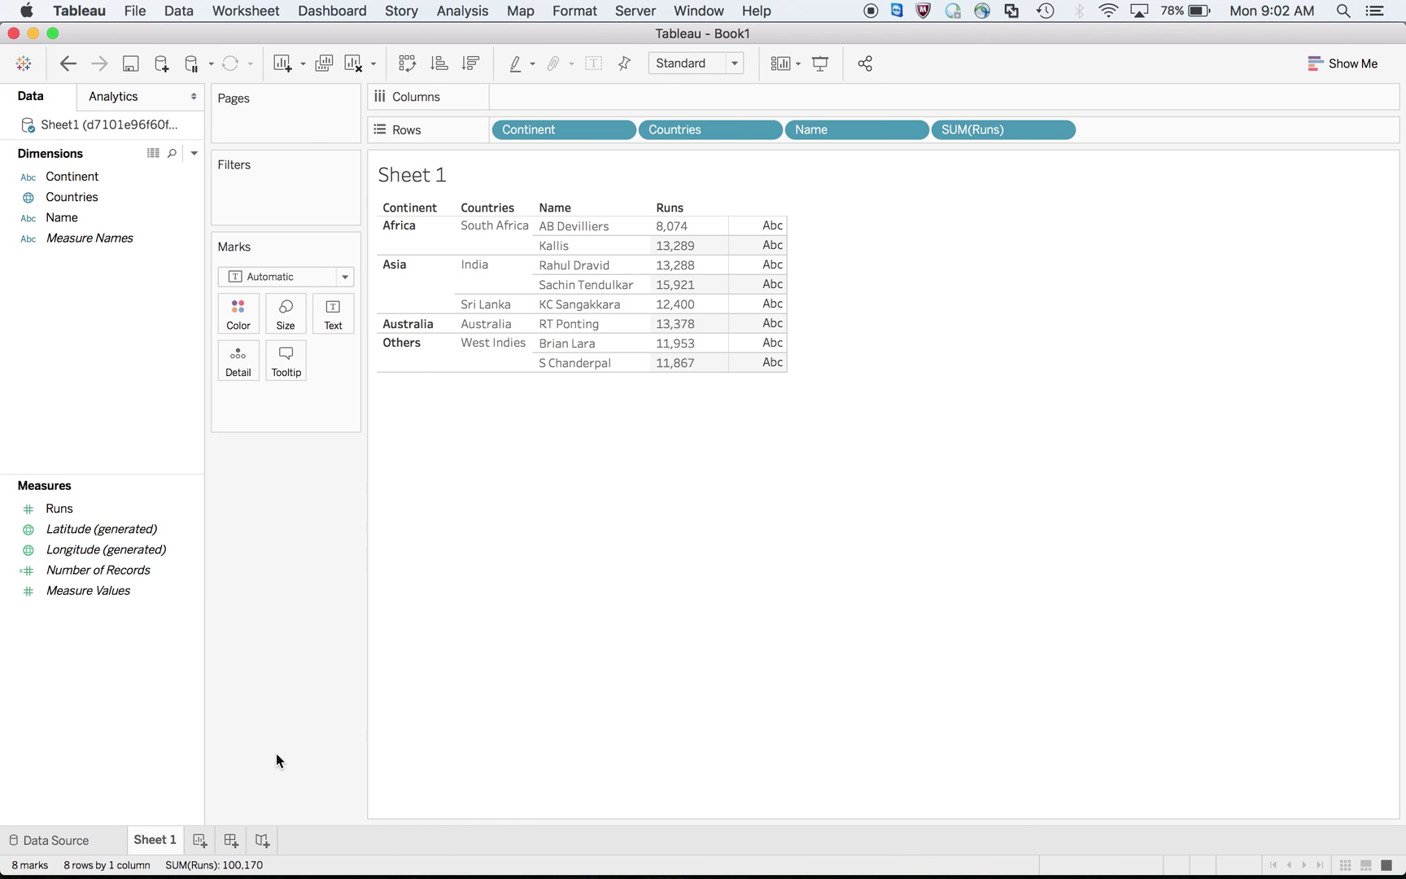
# Switch the data connection to Extract on the Data Source page.
pyautogui.click(57, 841)
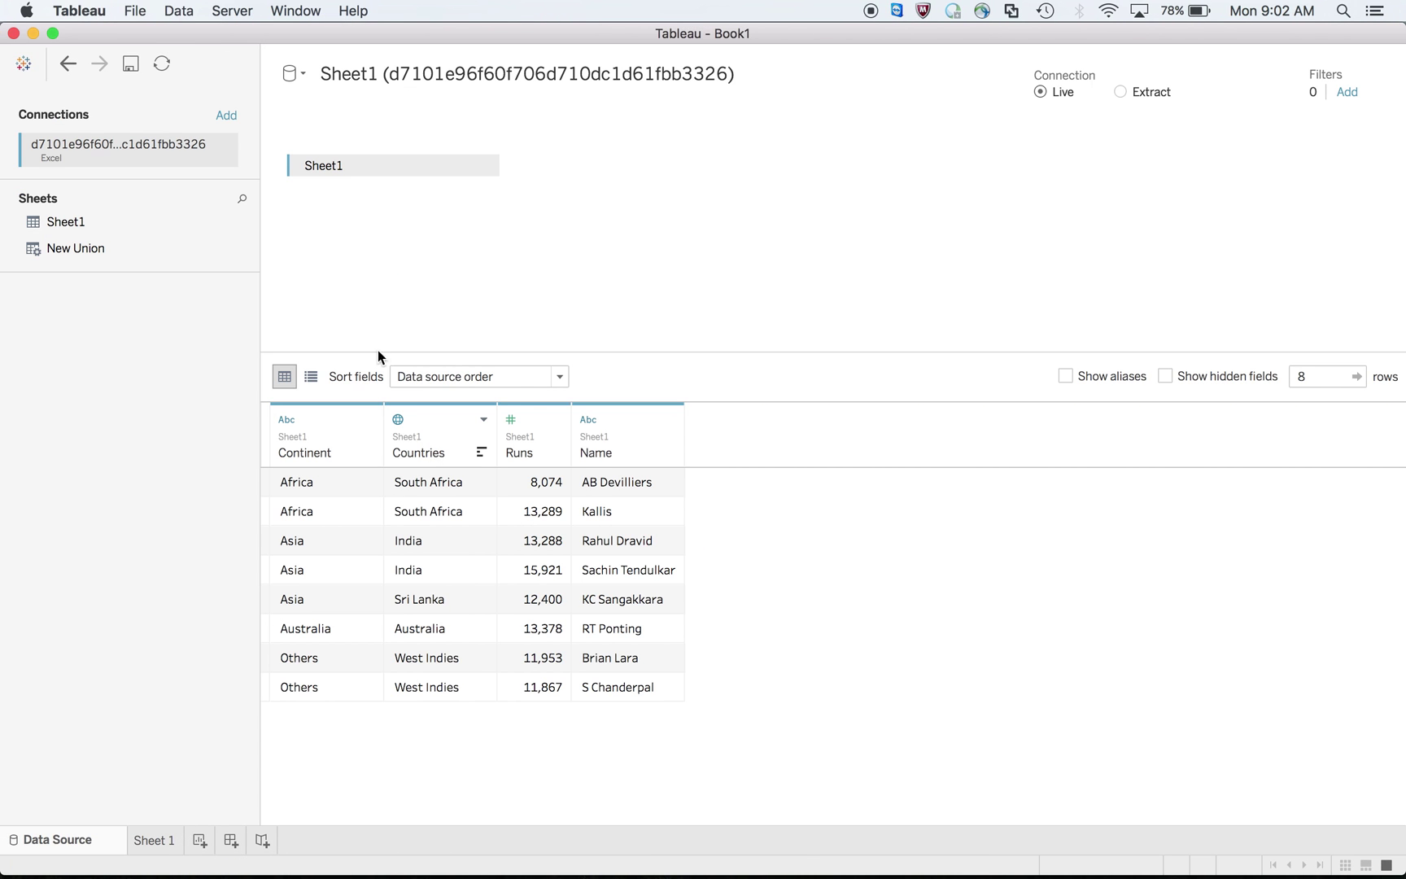
pyautogui.click(1124, 89)
pyautogui.click(1205, 92)
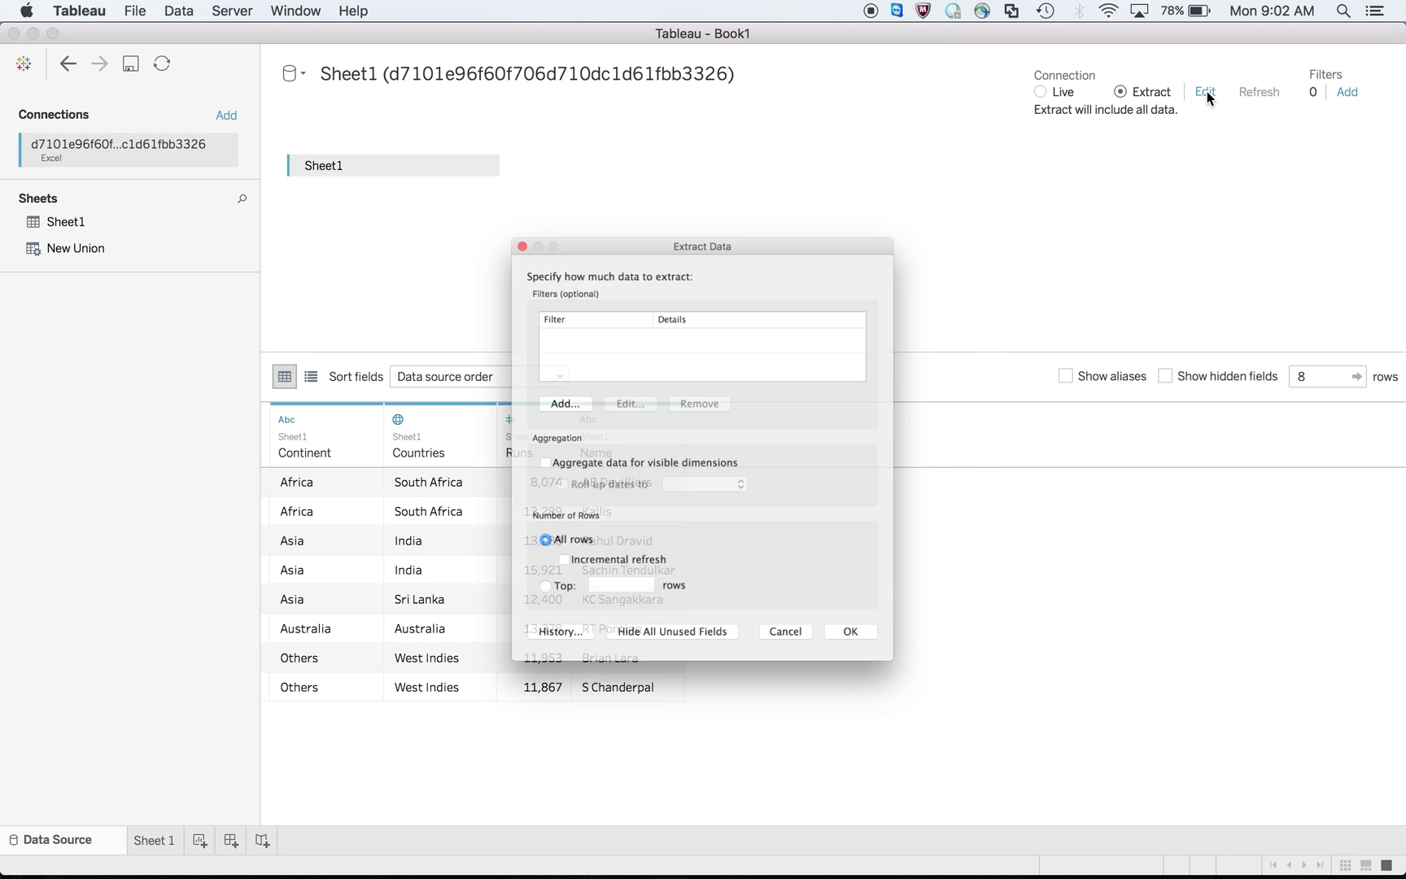
# Add a Continent extract filter keeping only Asia, then return to Sheet 1.
pyautogui.click(529, 392)
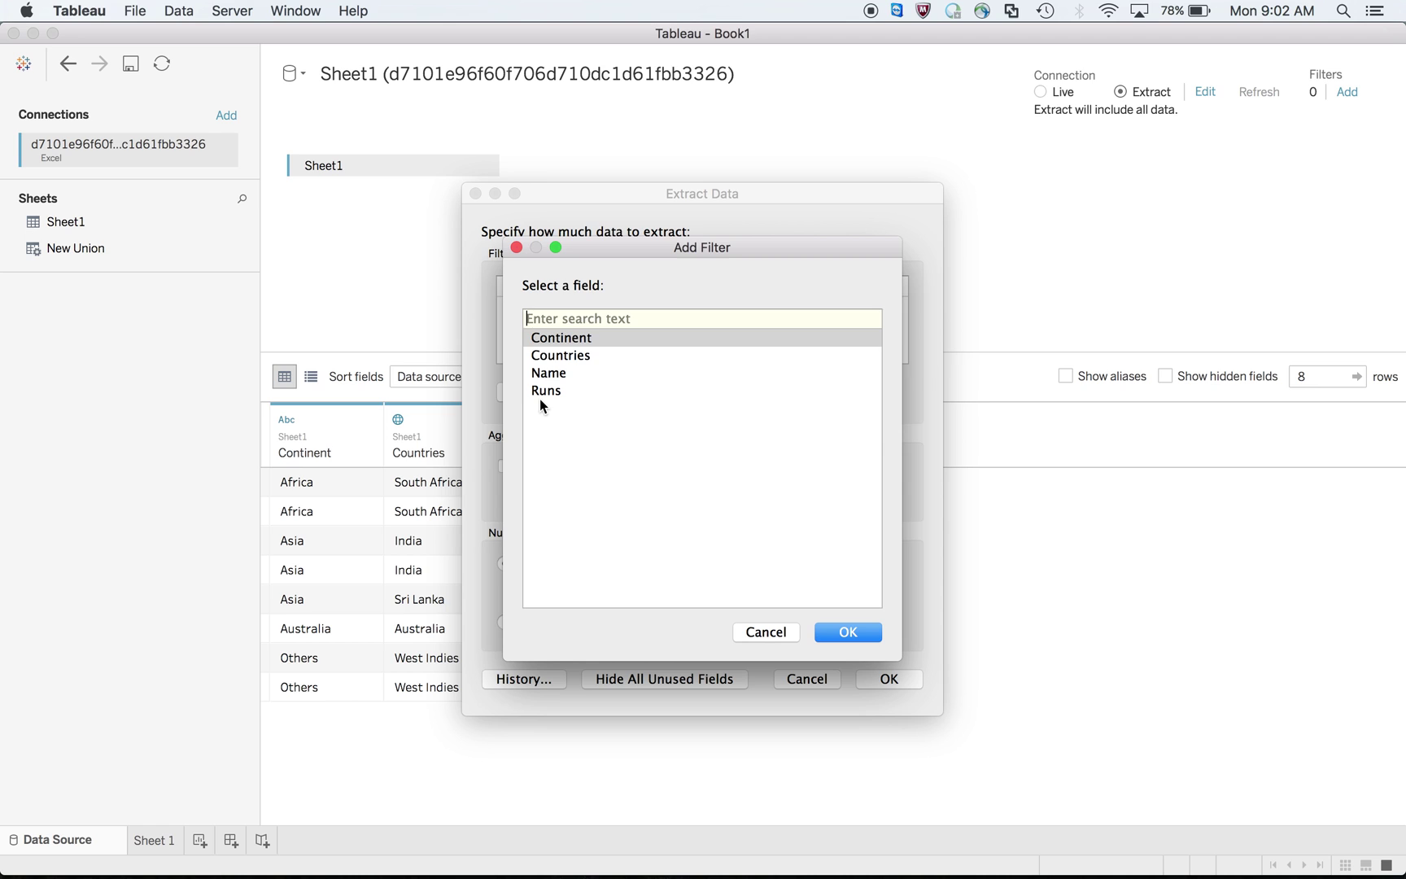
pyautogui.click(560, 377)
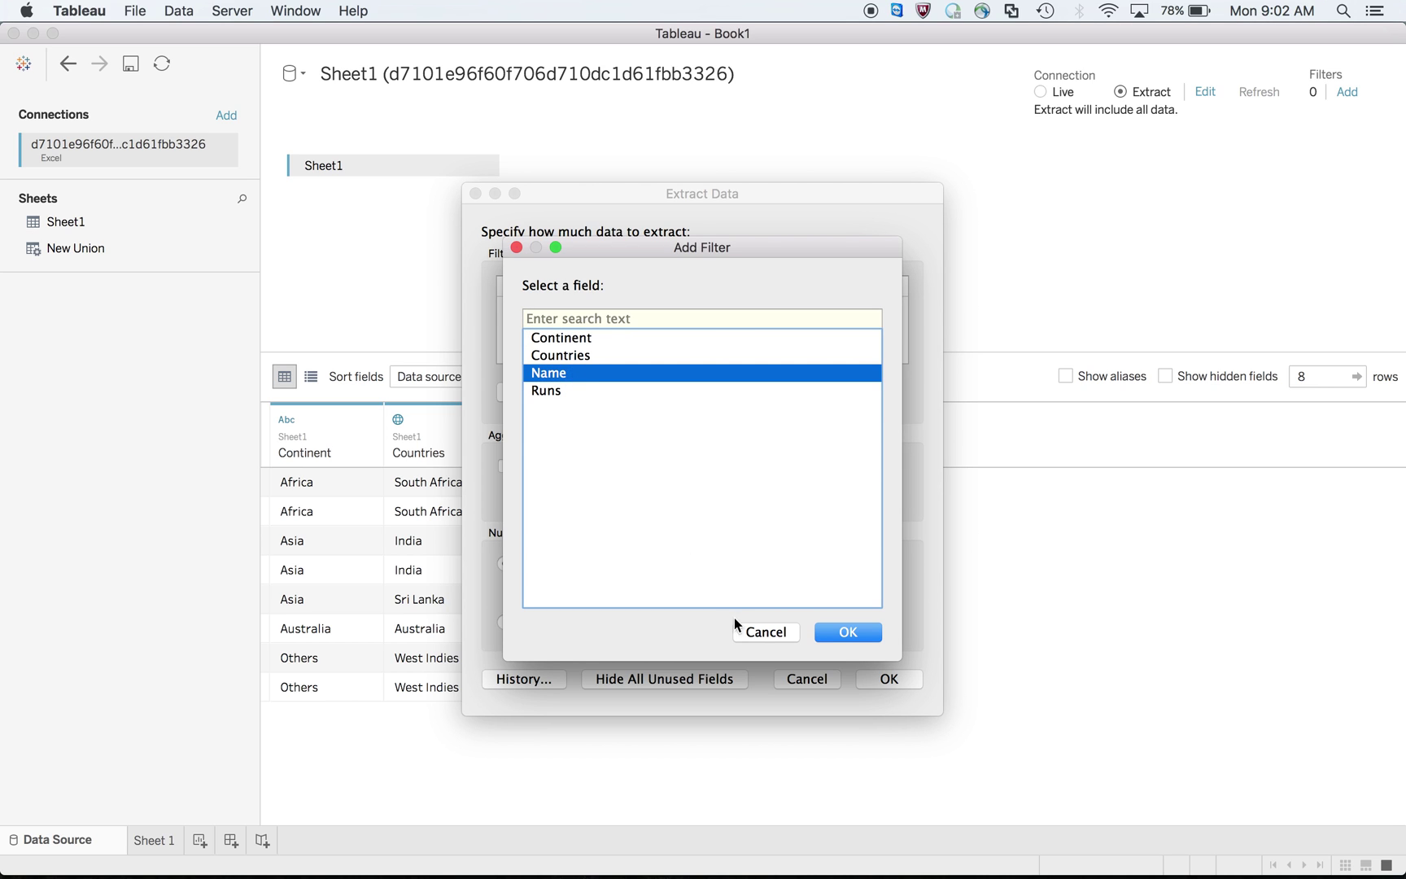
pyautogui.click(656, 355)
pyautogui.click(647, 336)
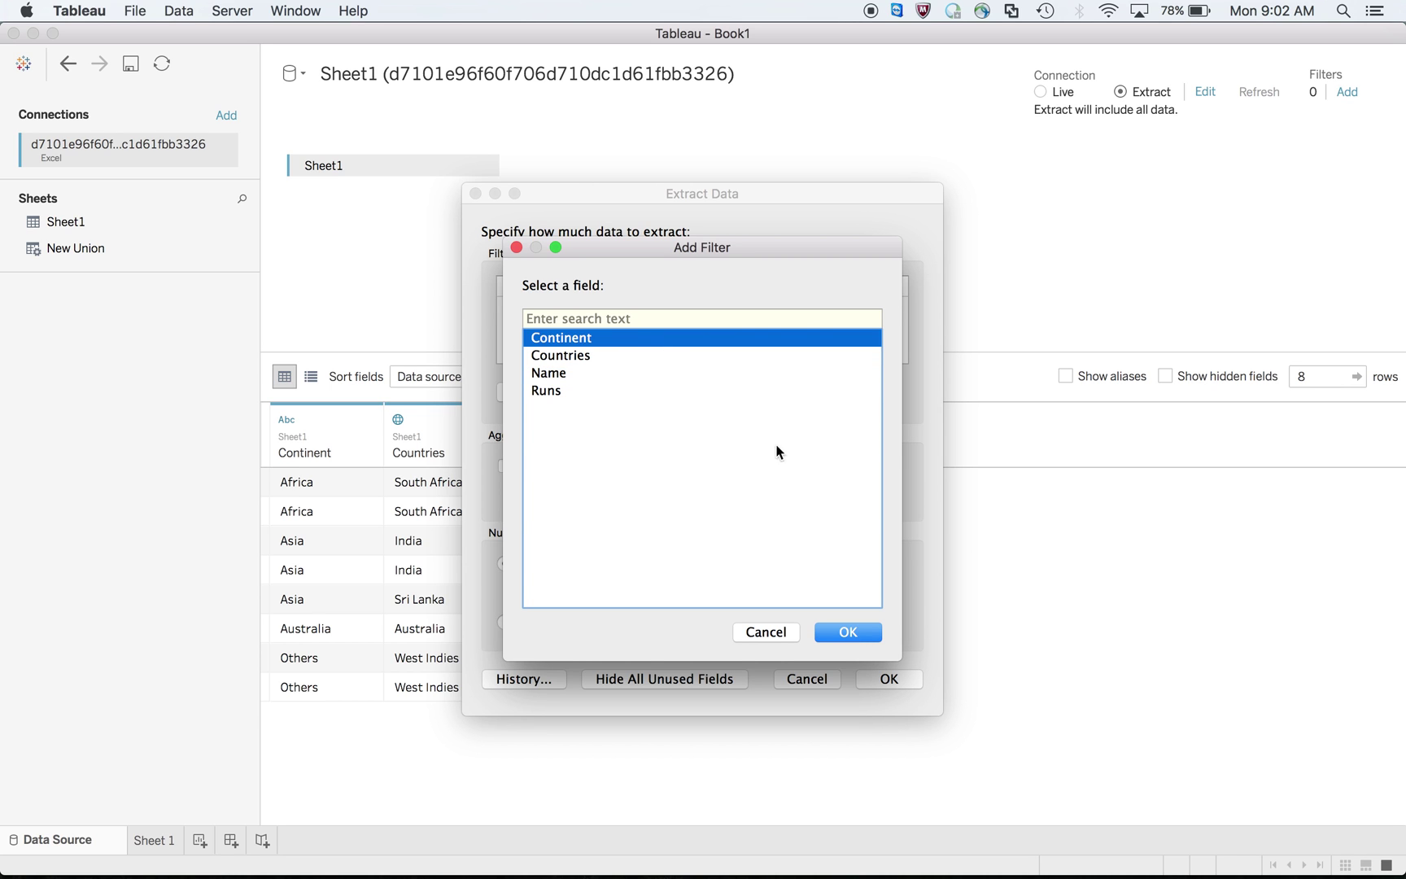
pyautogui.click(861, 635)
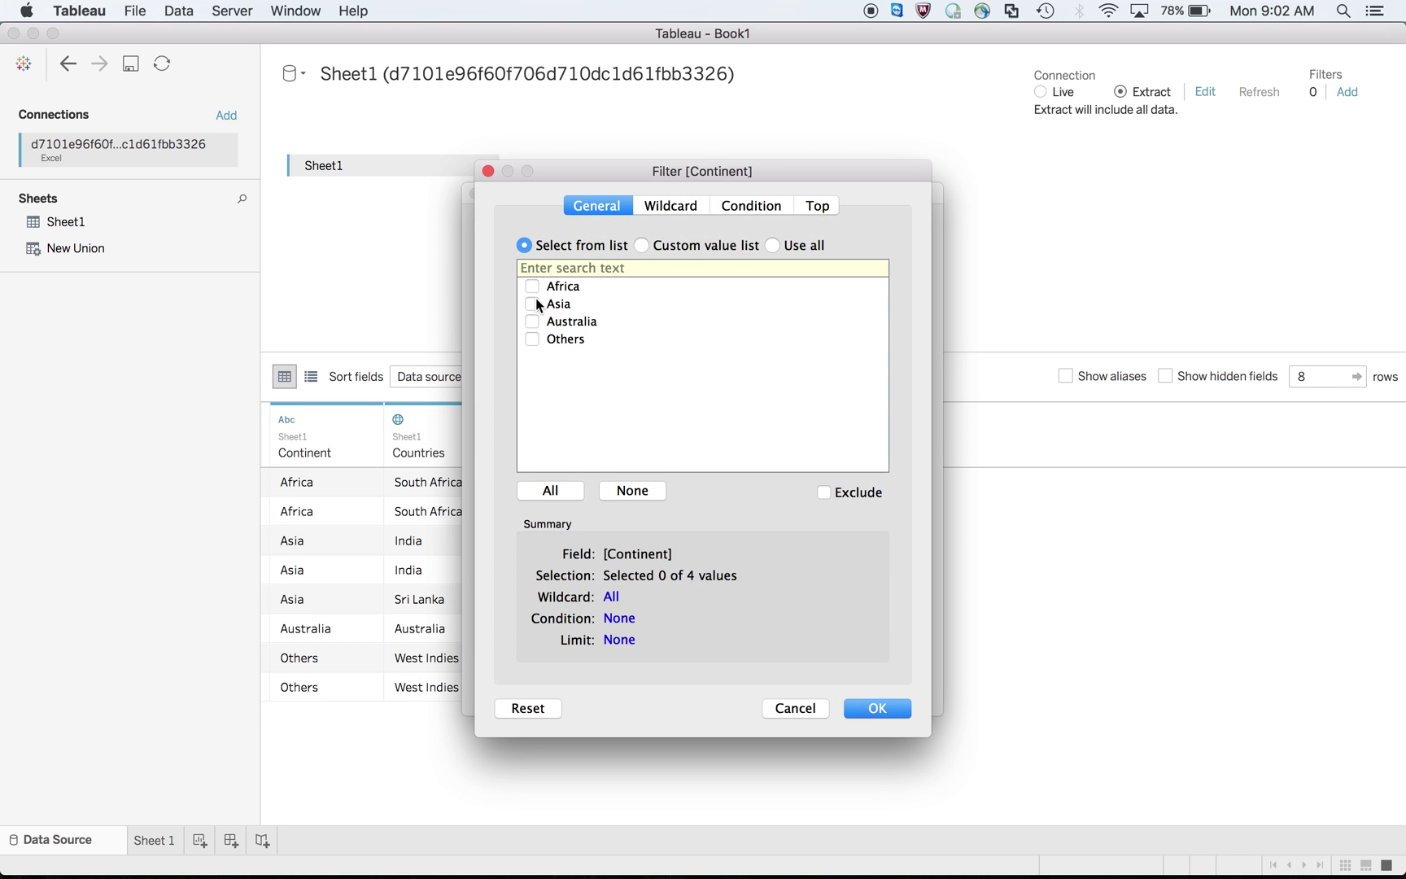
pyautogui.click(532, 303)
pyautogui.click(894, 708)
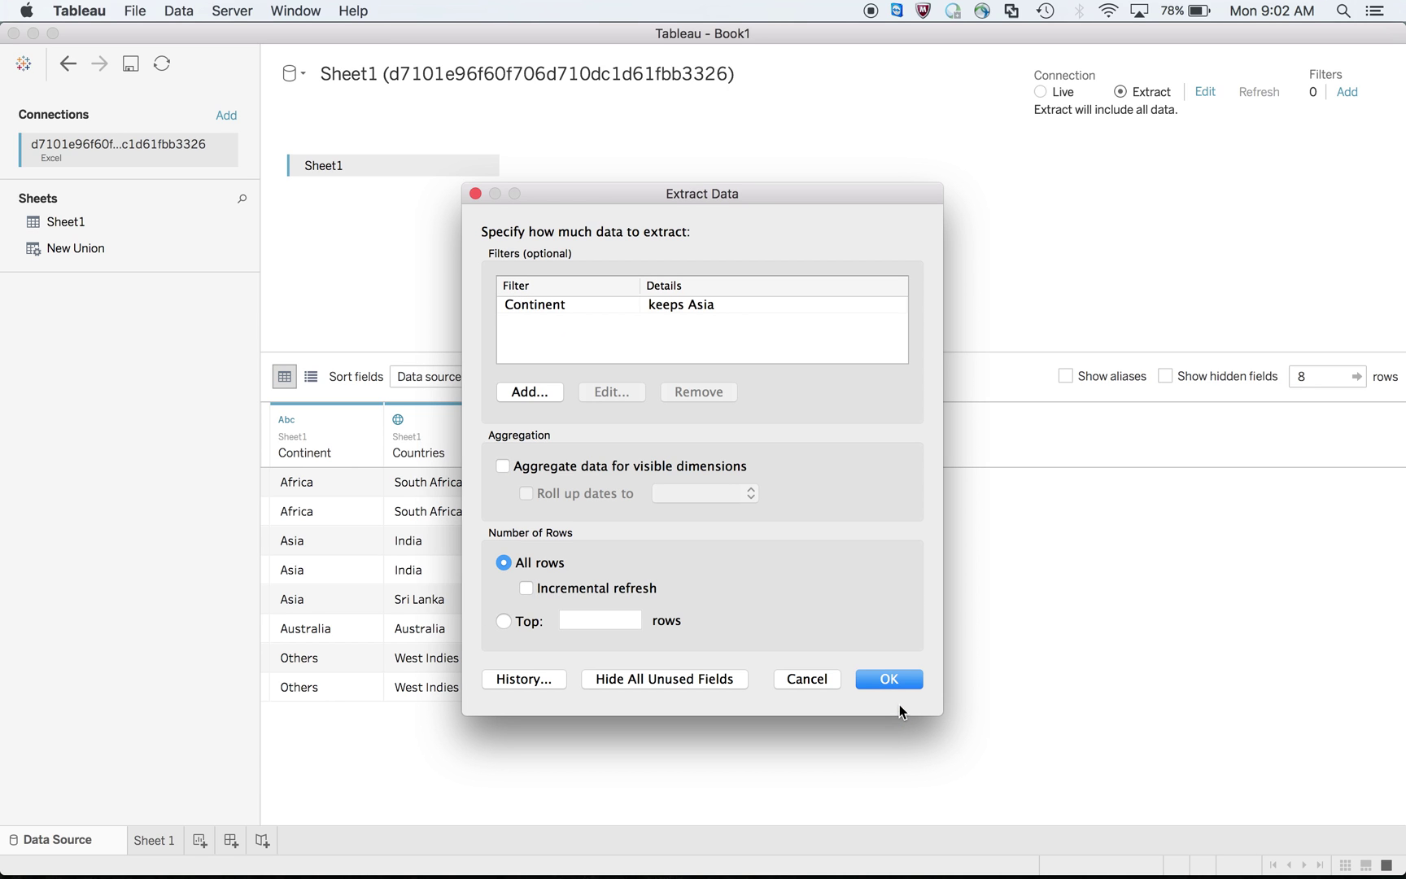
pyautogui.click(891, 677)
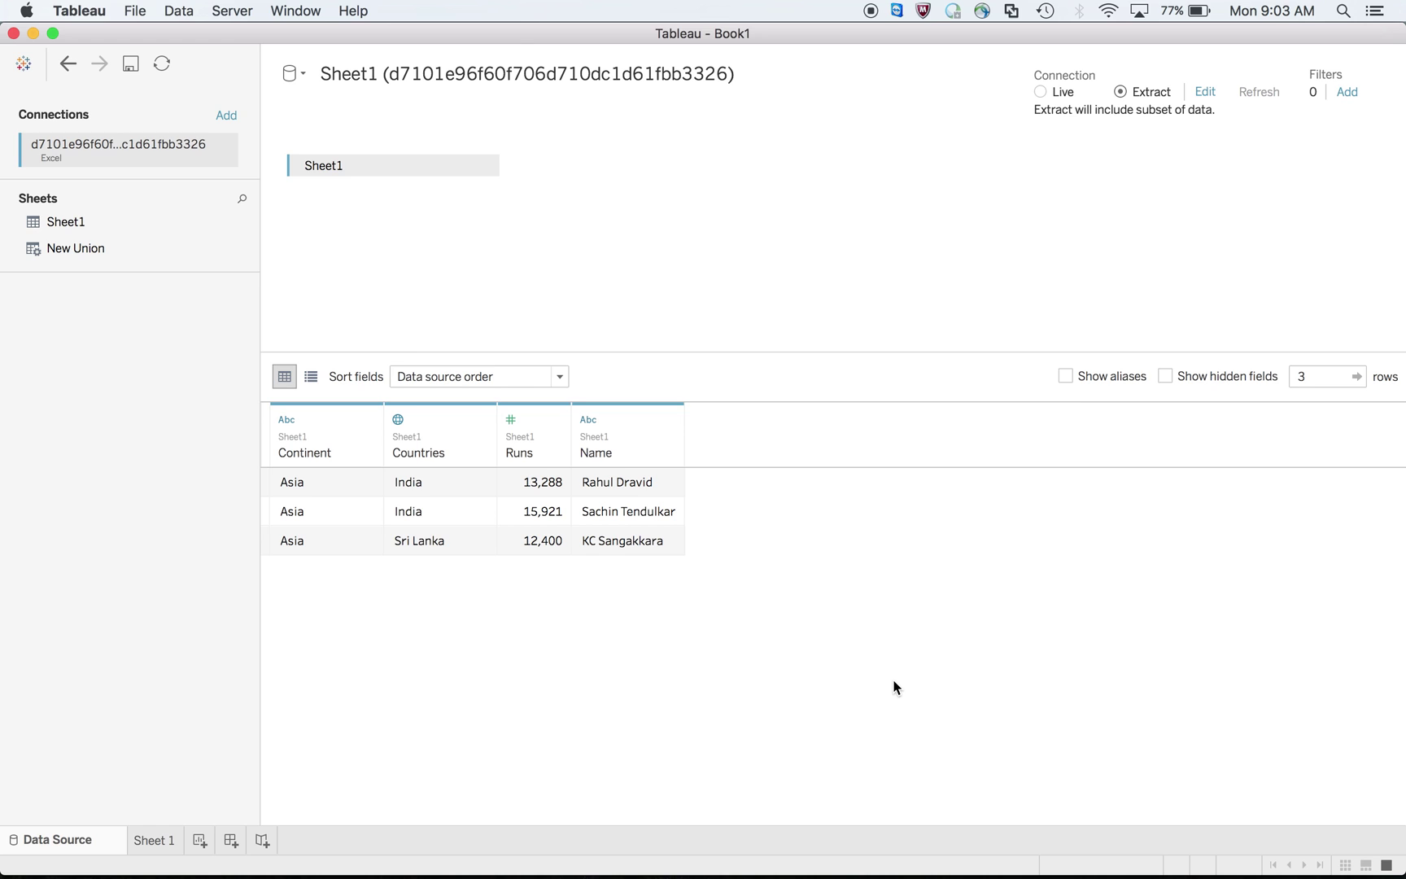
pyautogui.click(160, 840)
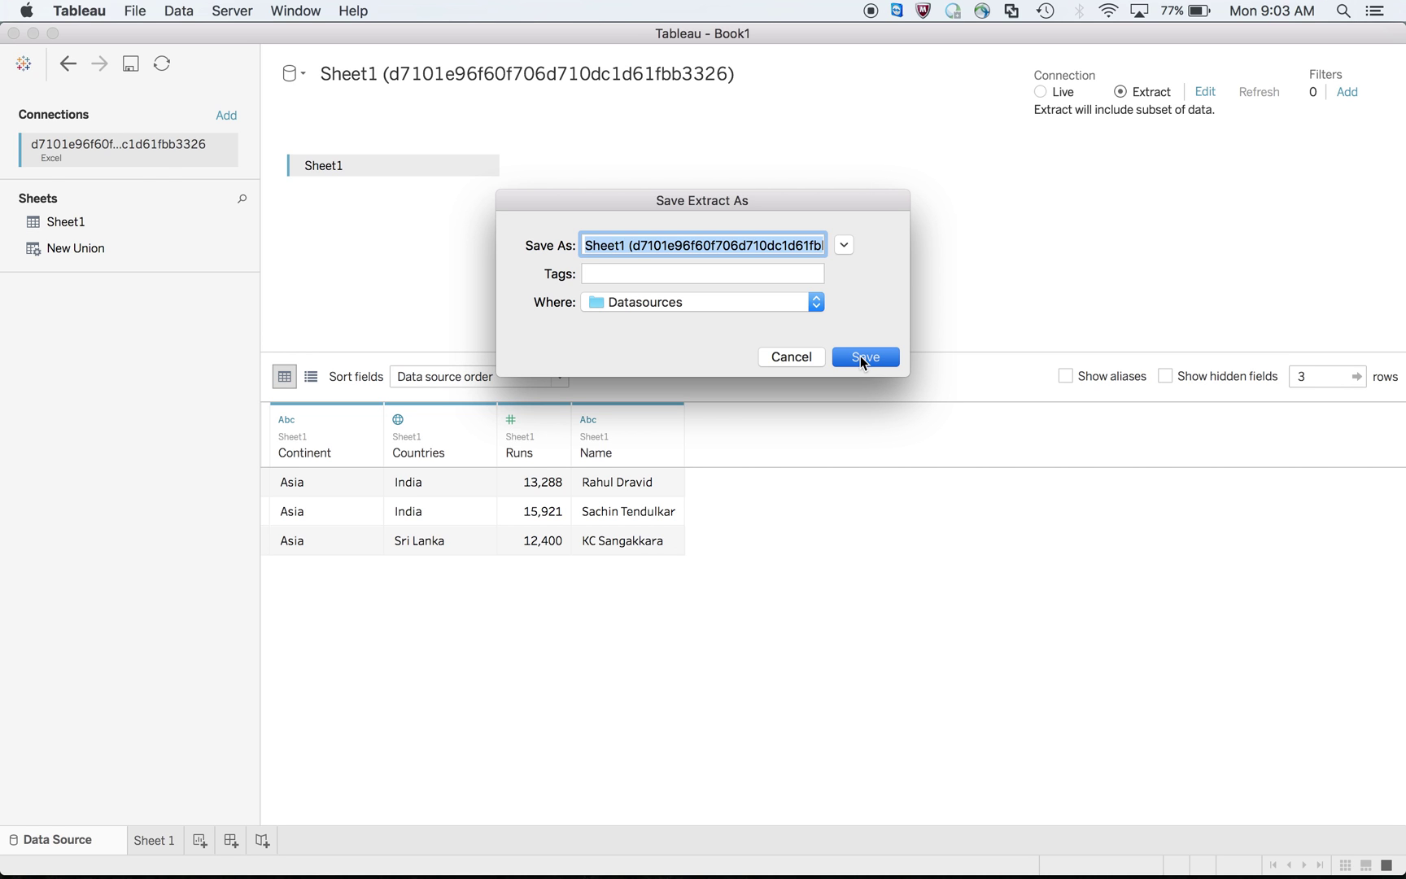
# Save the extract file, then glance at the Safari tutorial and come back.
pyautogui.click(863, 357)
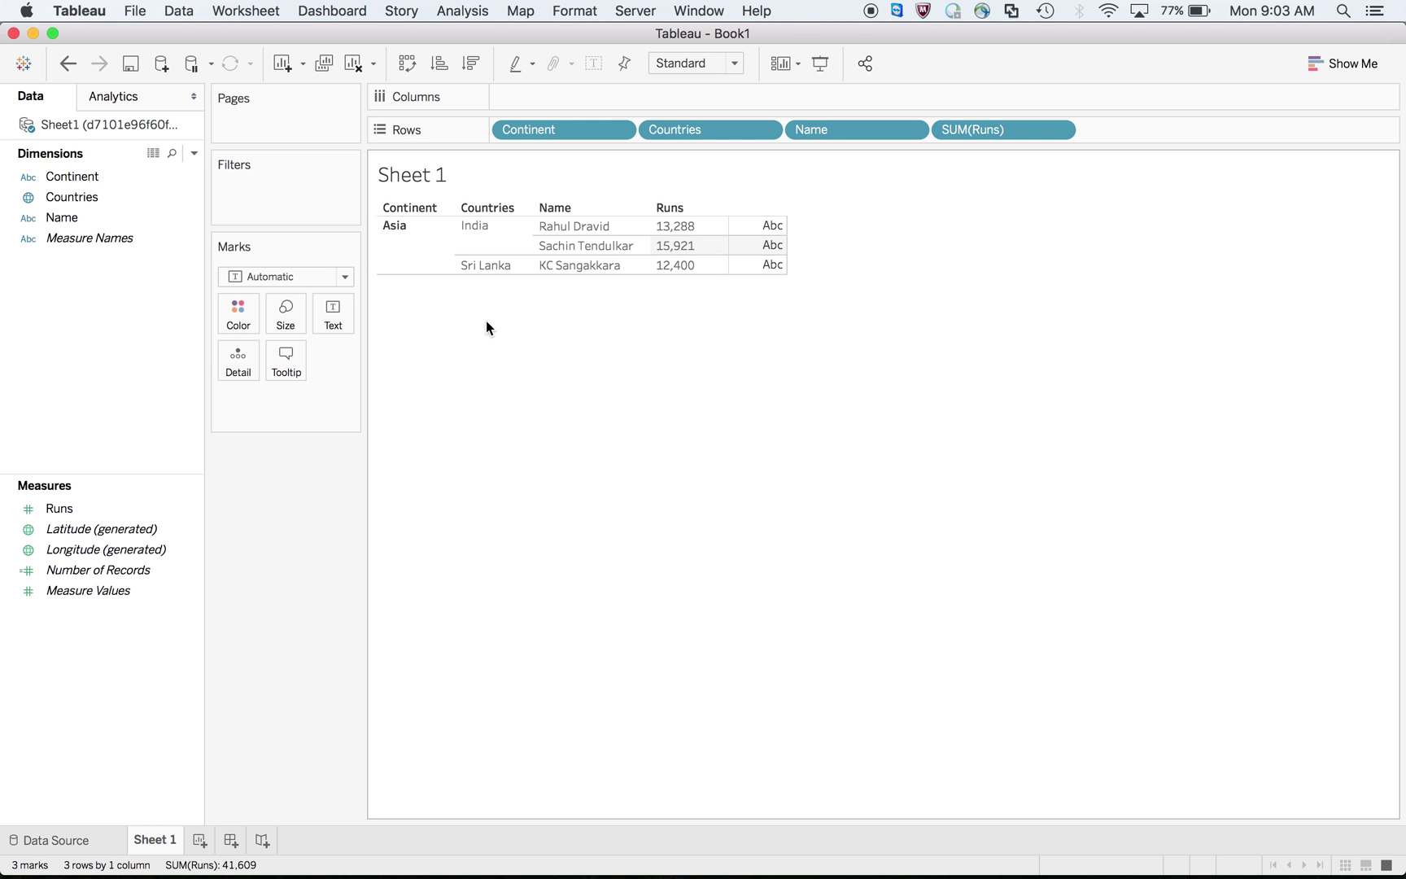
pyautogui.press('super+Tab')
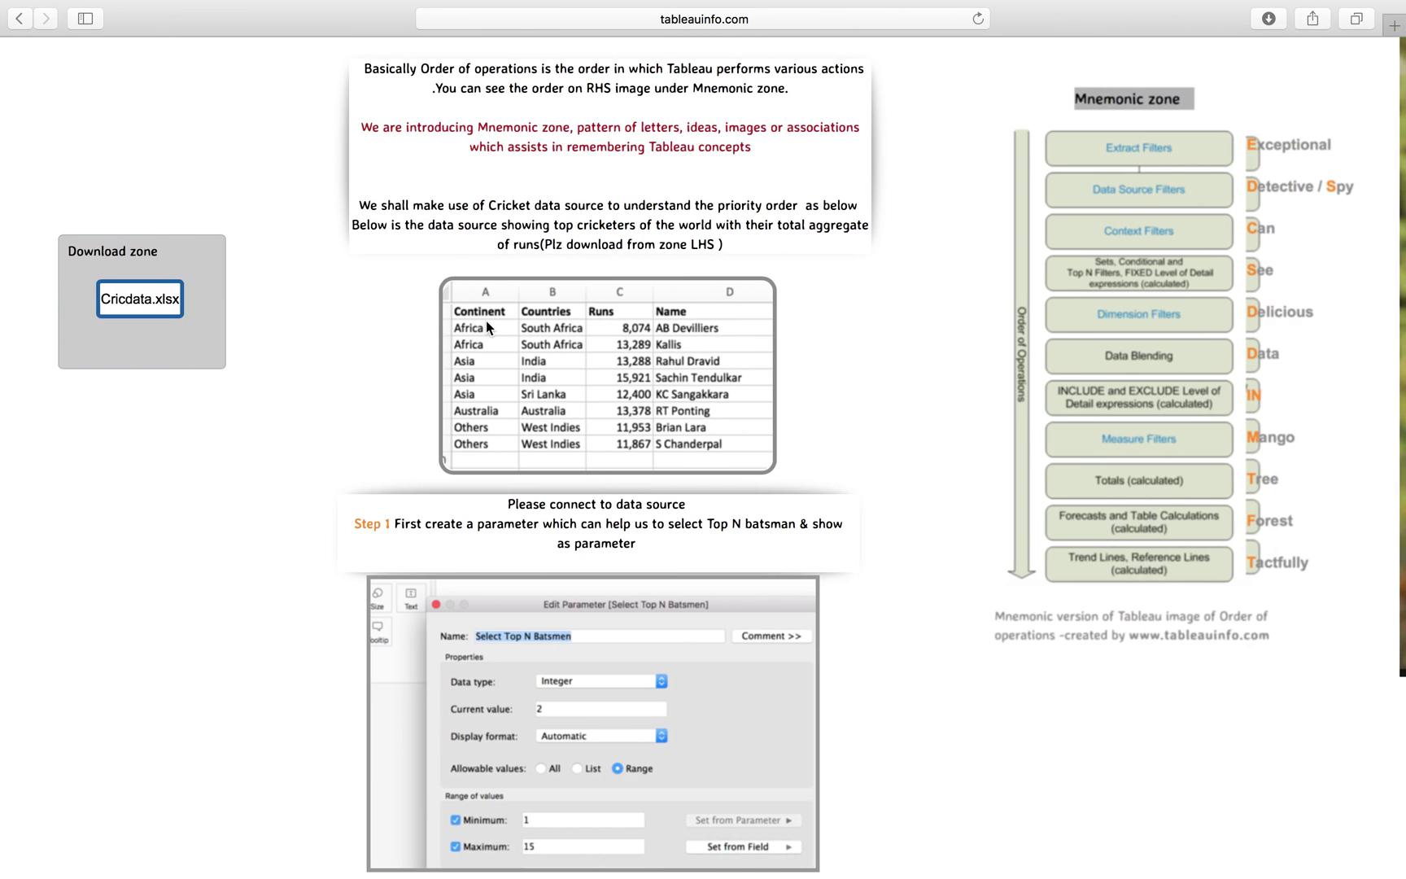
pyautogui.press('super+Tab')
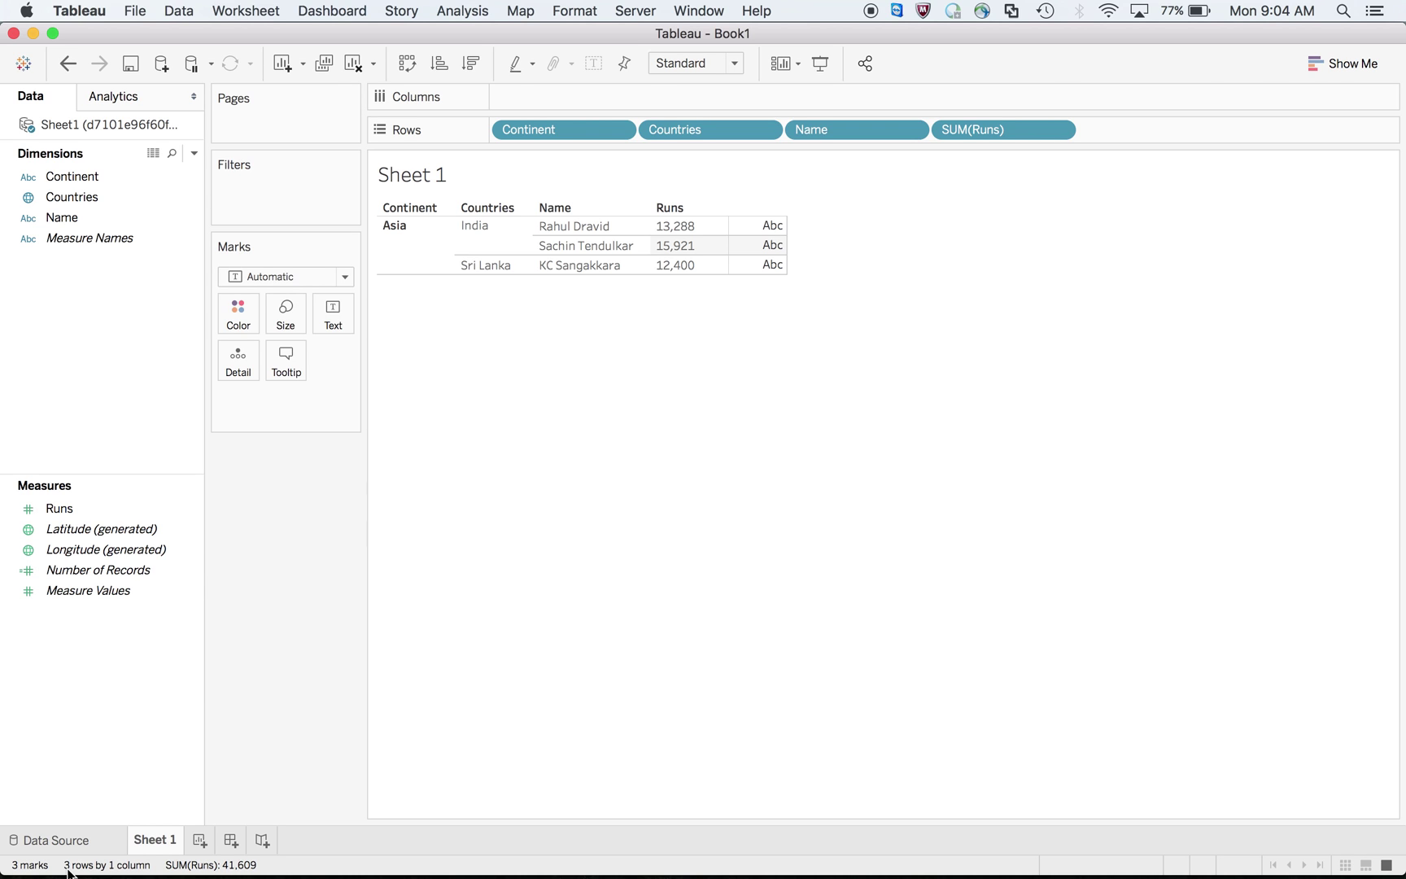
# Remove the Continent keeps-Asia filter from the extract settings and return to Sheet 1.
pyautogui.click(83, 844)
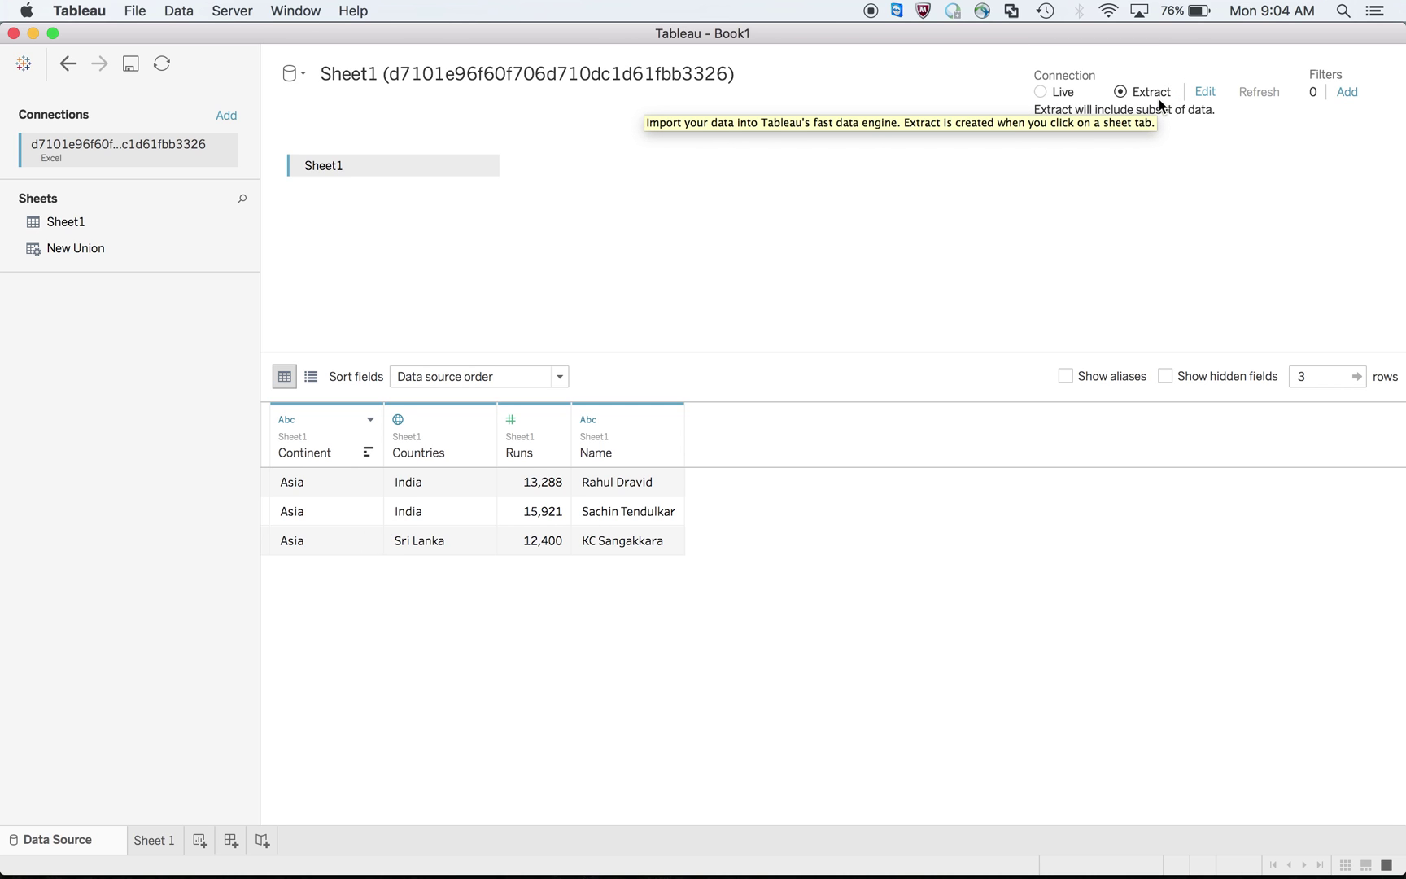
pyautogui.click(1205, 94)
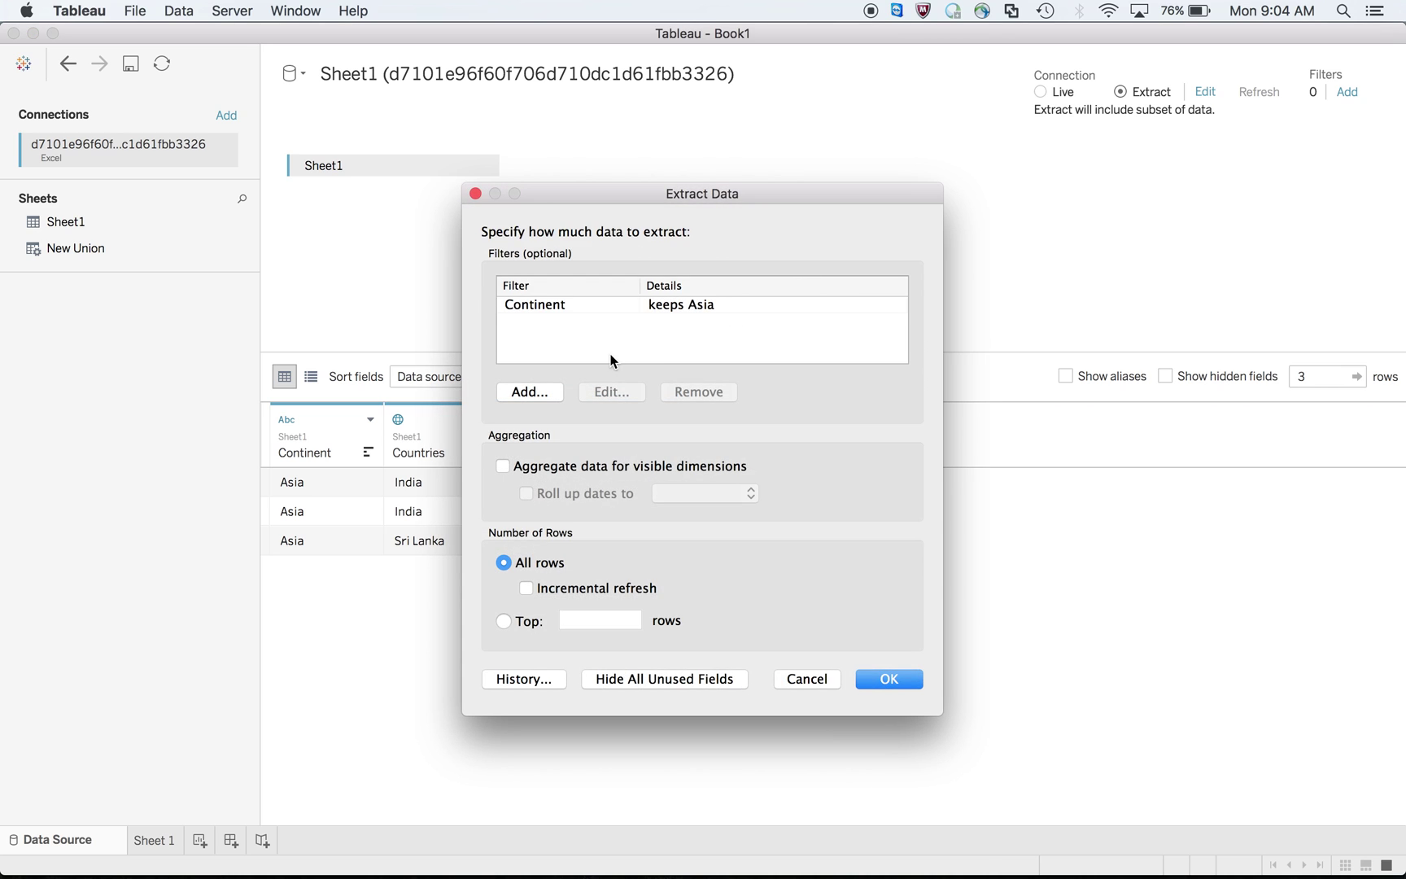
pyautogui.click(616, 308)
pyautogui.click(885, 684)
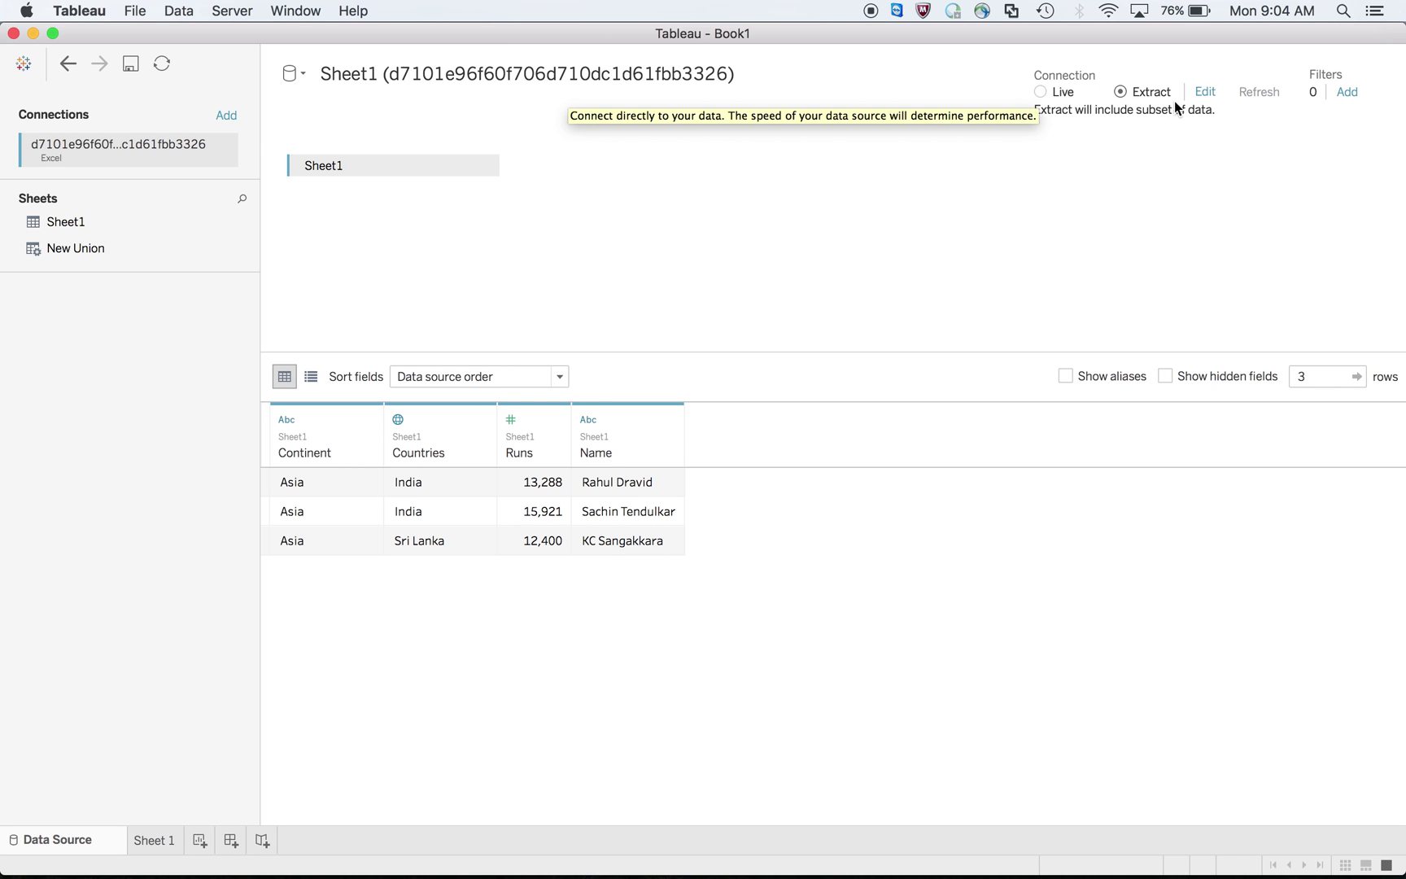
pyautogui.click(1204, 94)
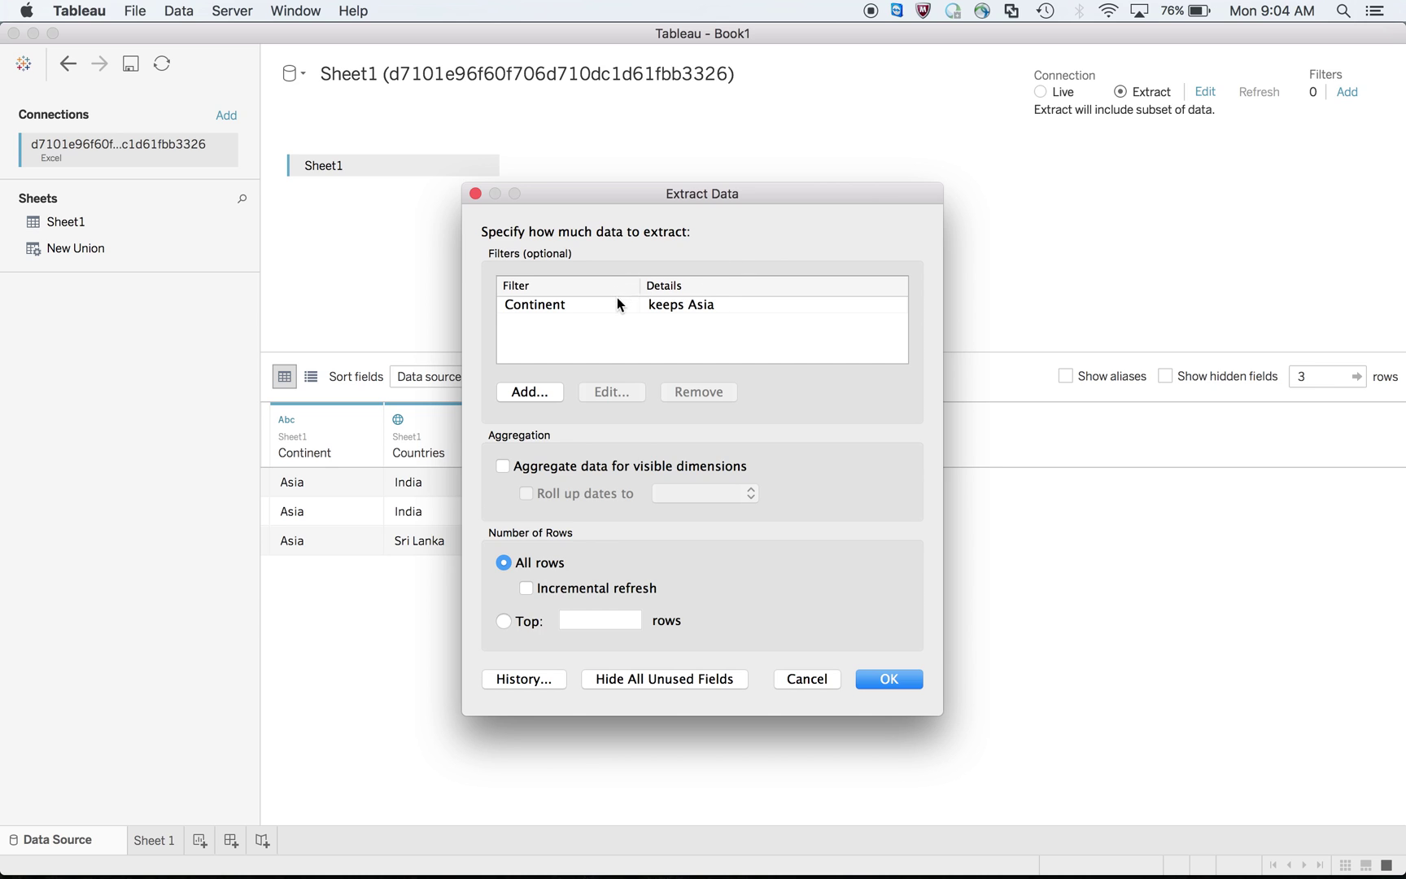
pyautogui.click(618, 304)
pyautogui.click(711, 394)
pyautogui.click(889, 678)
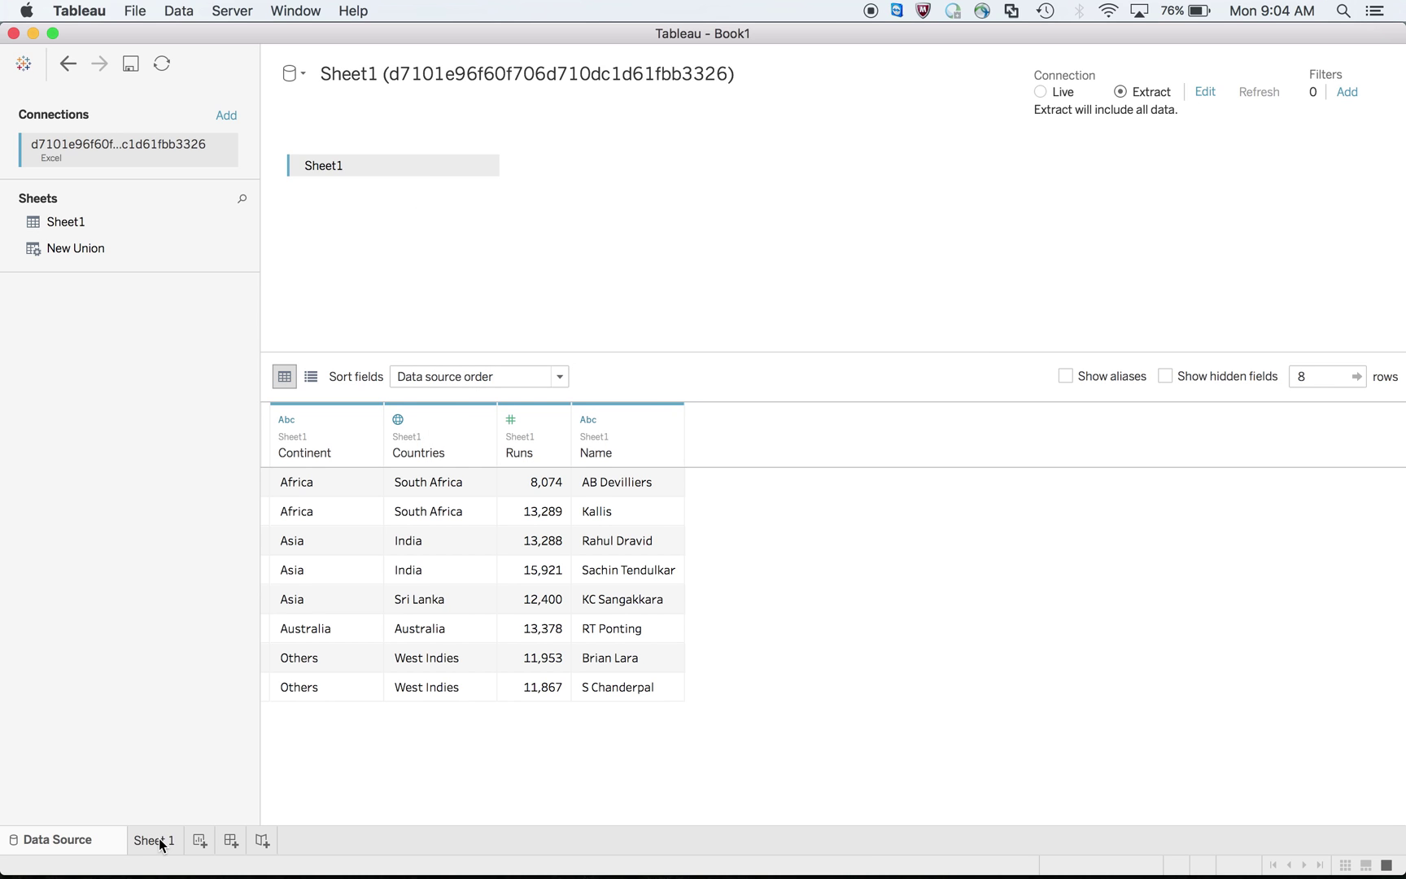
pyautogui.click(159, 840)
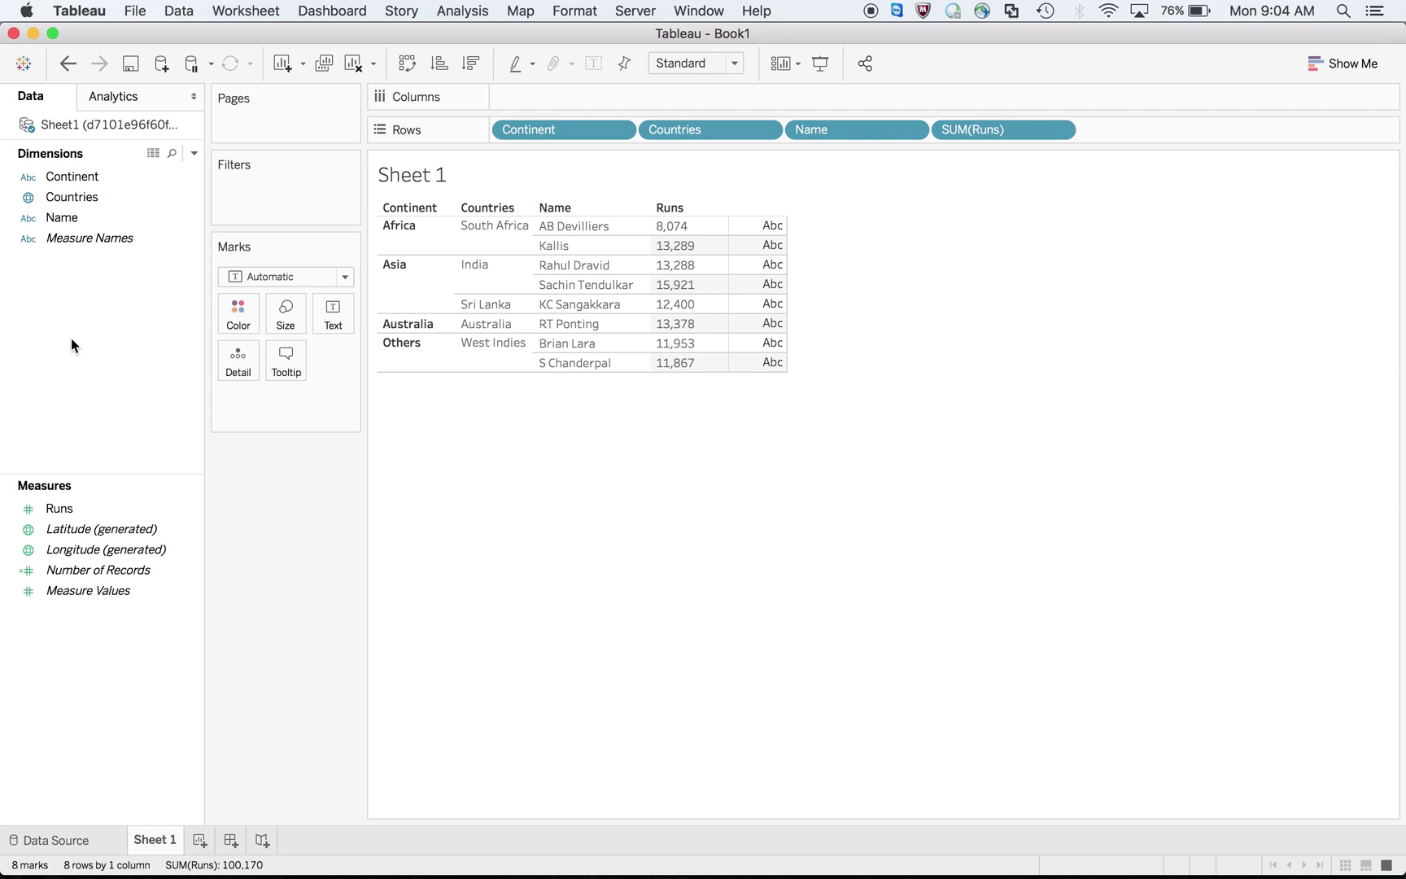
# Create integer parameter 'Top N players' with a range from minimum 1 to maximum 10.
pyautogui.rightClick(76, 223)
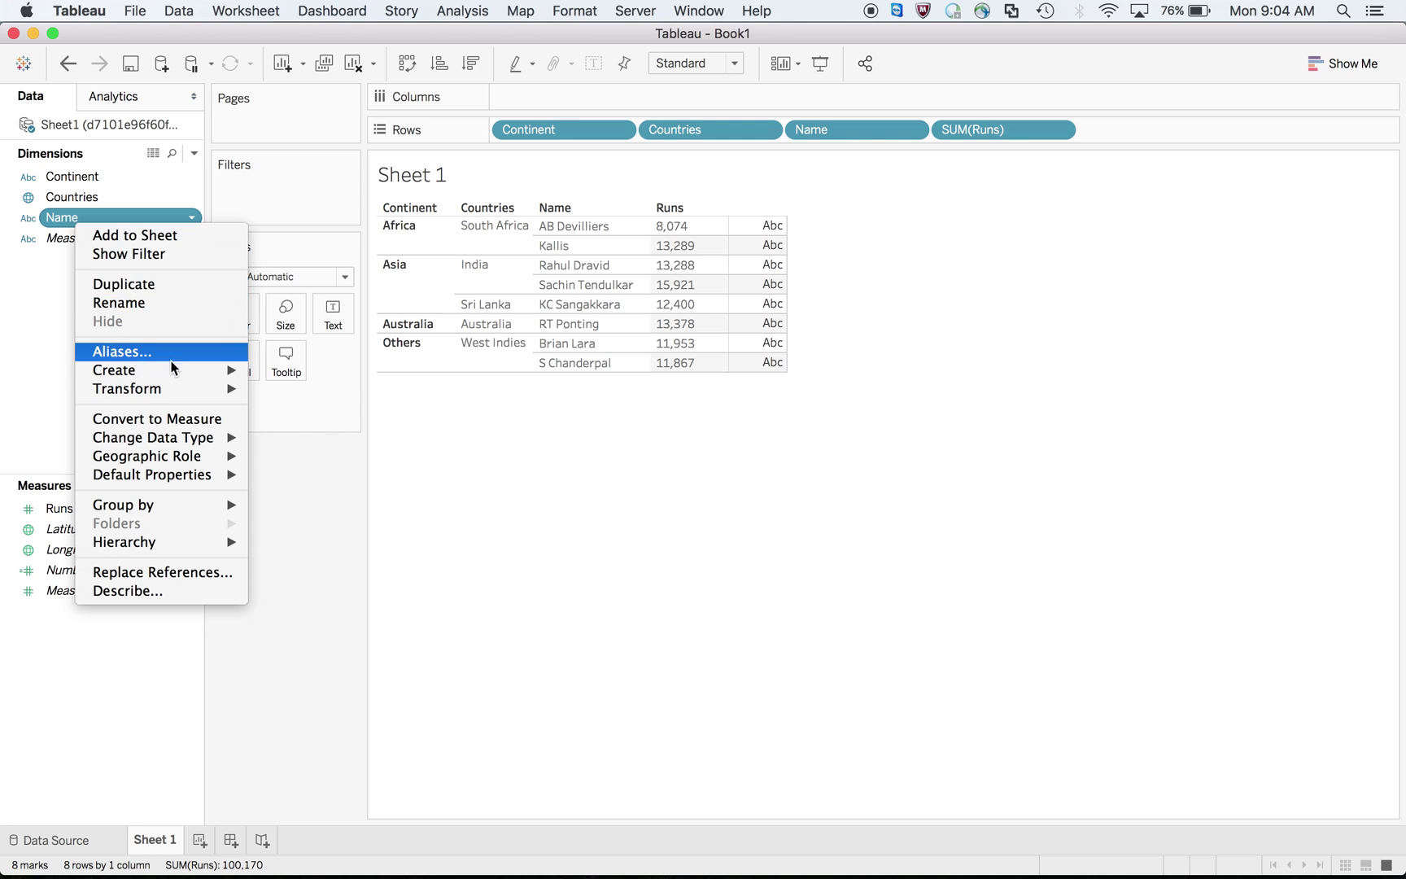
pyautogui.moveTo(179, 370)
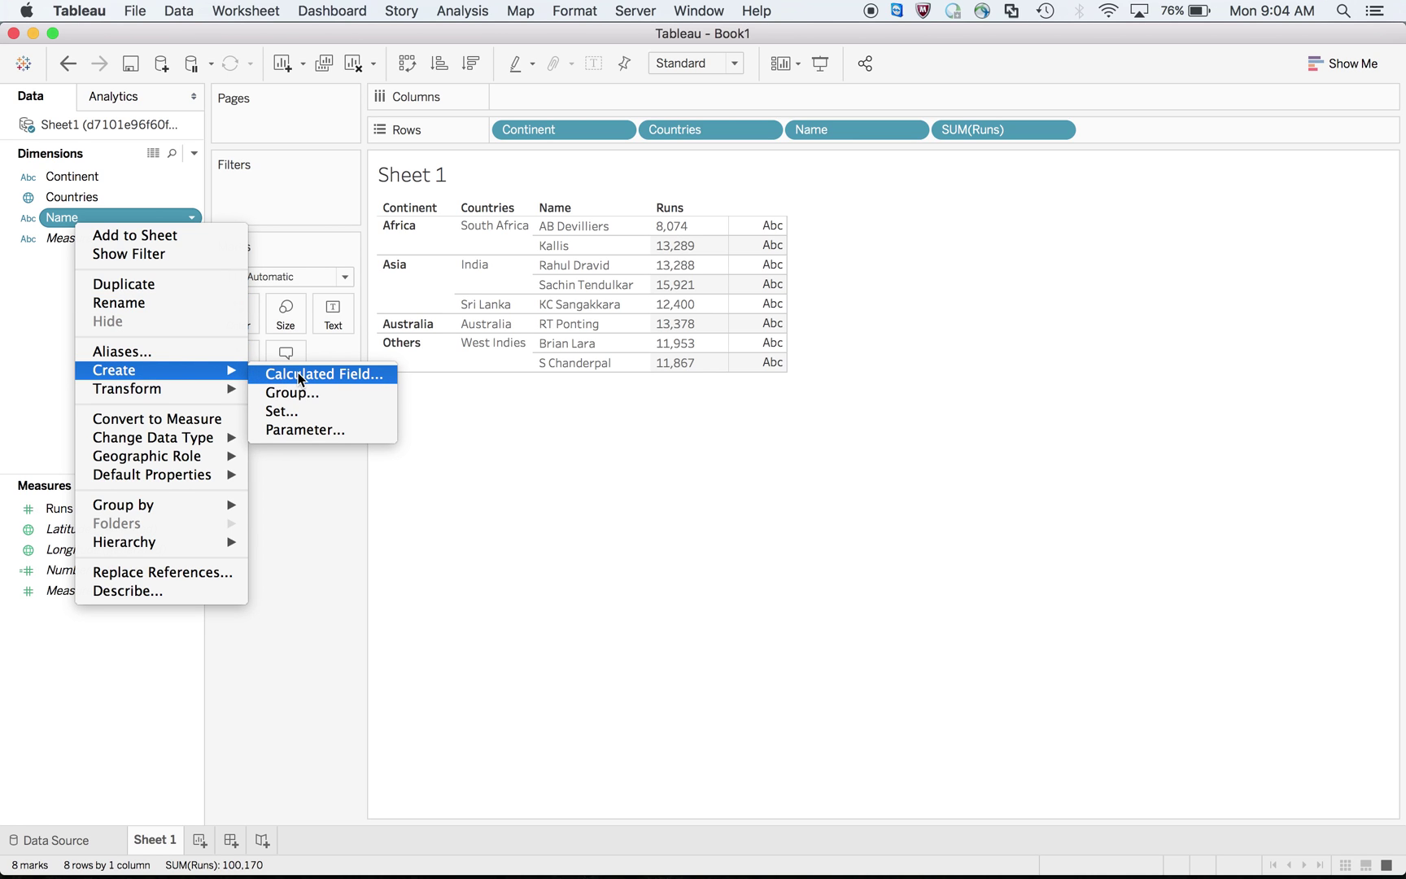
pyautogui.click(298, 426)
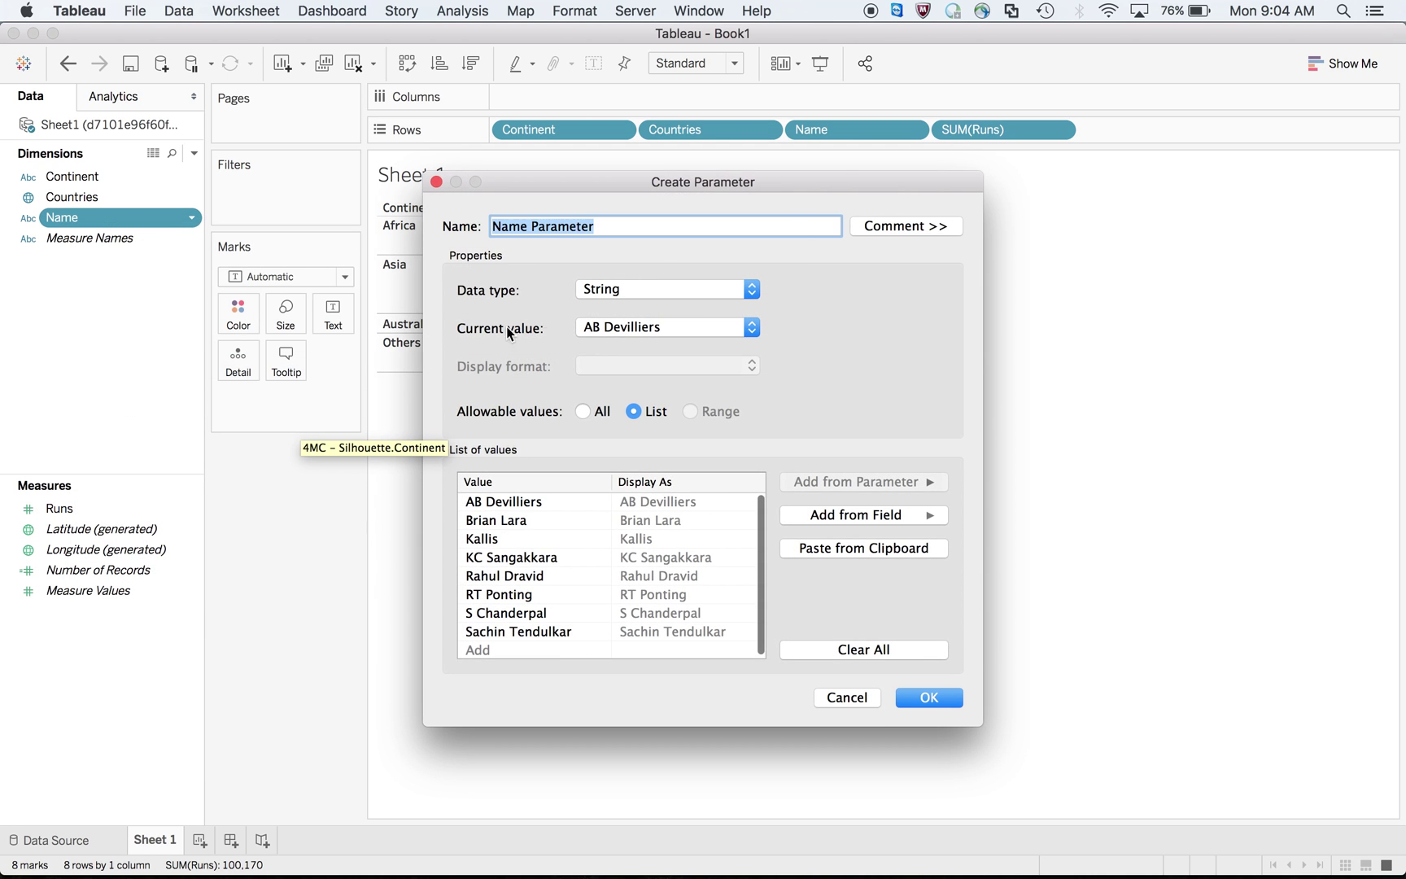
pyautogui.write('T')
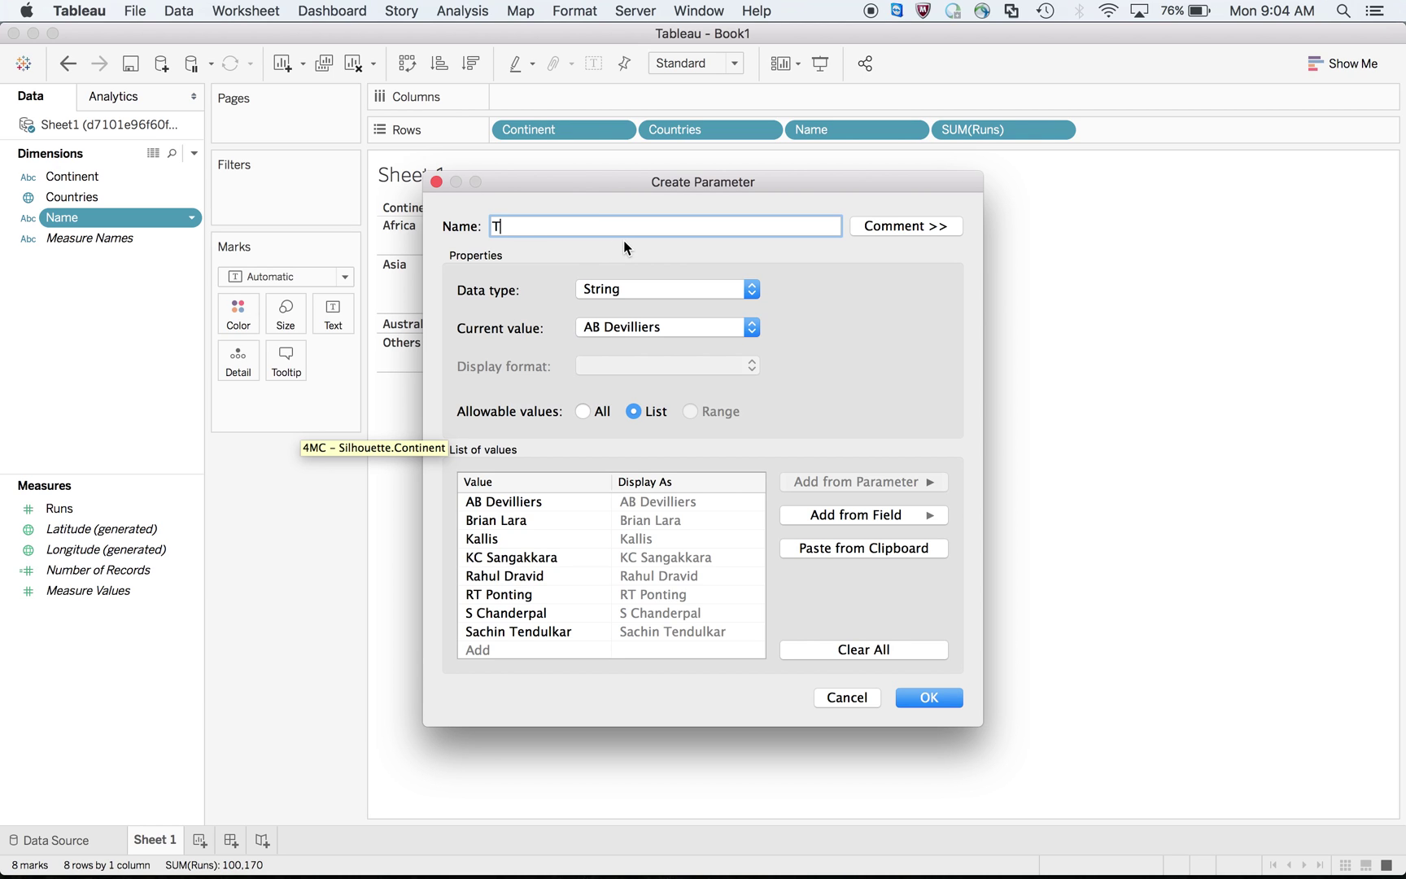
pyautogui.write('op N players')
pyautogui.click(636, 289)
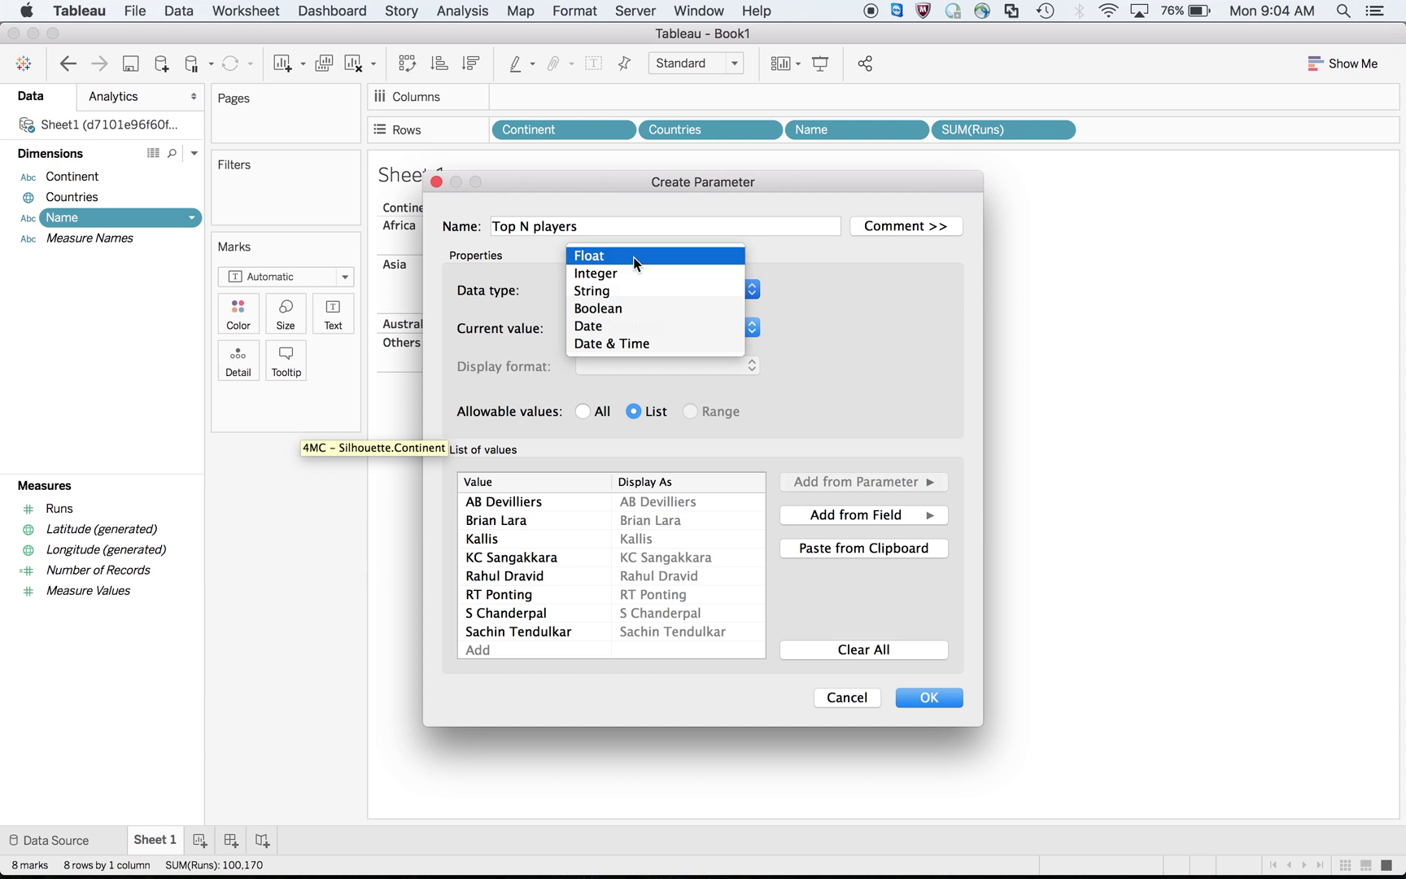
pyautogui.click(631, 275)
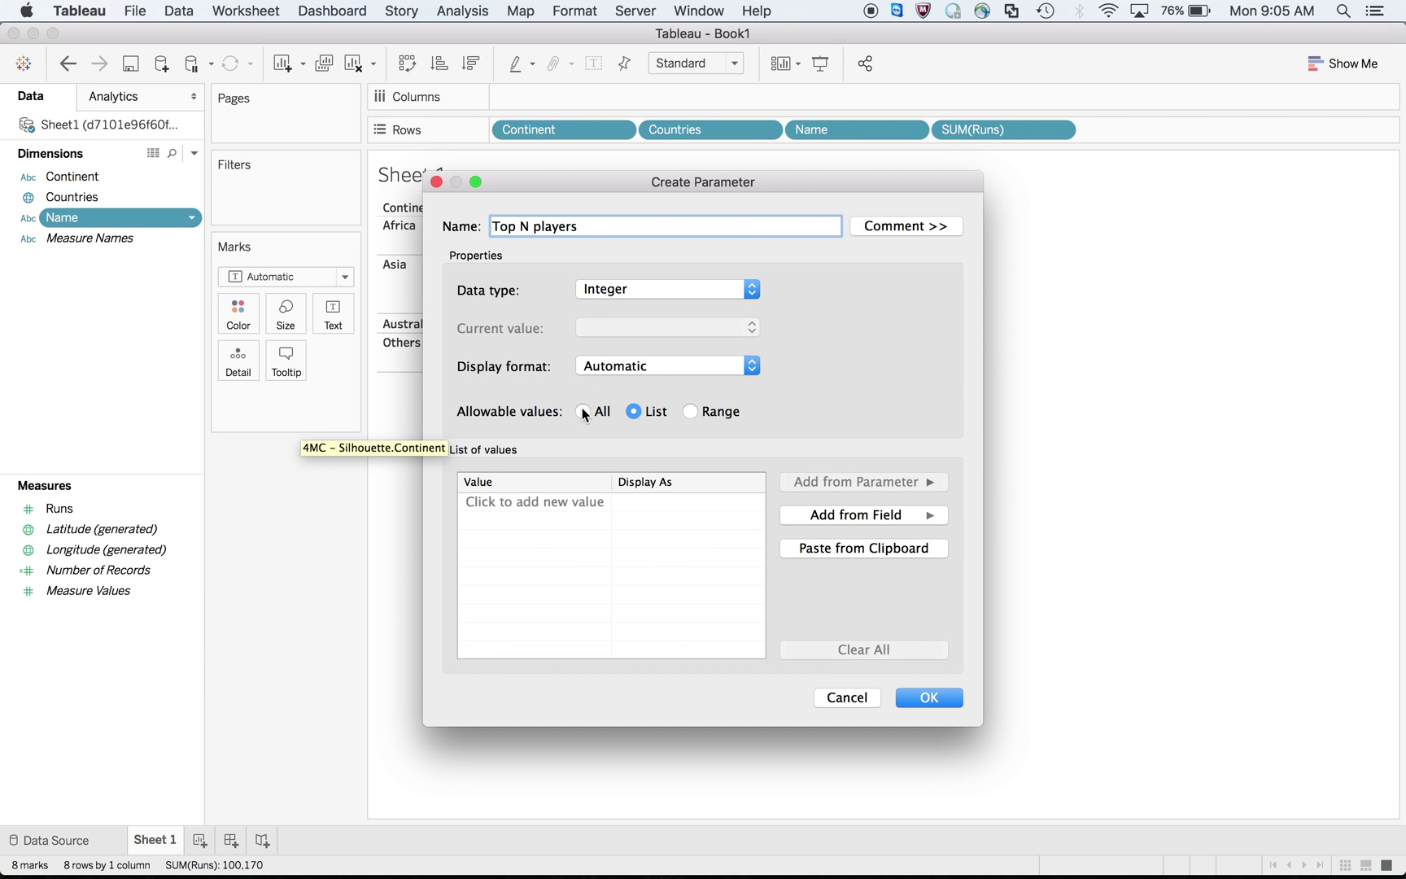
pyautogui.click(693, 411)
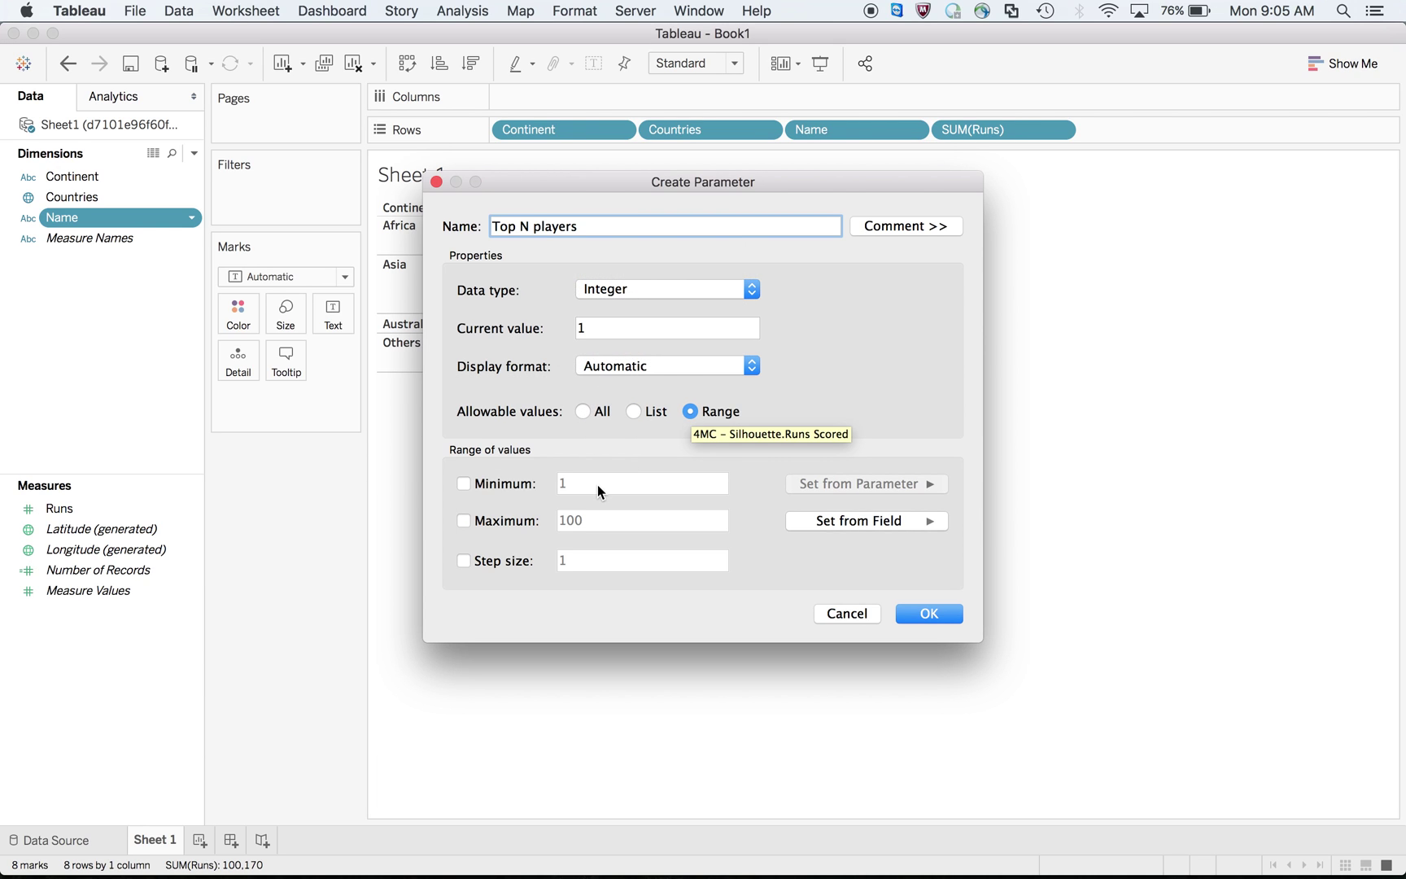
pyautogui.click(464, 483)
pyautogui.click(463, 521)
pyautogui.click(595, 521)
pyautogui.press('BackSpace')
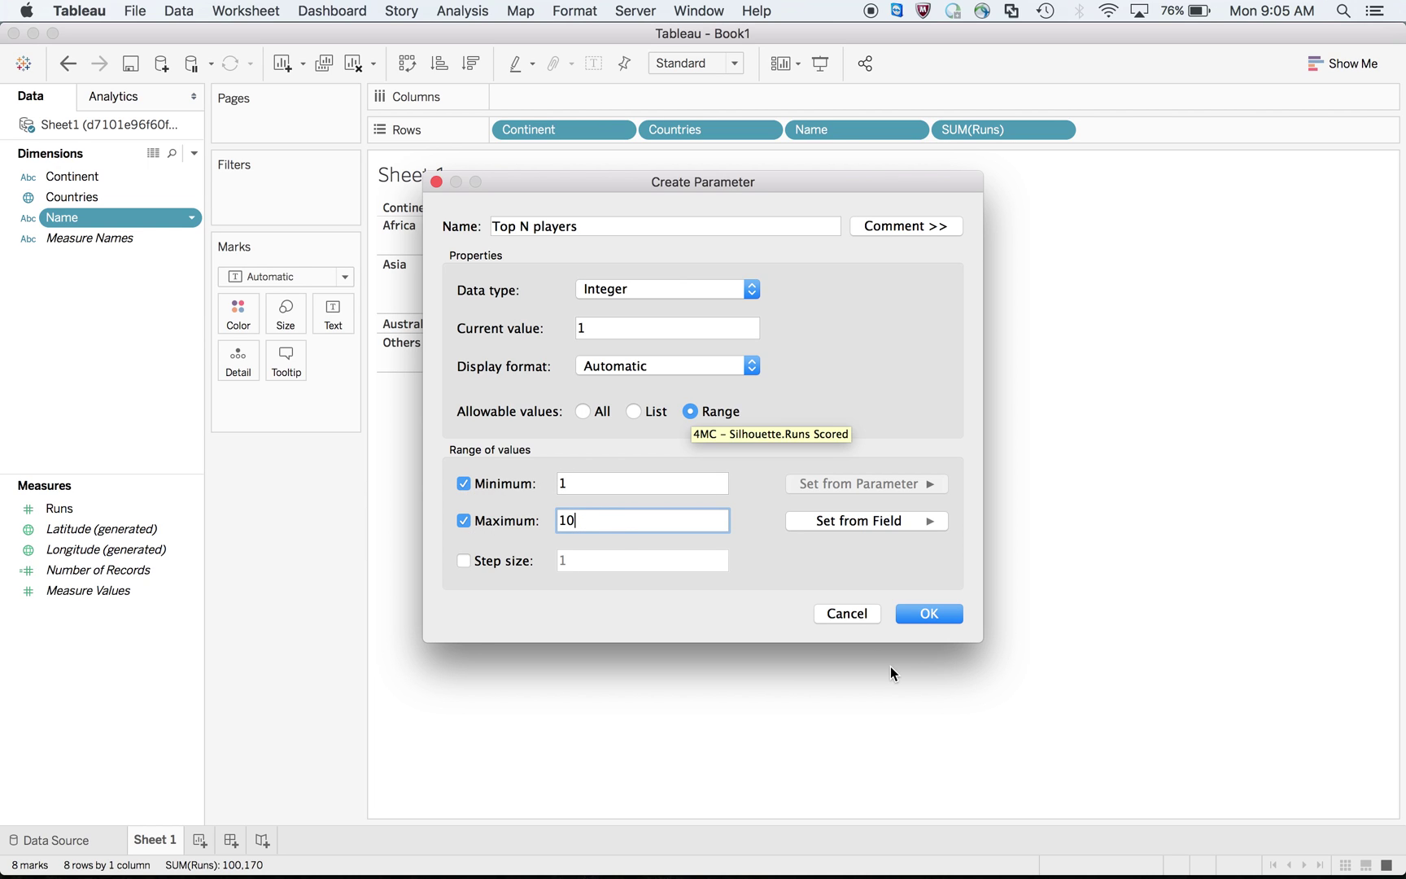
pyautogui.click(936, 615)
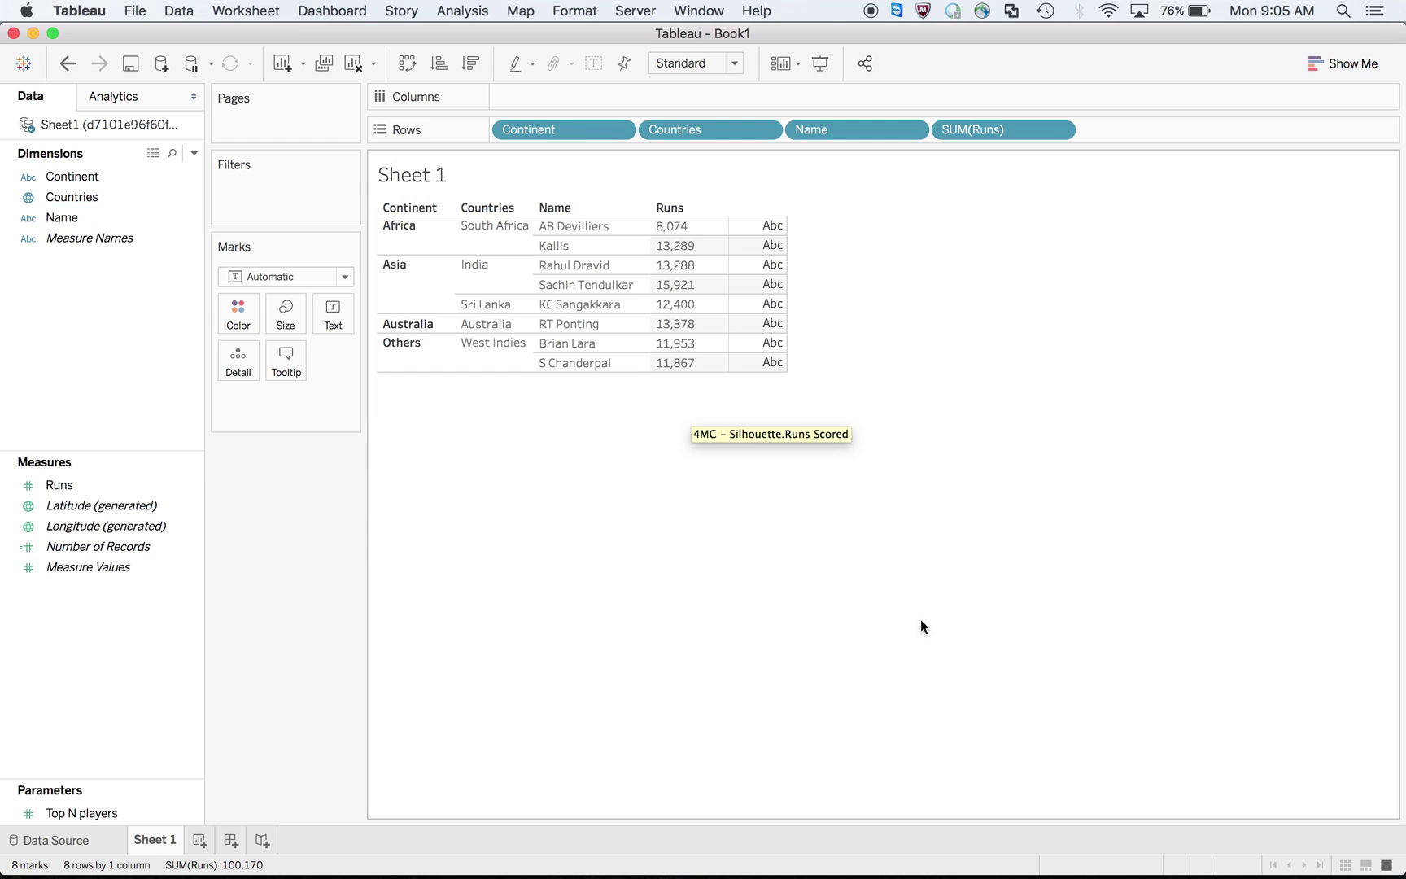
# Show the Top N players parameter control and set it to 2.
pyautogui.click(99, 813)
pyautogui.rightClick(100, 813)
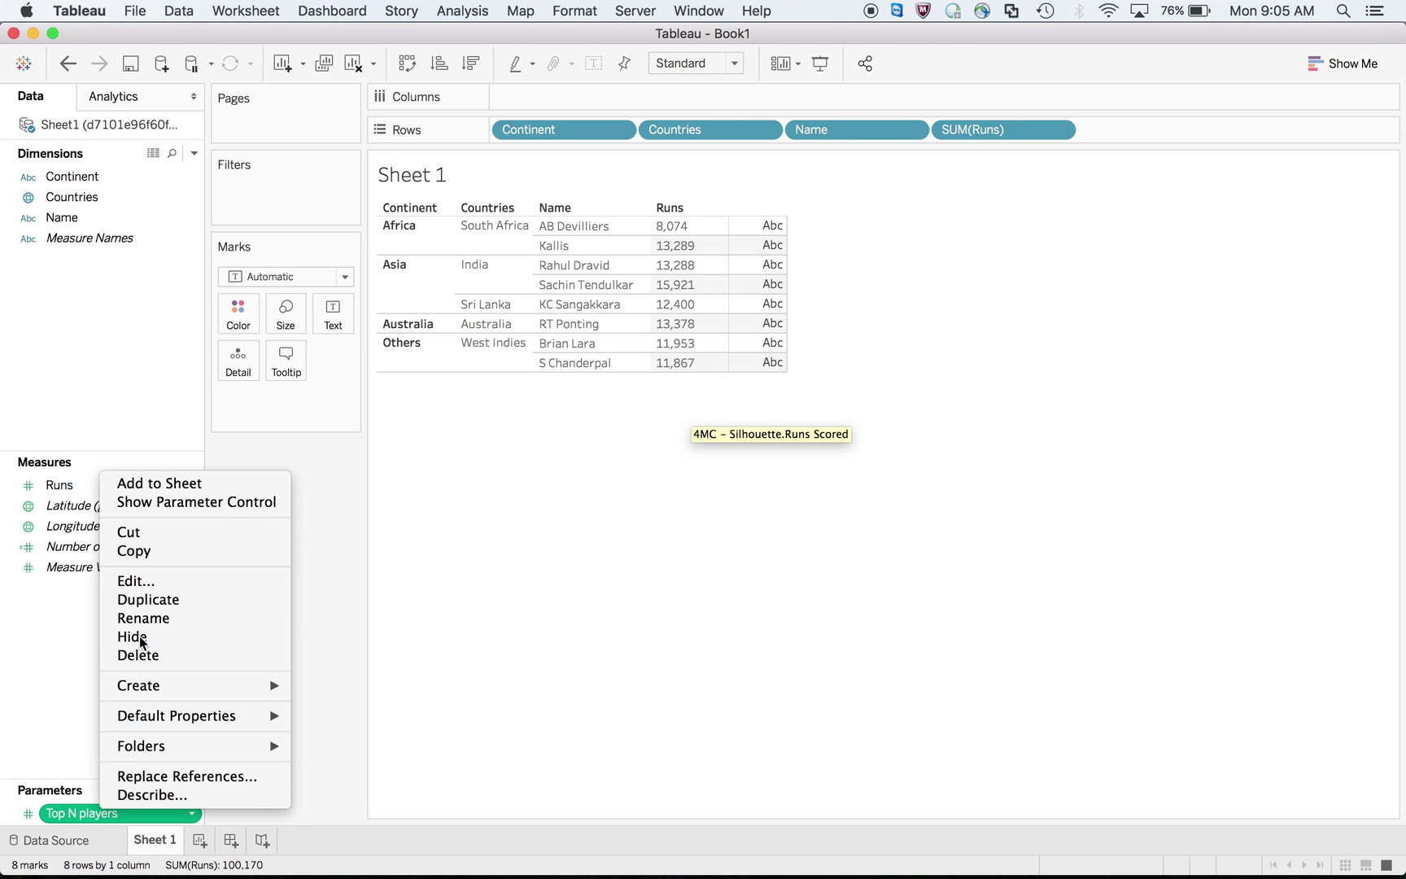
pyautogui.click(187, 505)
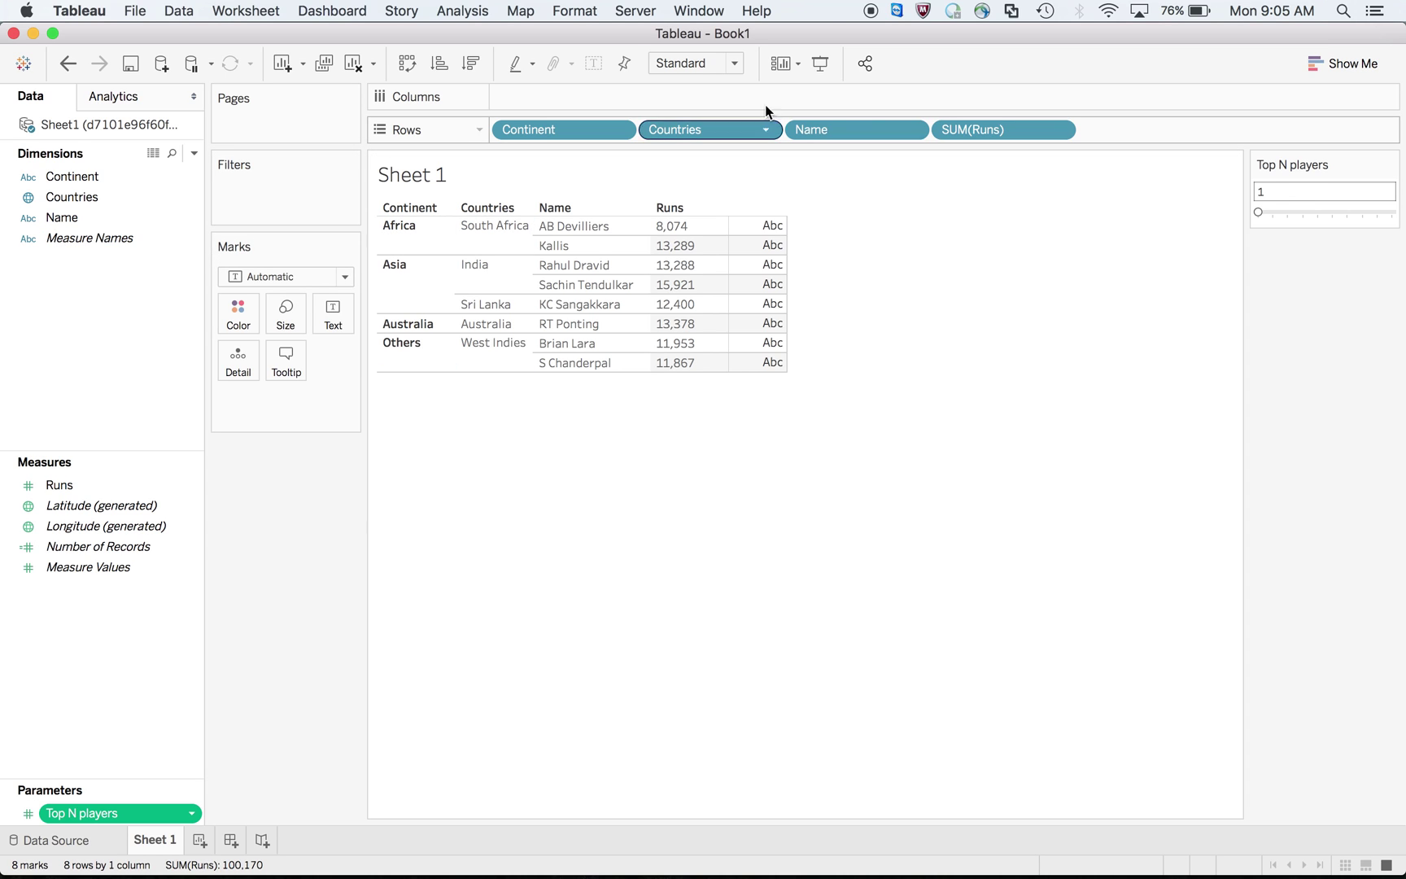
pyautogui.click(913, 131)
pyautogui.press('Escape')
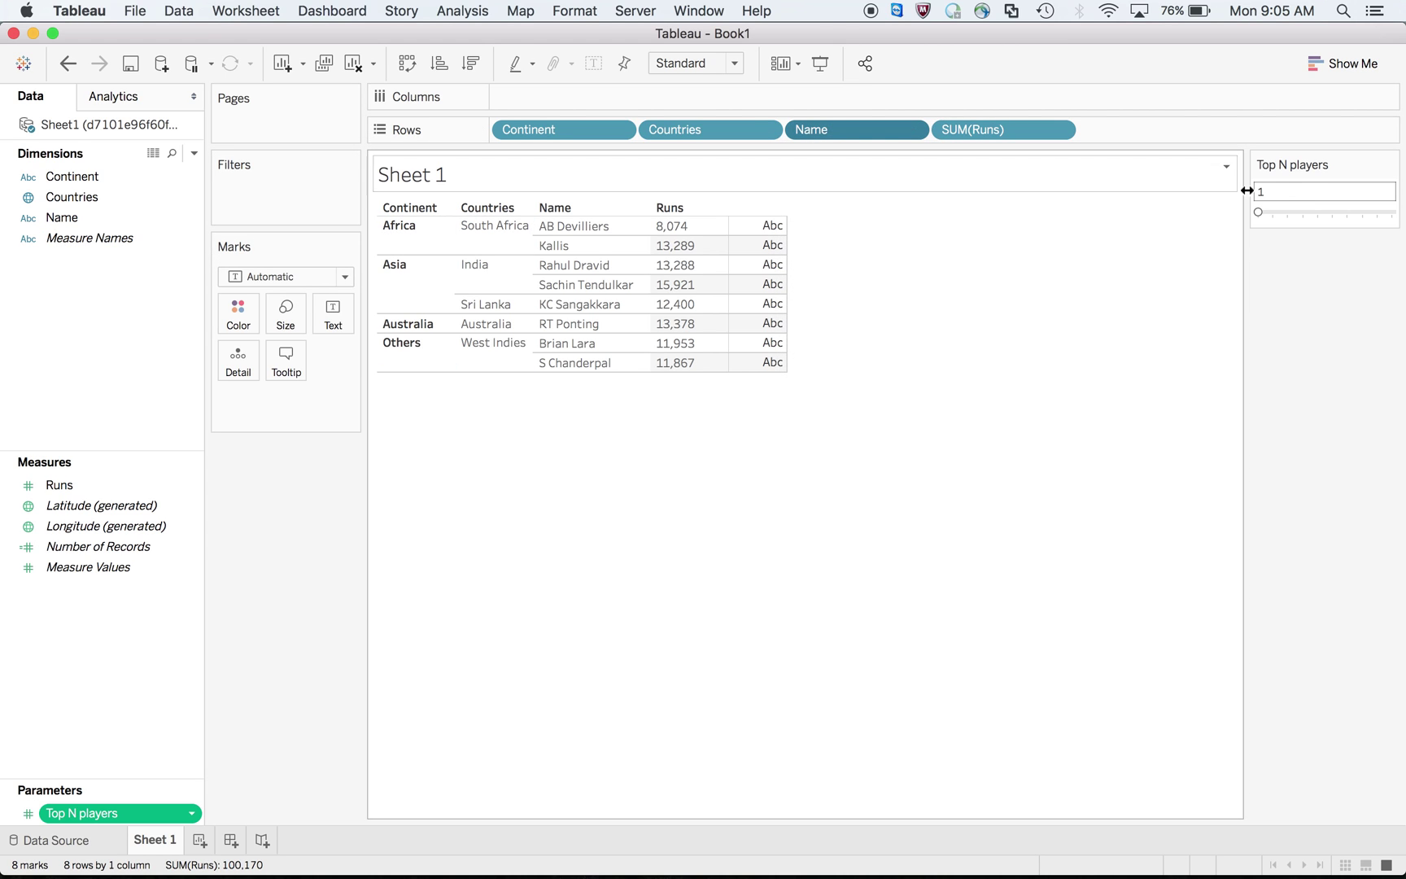
pyautogui.click(1287, 213)
pyautogui.moveTo(1290, 214); pyautogui.dragTo(1270, 213)
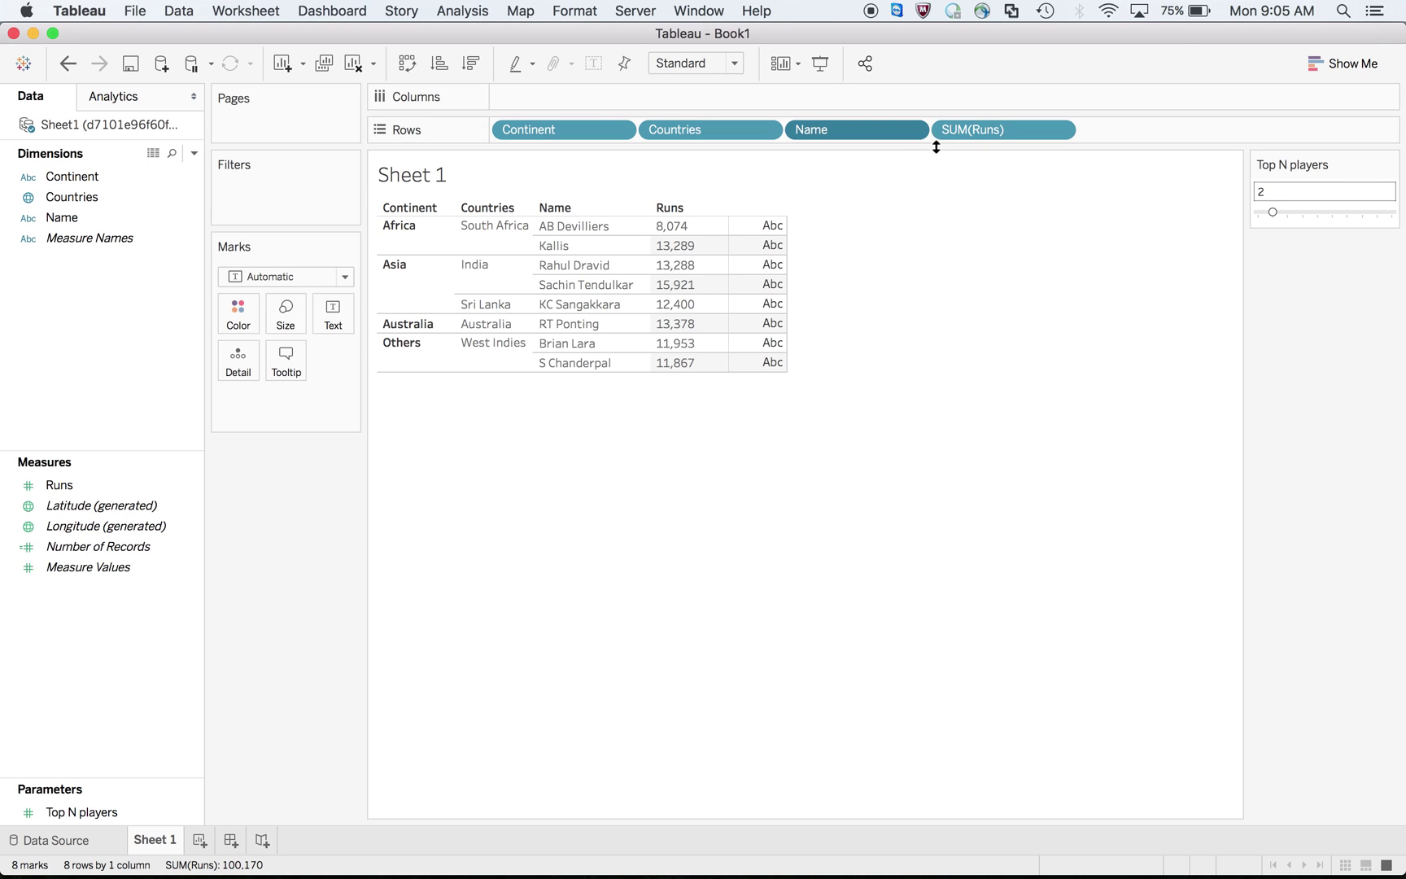
# Filter Name to the Top [Top N players] by Sum of Runs.
pyautogui.click(912, 130)
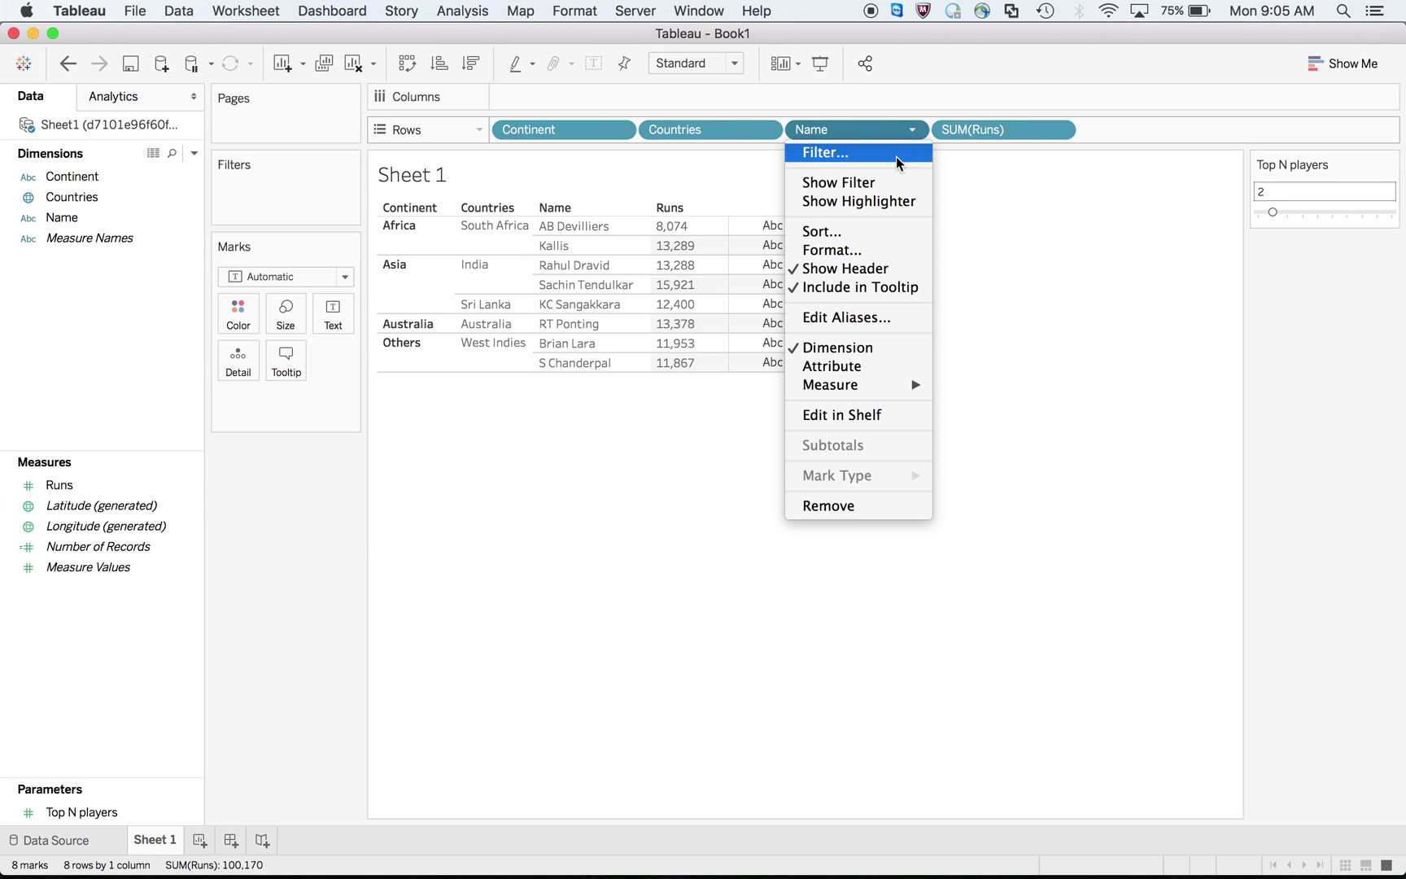
pyautogui.click(895, 159)
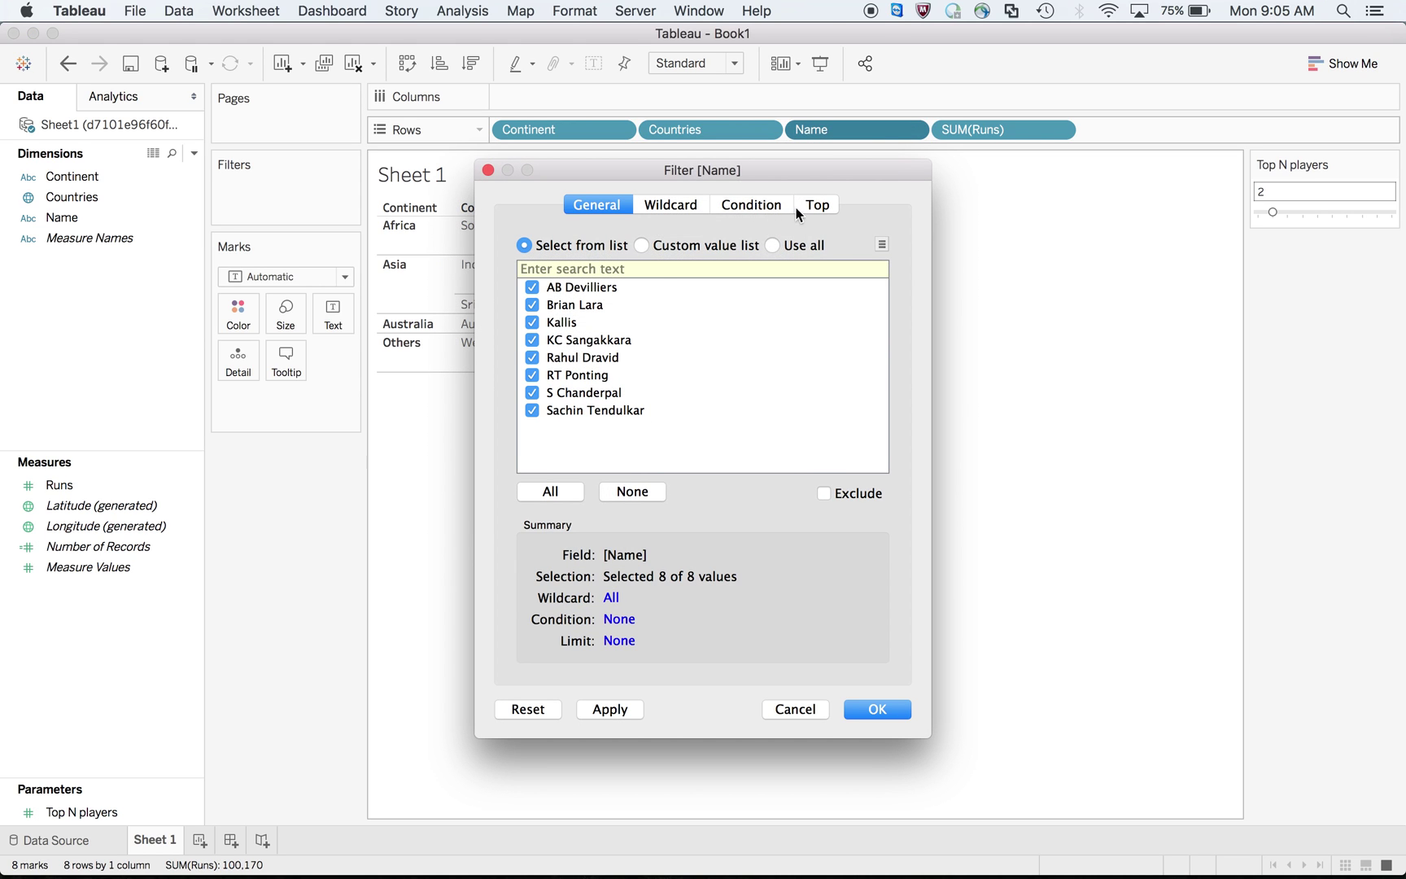
pyautogui.click(817, 207)
pyautogui.click(524, 259)
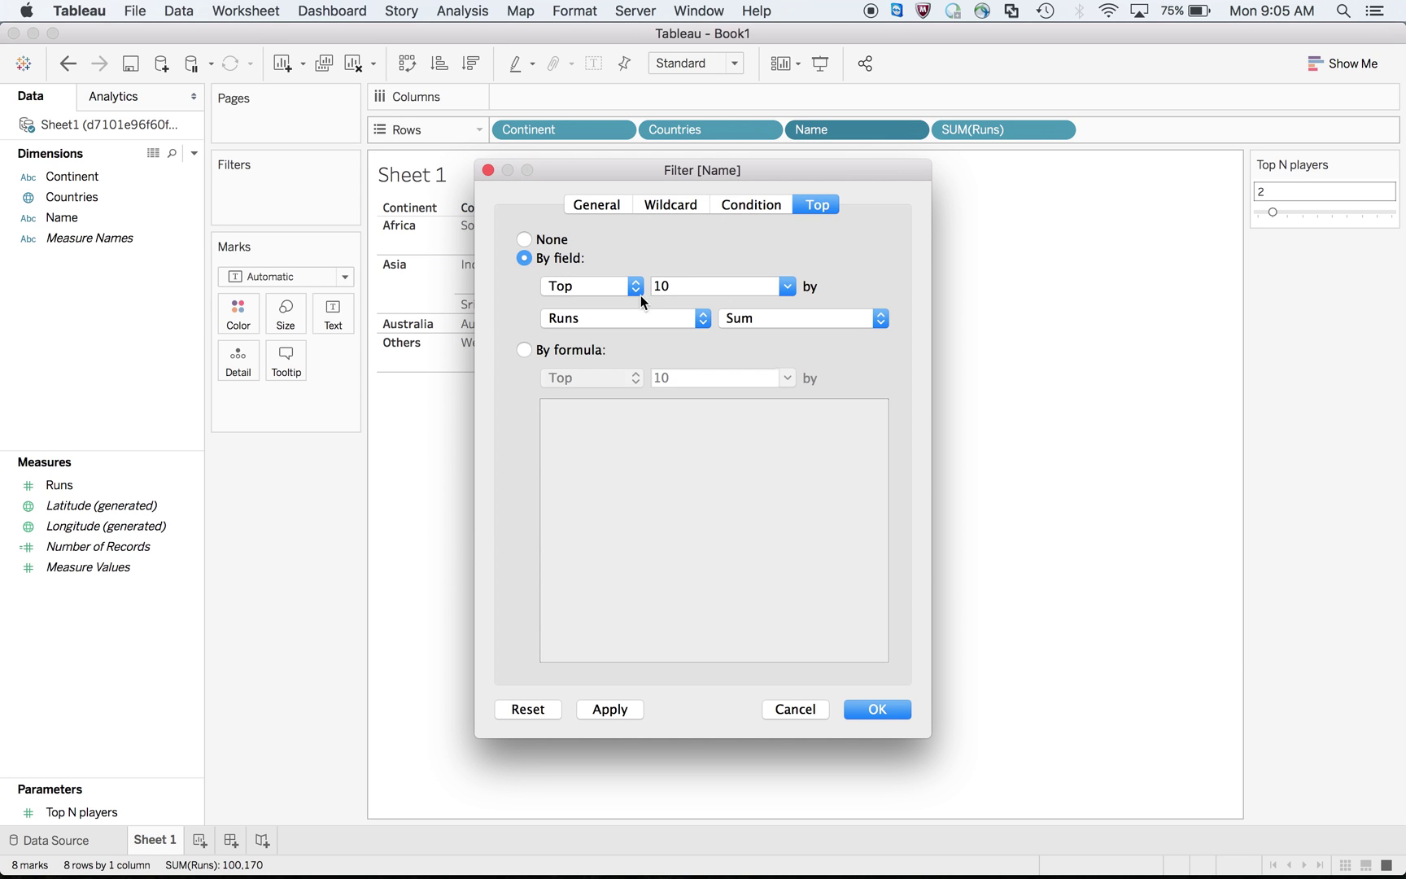
pyautogui.click(787, 287)
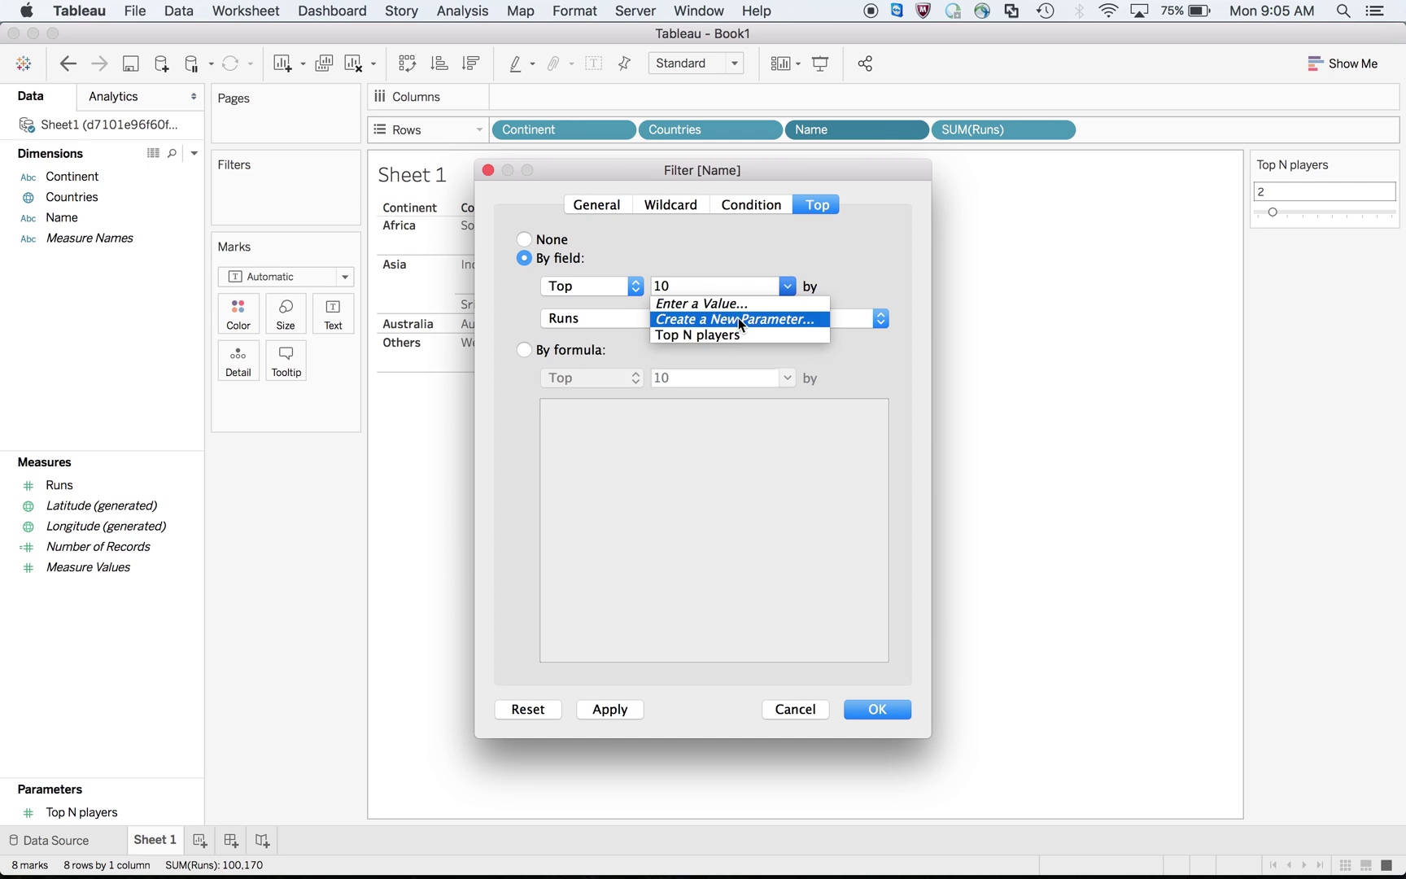
pyautogui.click(723, 336)
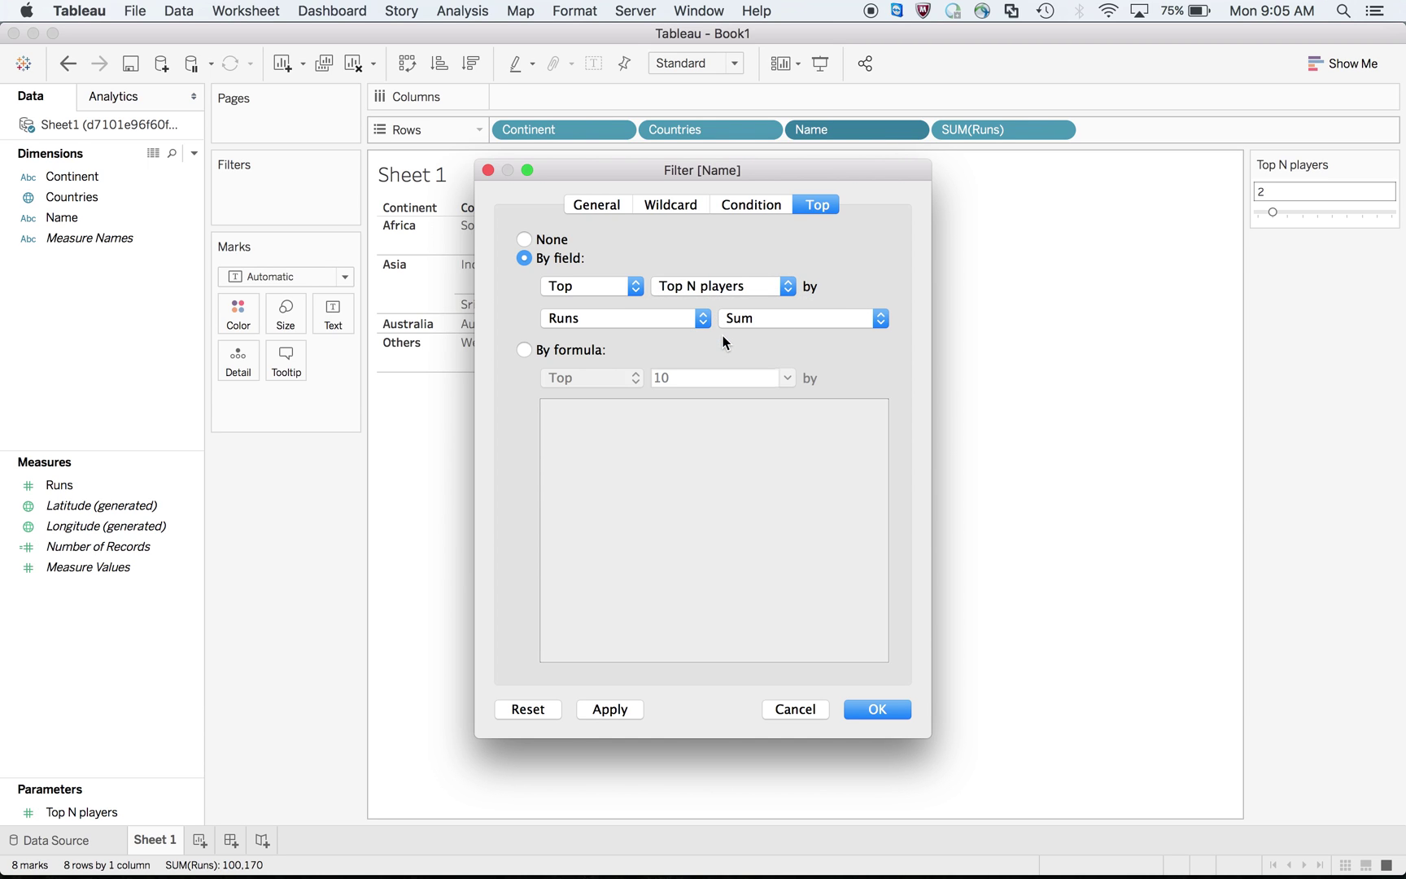
pyautogui.click(876, 708)
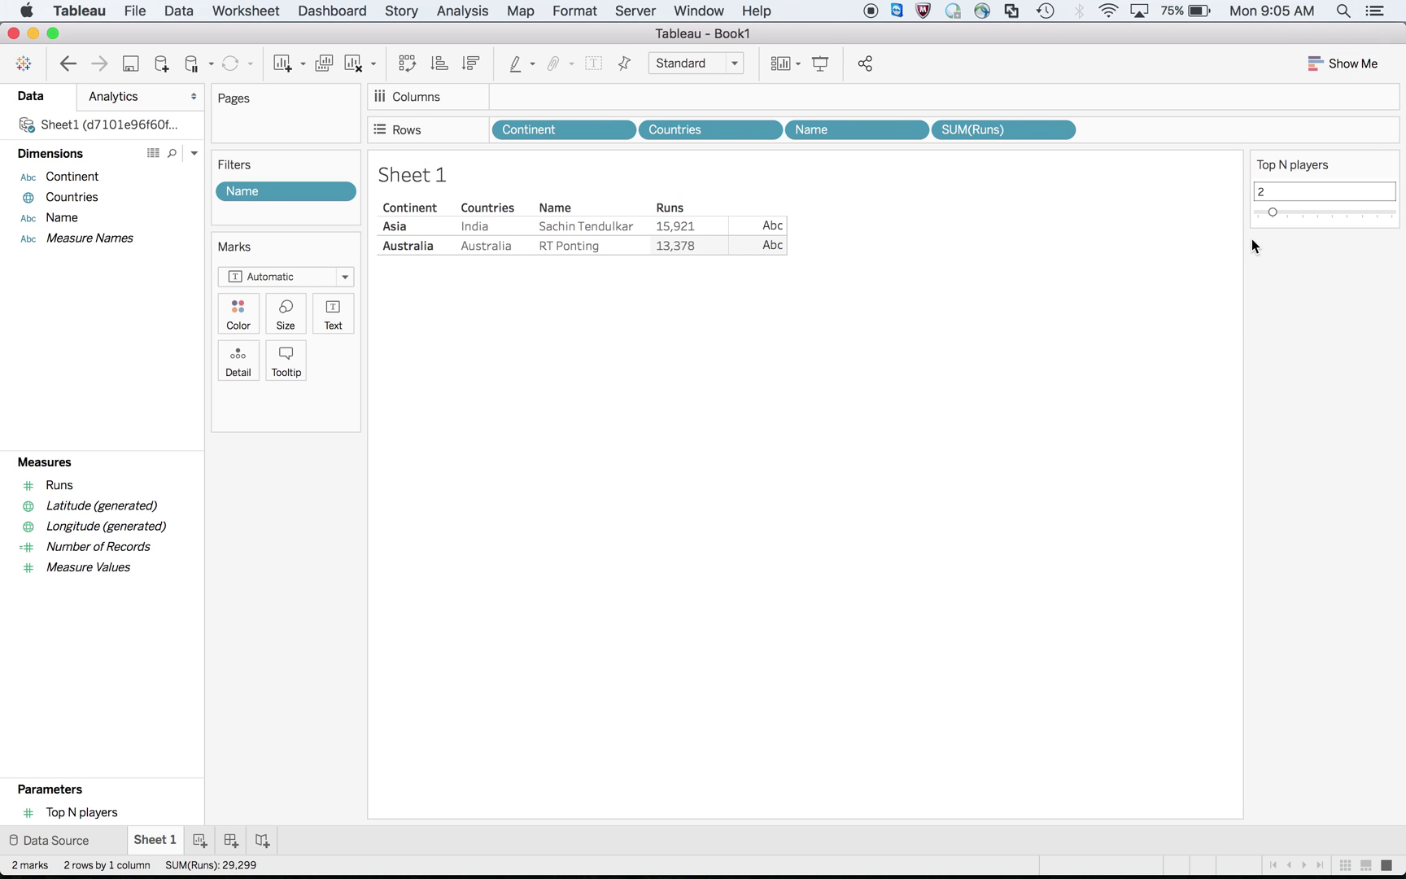
# After checking the tutorial, show a filter card for the Countries field.
pyautogui.press('super+Tab')
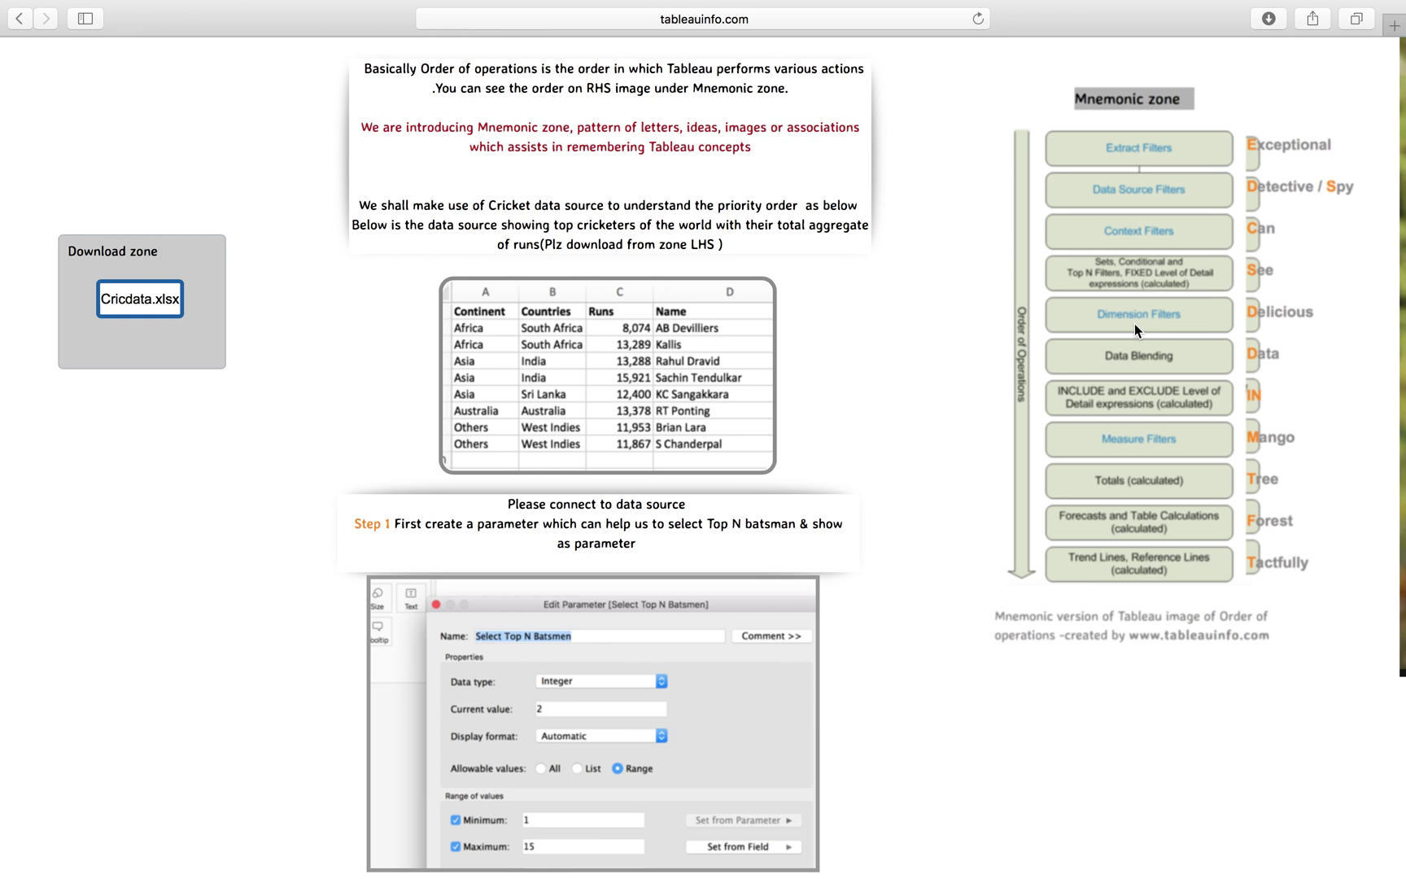
pyautogui.press('super+Tab')
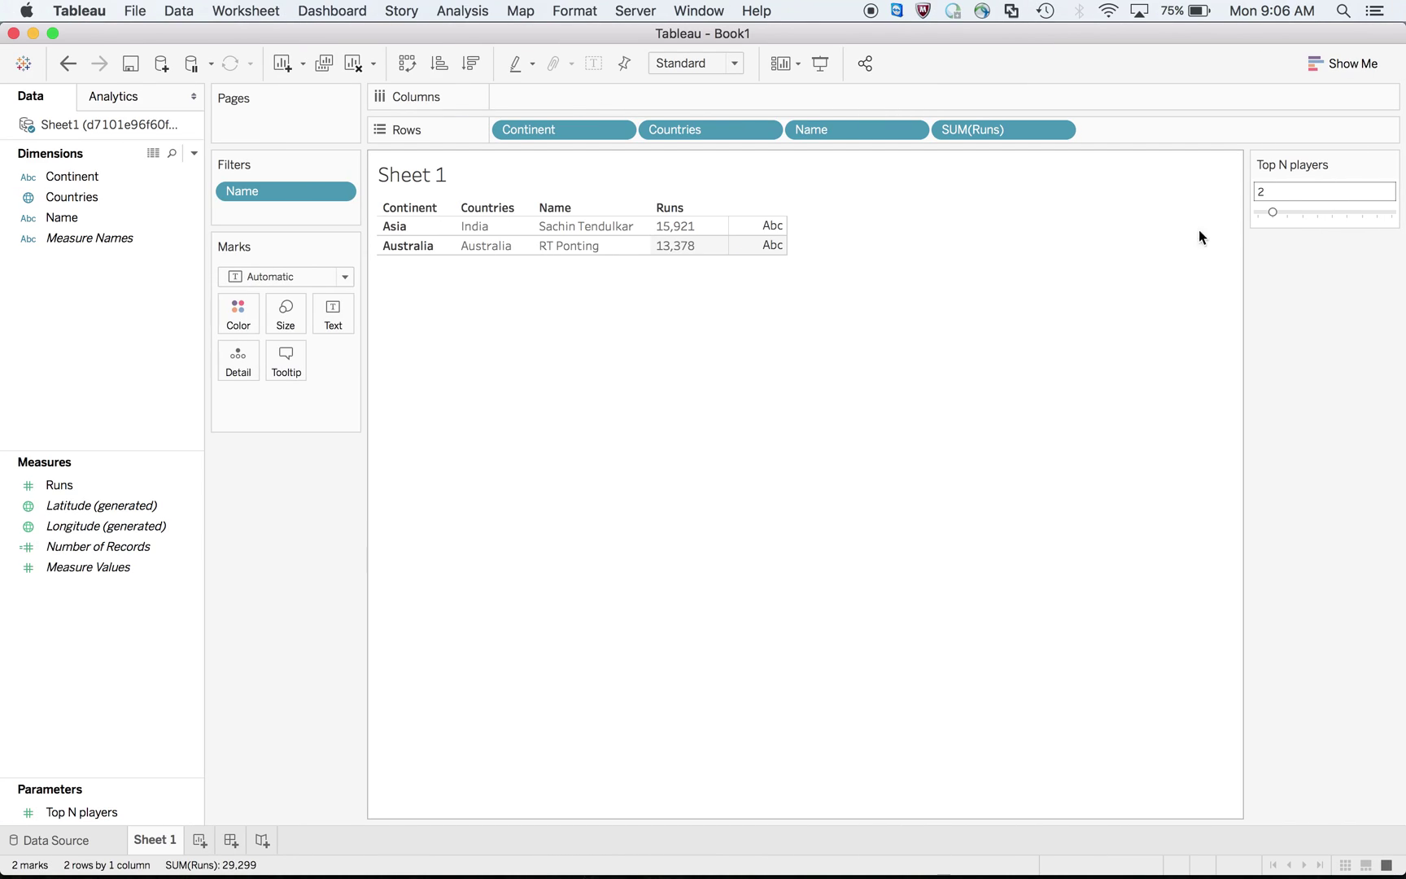
pyautogui.rightClick(685, 132)
pyautogui.click(710, 179)
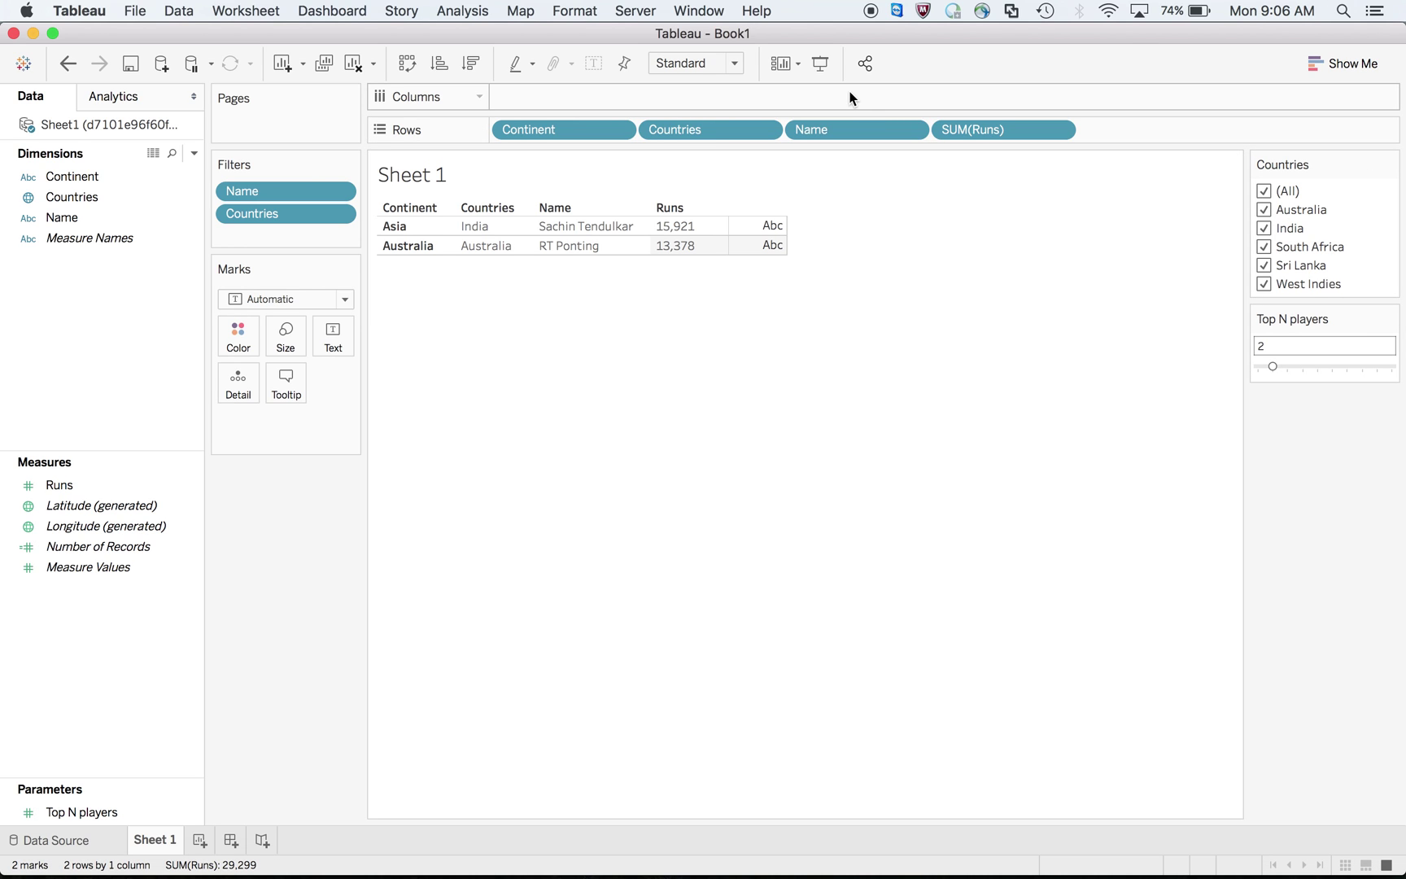
pyautogui.rightClick(562, 132)
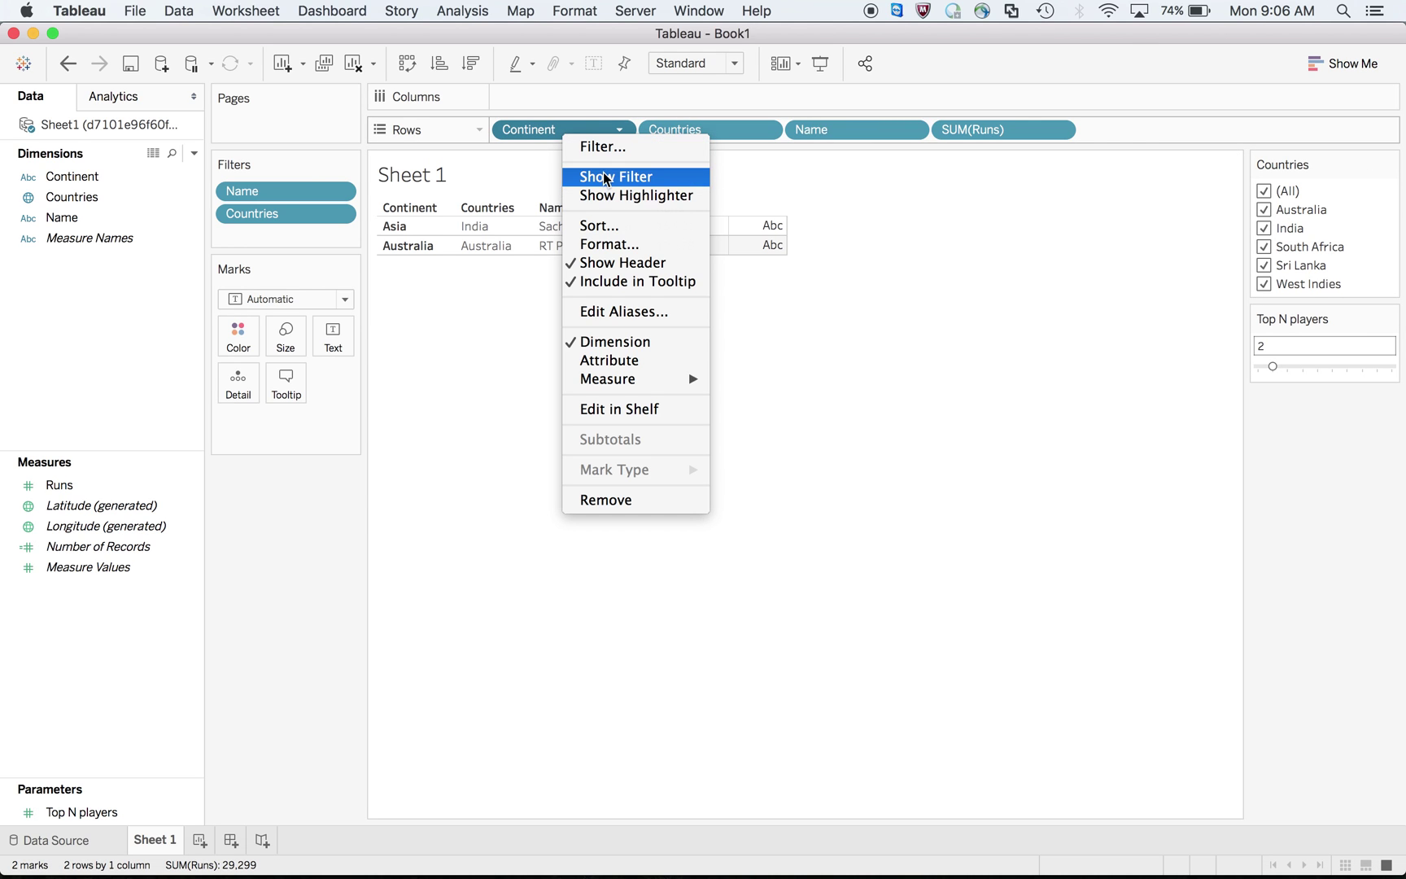
# Show the Continent filter card and hide the Countries filter card.
pyautogui.click(607, 178)
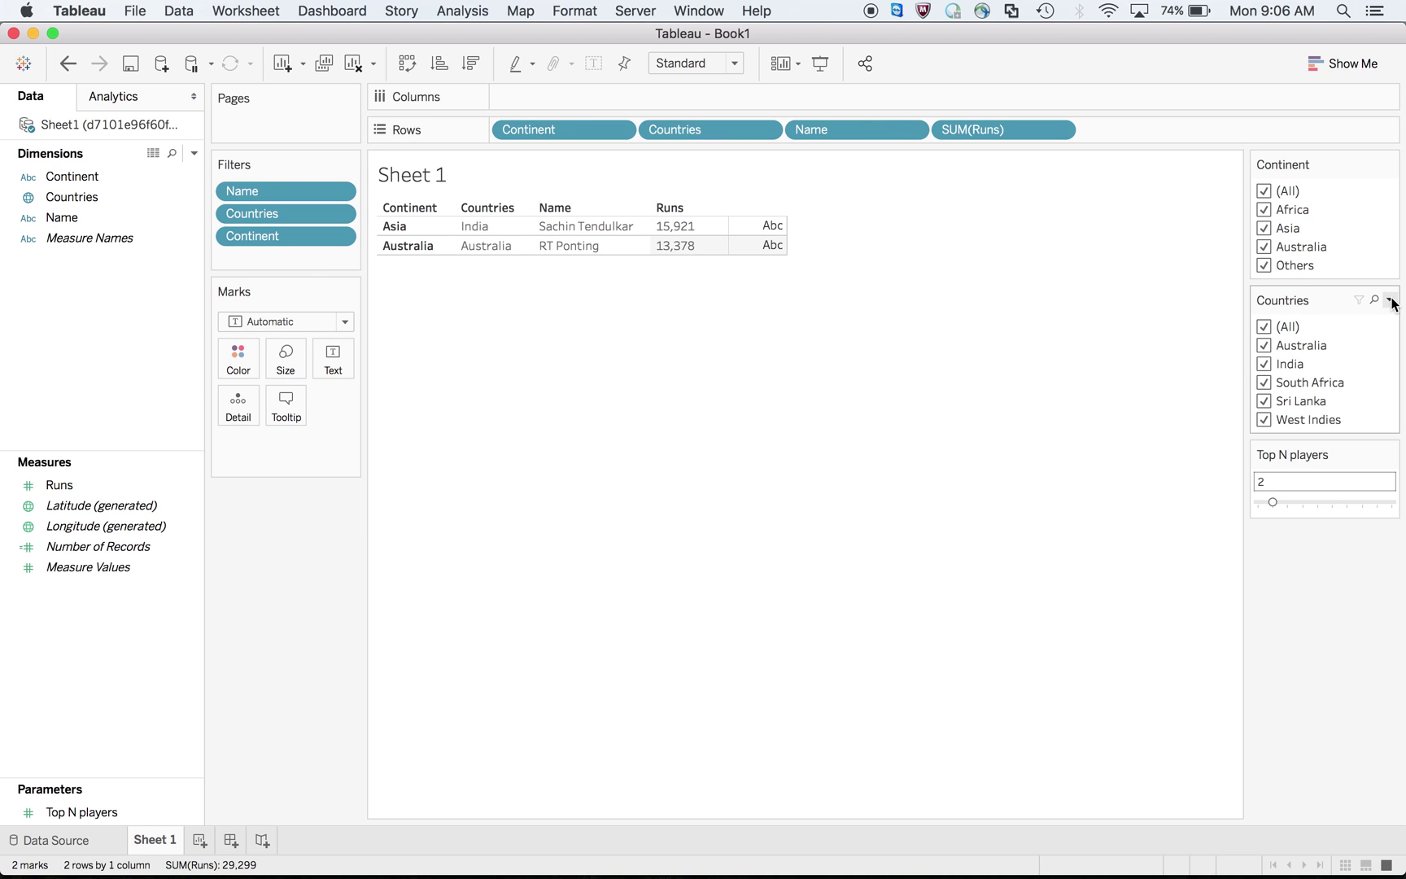
pyautogui.click(1390, 300)
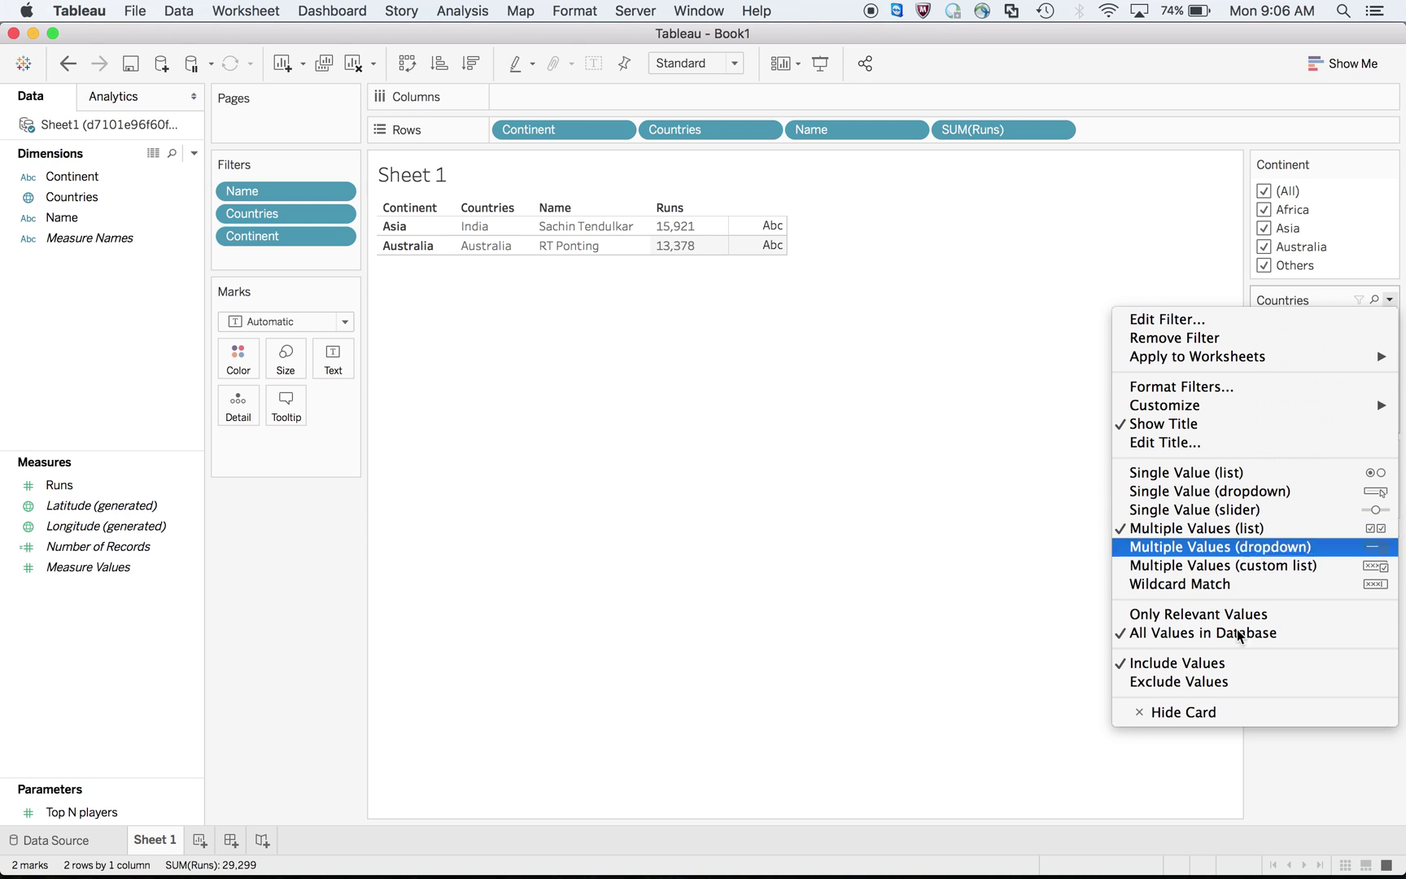
pyautogui.click(1236, 713)
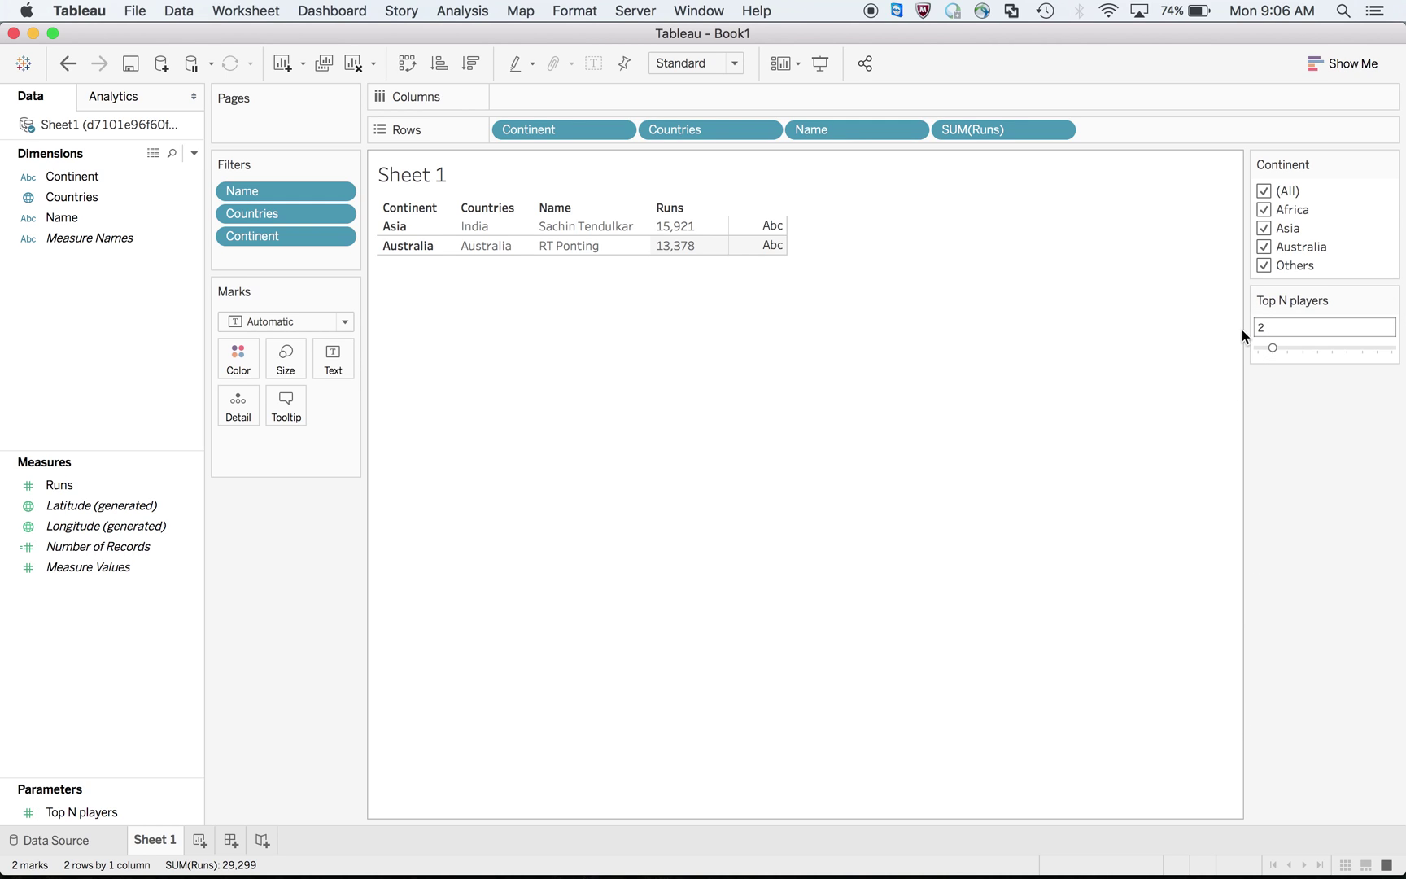
# Toggle (All) continents off and on, then raise Top N players to 5.
pyautogui.click(1263, 192)
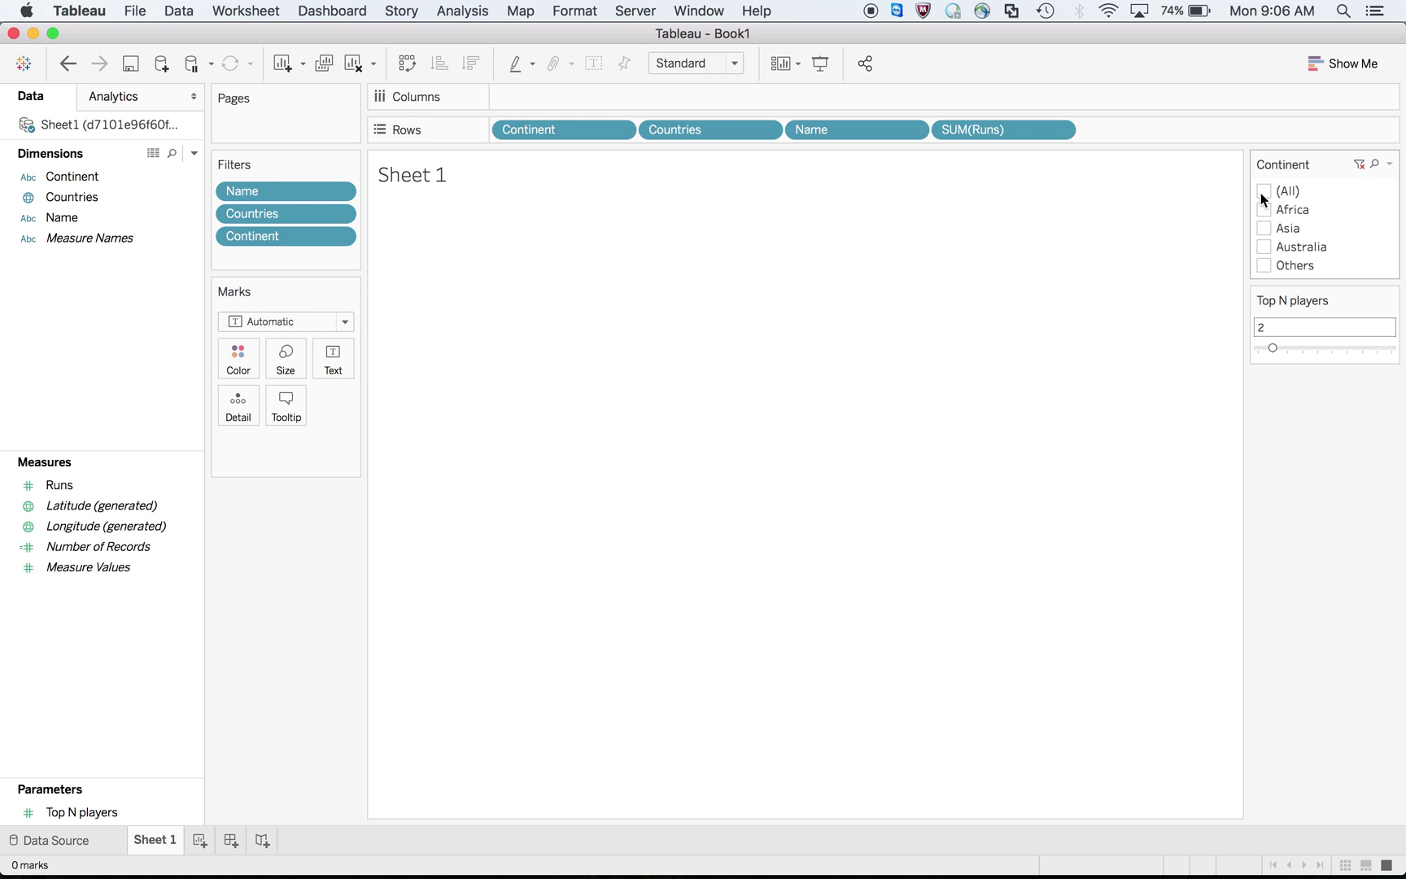
pyautogui.click(1261, 192)
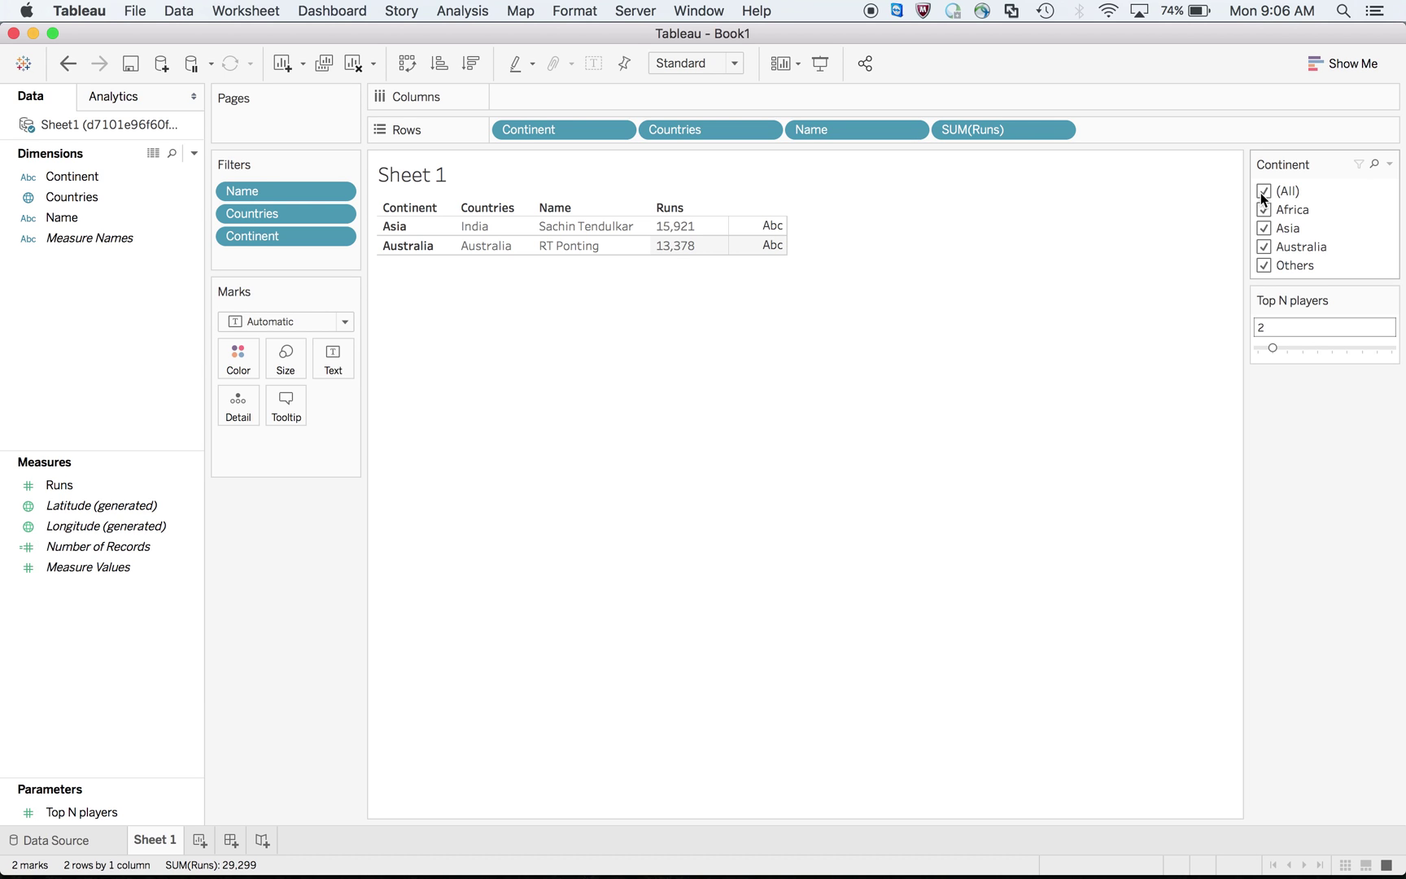
pyautogui.click(1319, 349)
pyautogui.moveTo(539, 223); pyautogui.dragTo(574, 298)
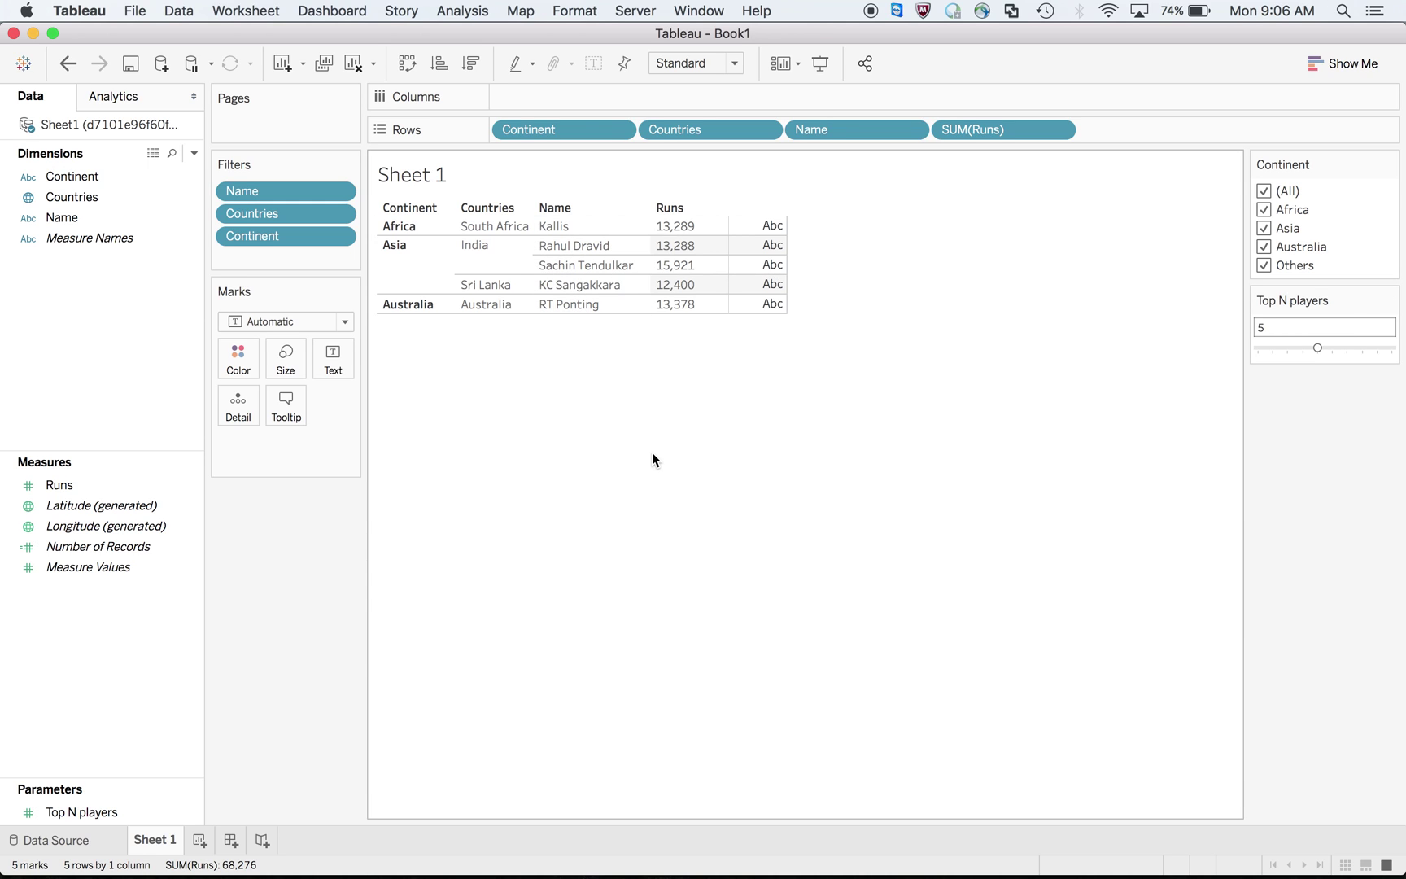
# Set Top N players back to 2, briefly keep only Asia, then re-tick (All) continents.
pyautogui.click(1272, 348)
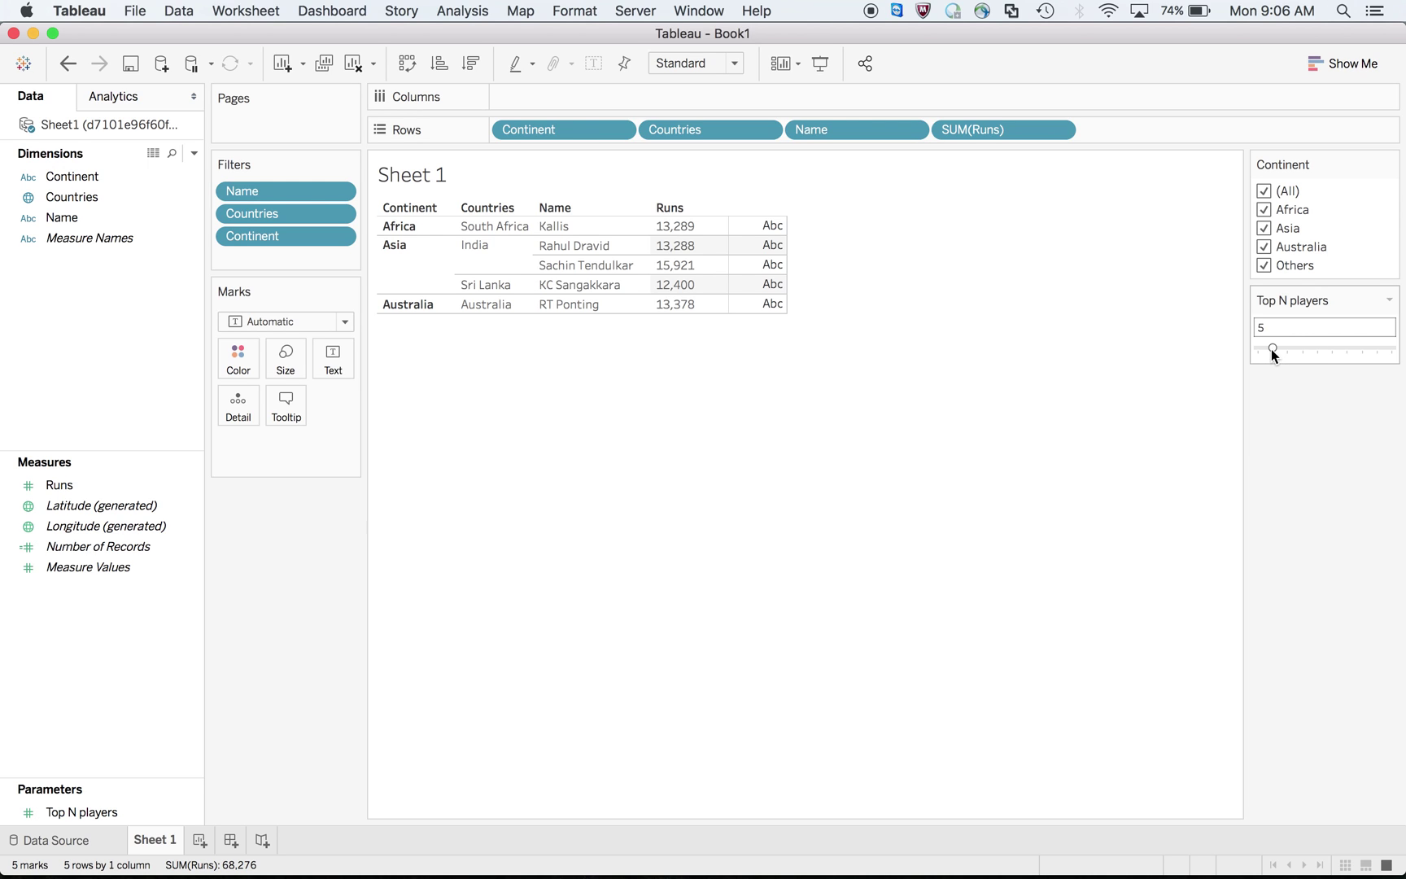
pyautogui.click(1264, 191)
pyautogui.click(1265, 228)
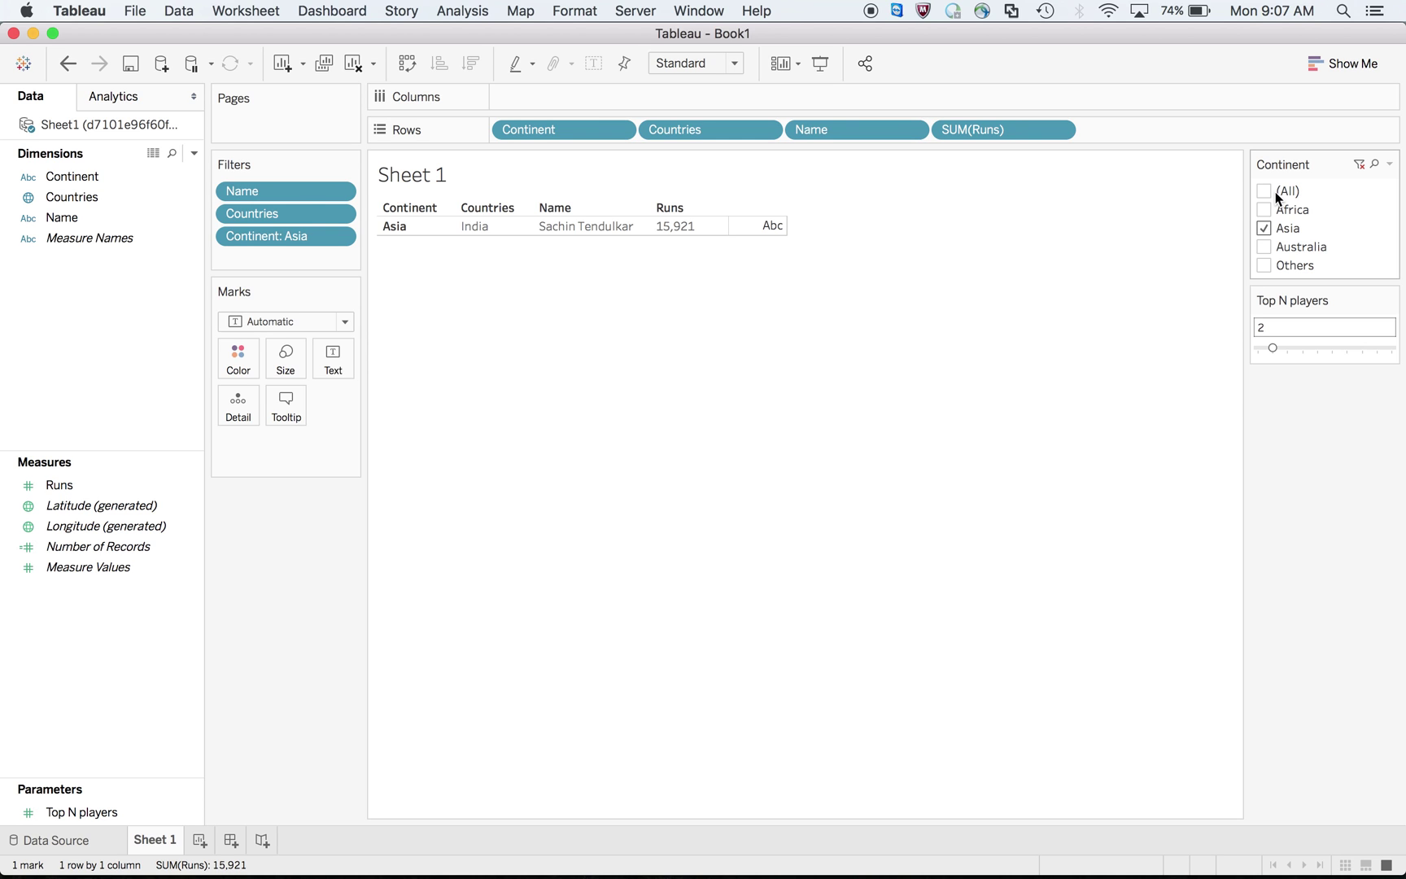
pyautogui.press('super+Tab')
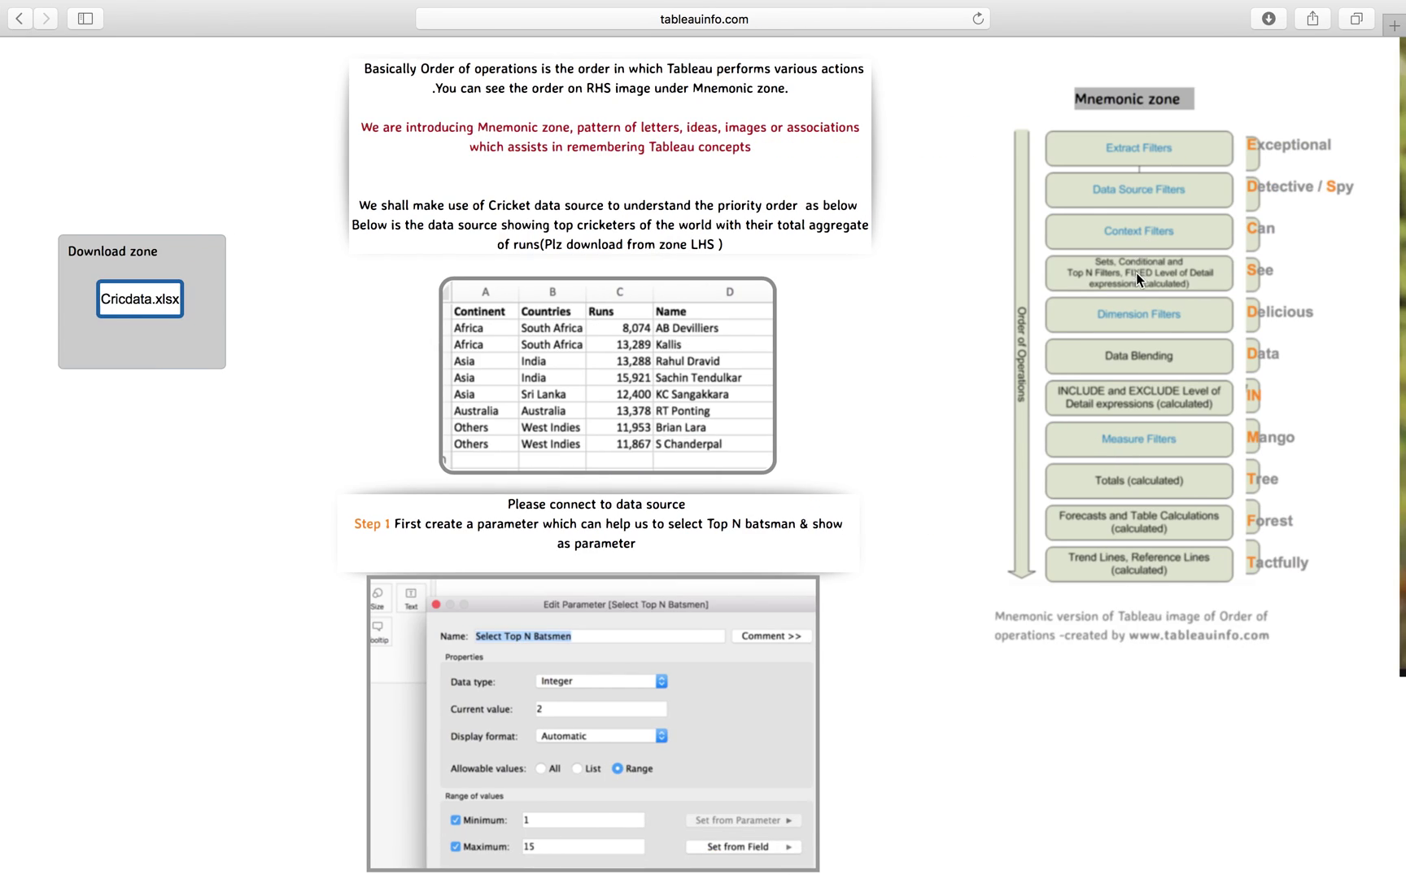
pyautogui.press('super+Tab')
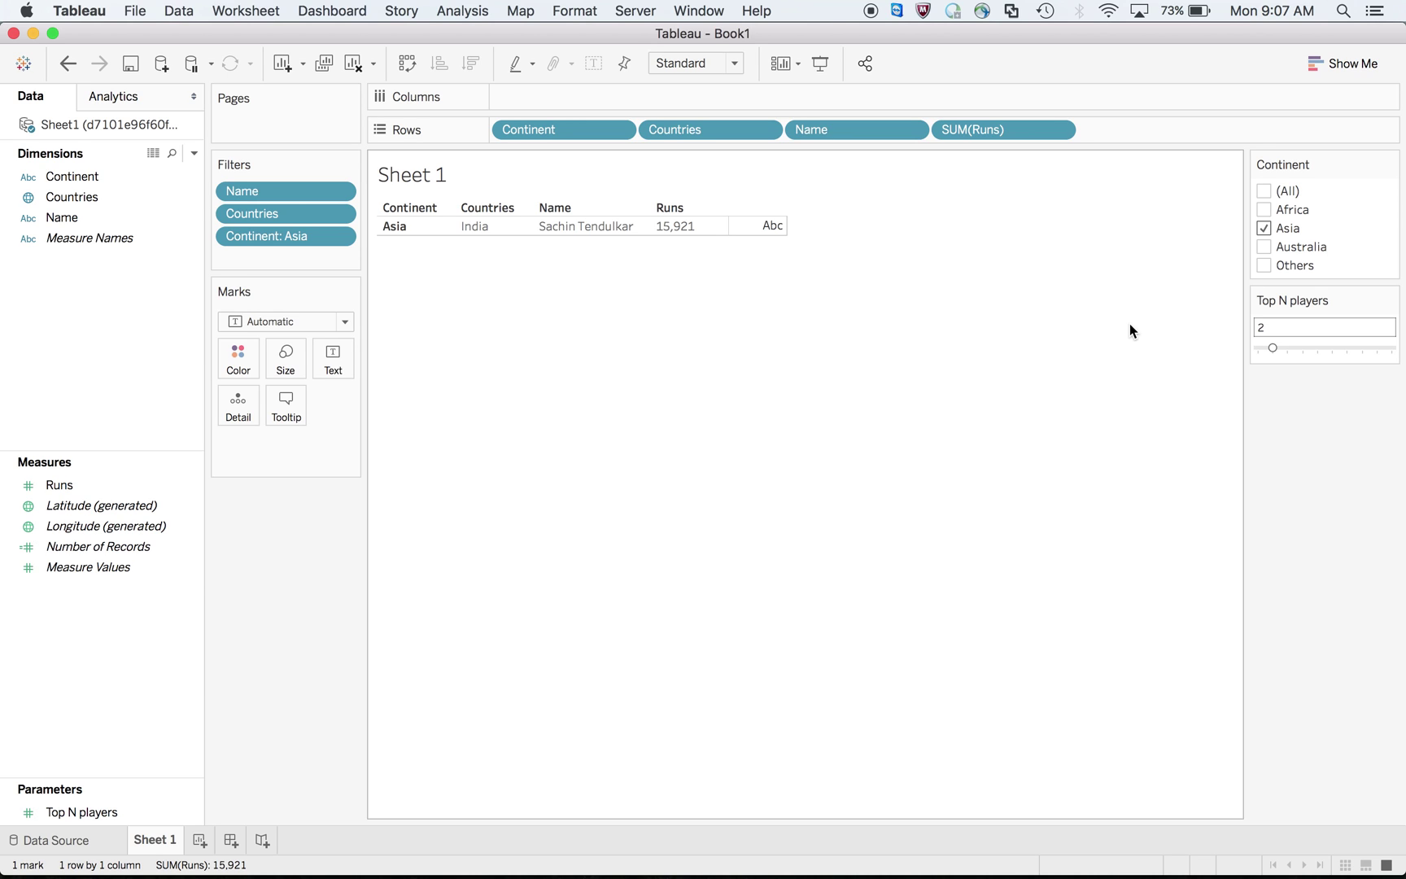
pyautogui.click(1265, 192)
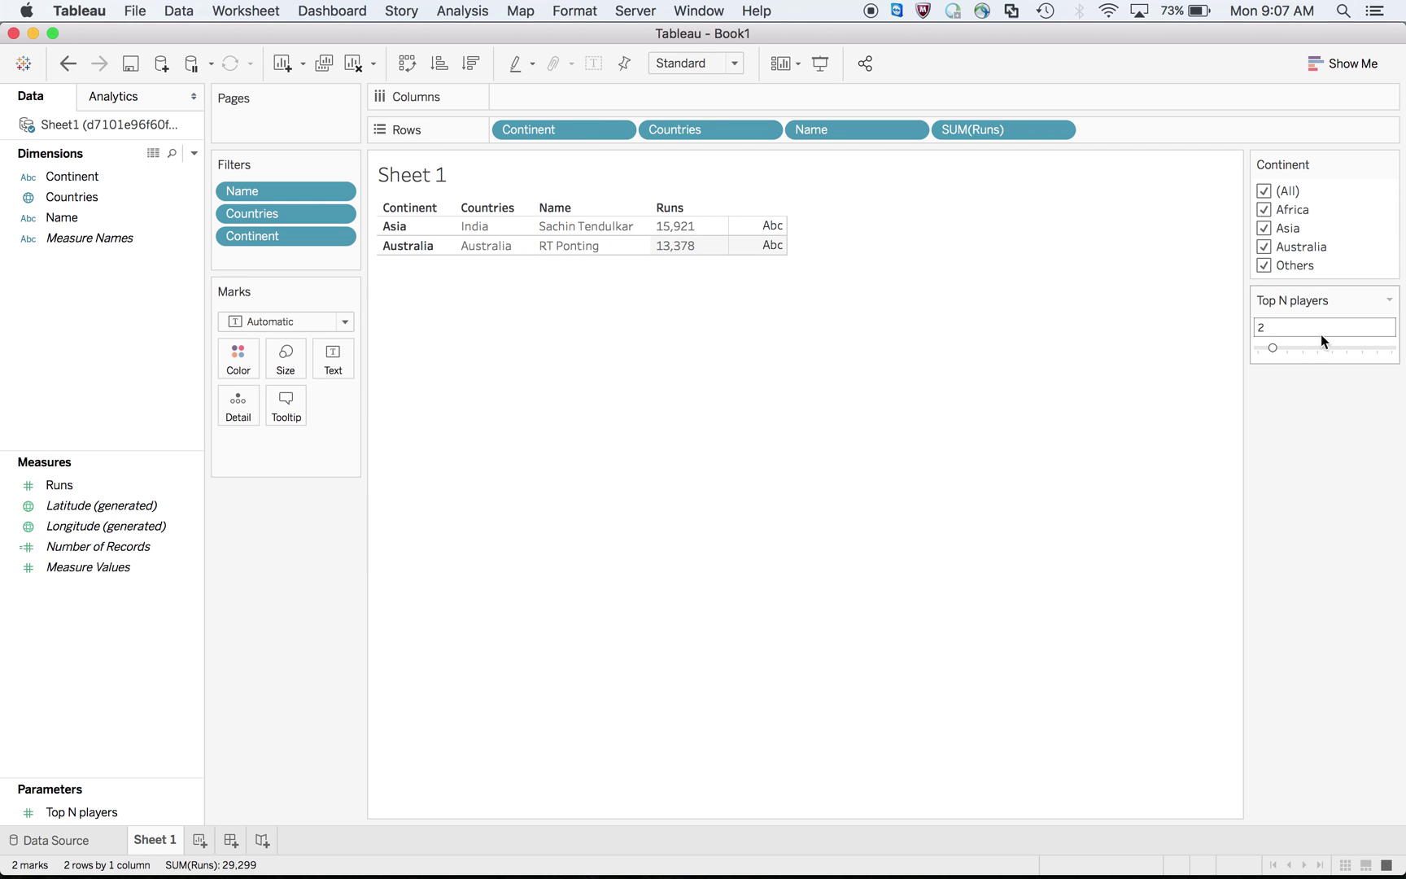
pyautogui.click(1266, 192)
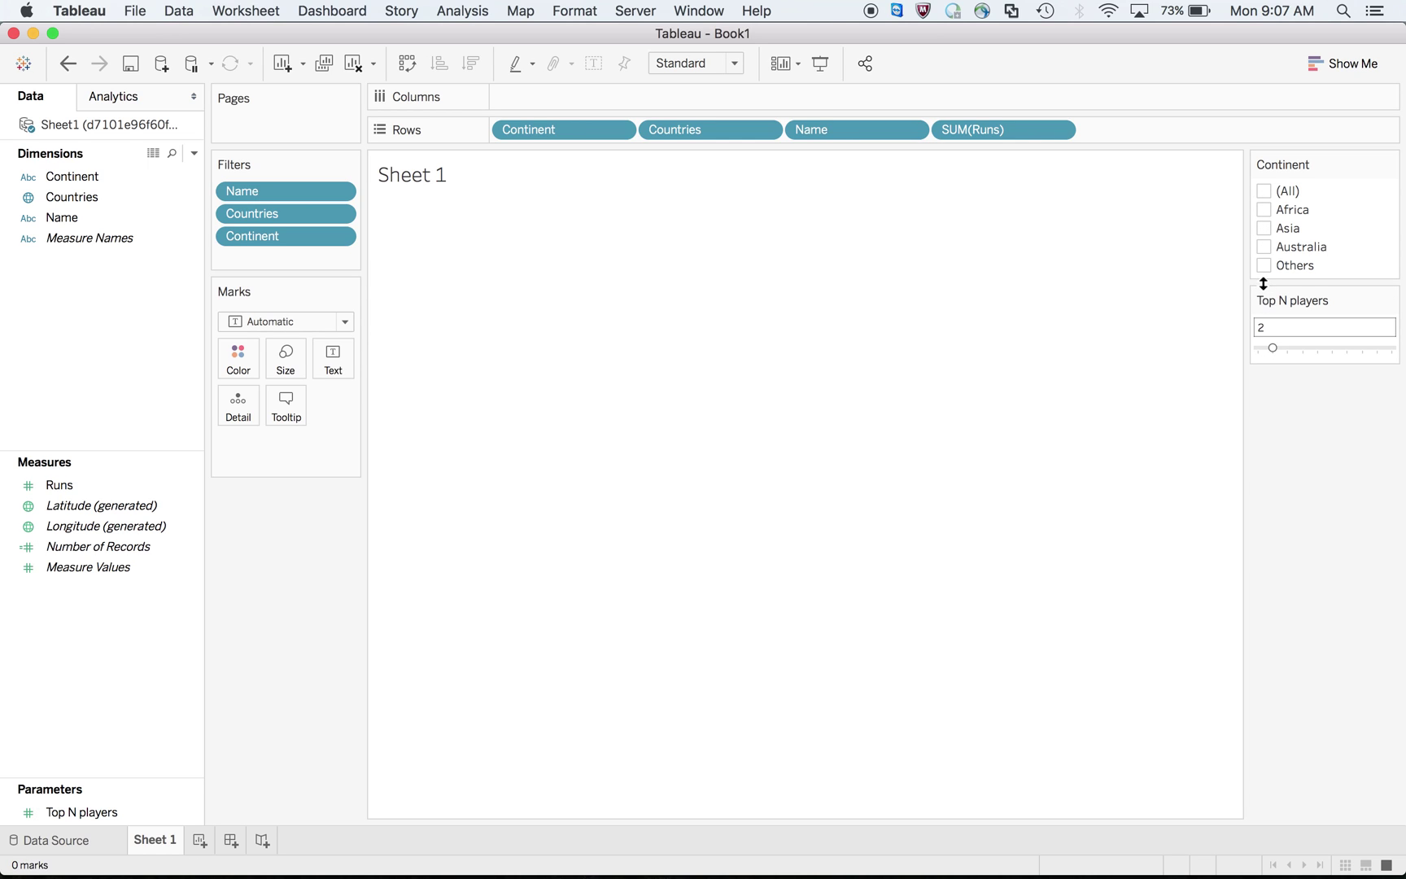
pyautogui.click(1266, 229)
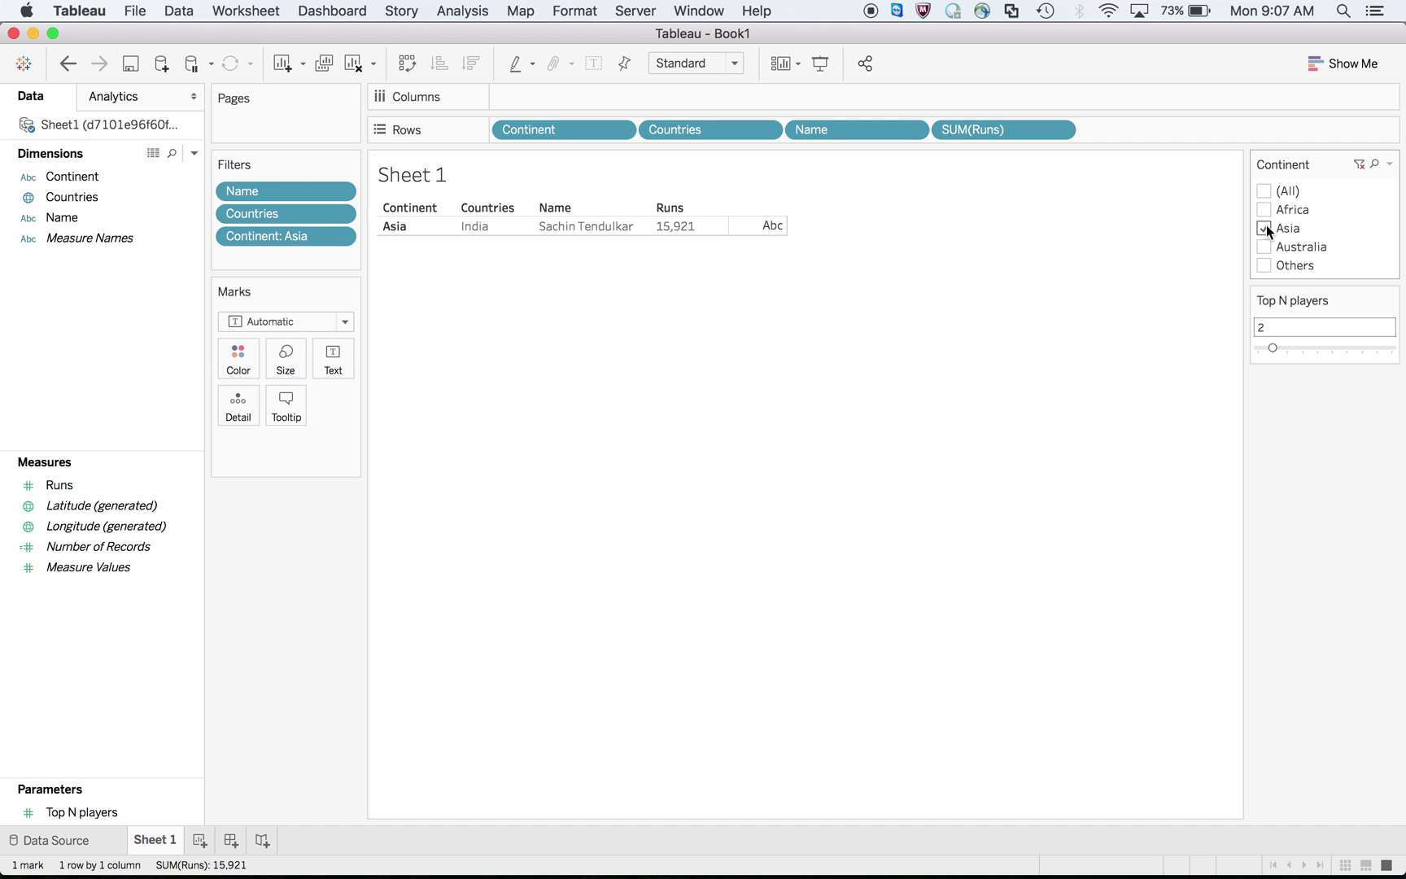
pyautogui.click(1264, 194)
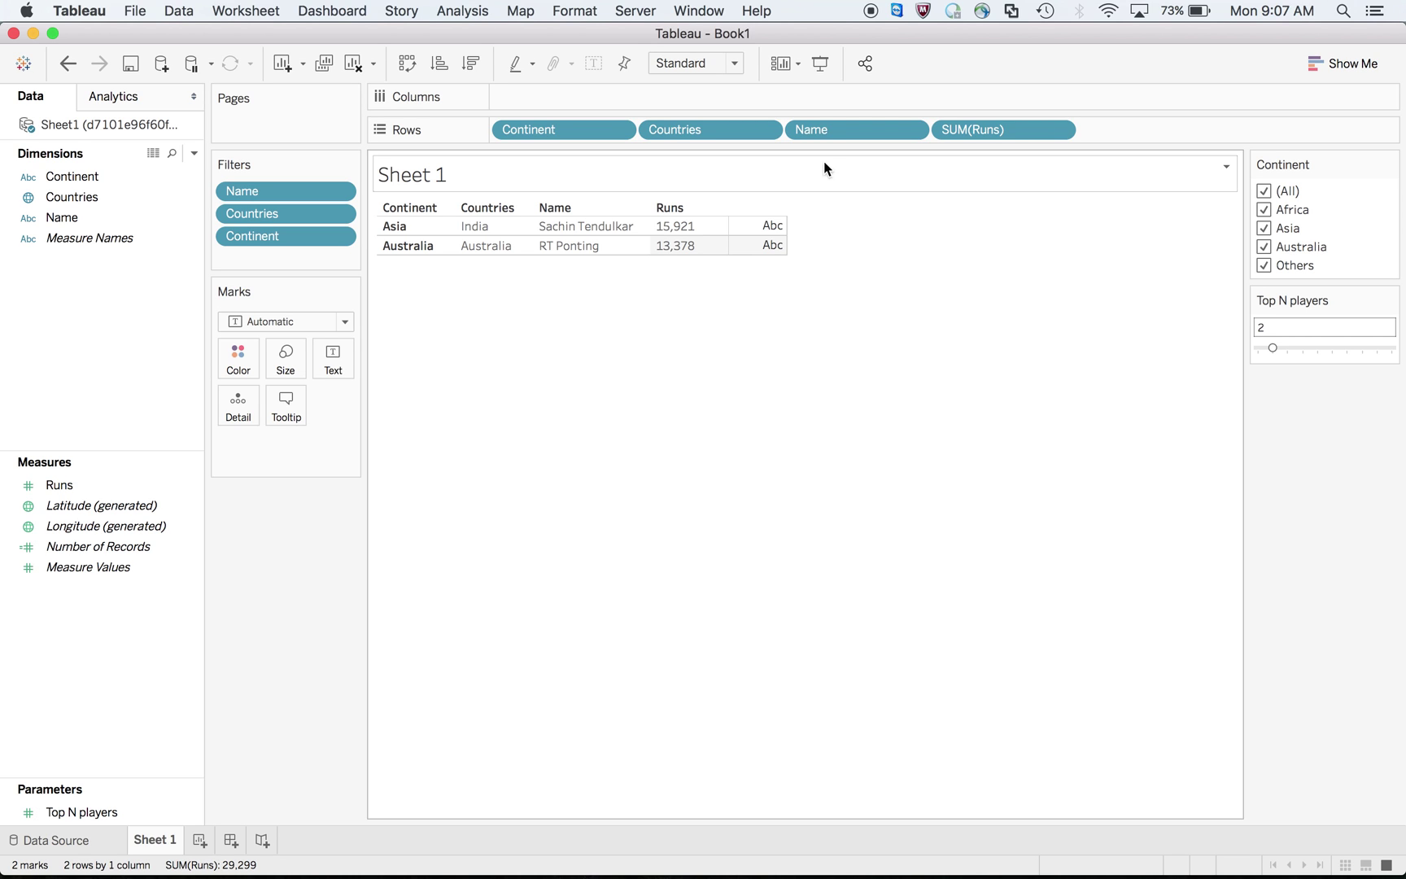
pyautogui.click(1264, 190)
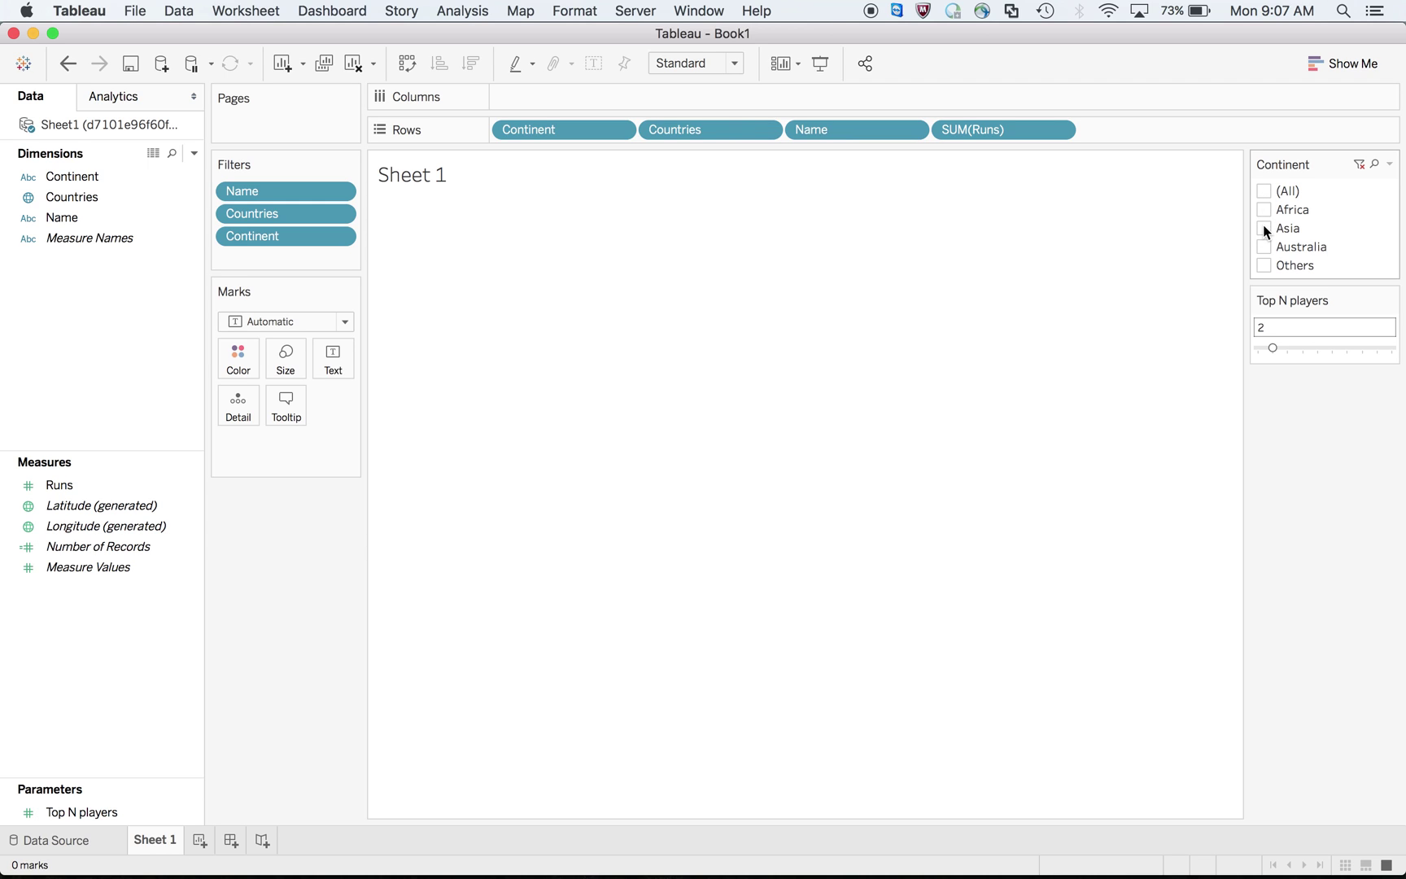
pyautogui.click(1264, 228)
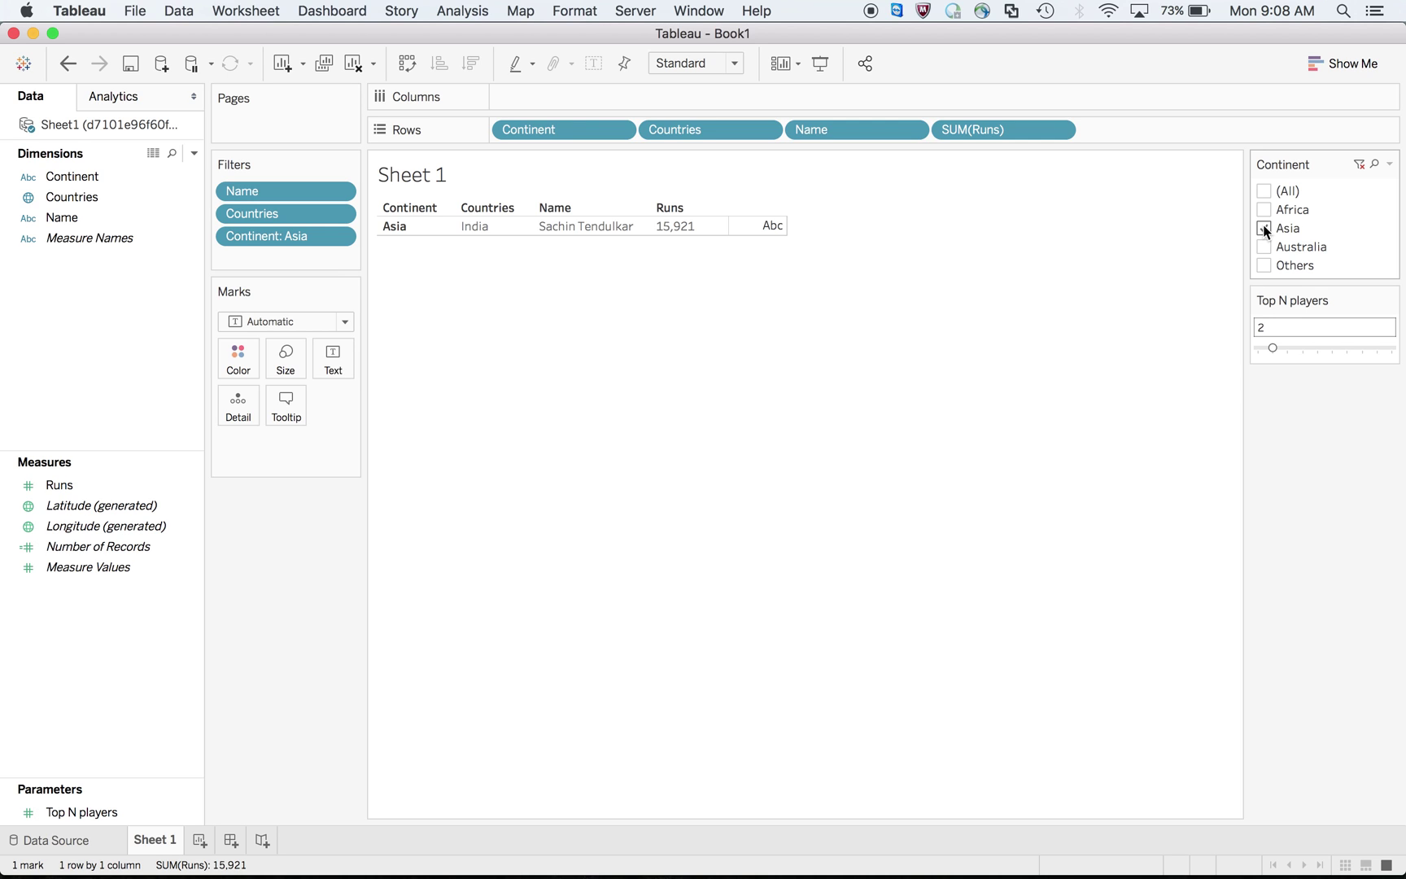
pyautogui.click(1264, 192)
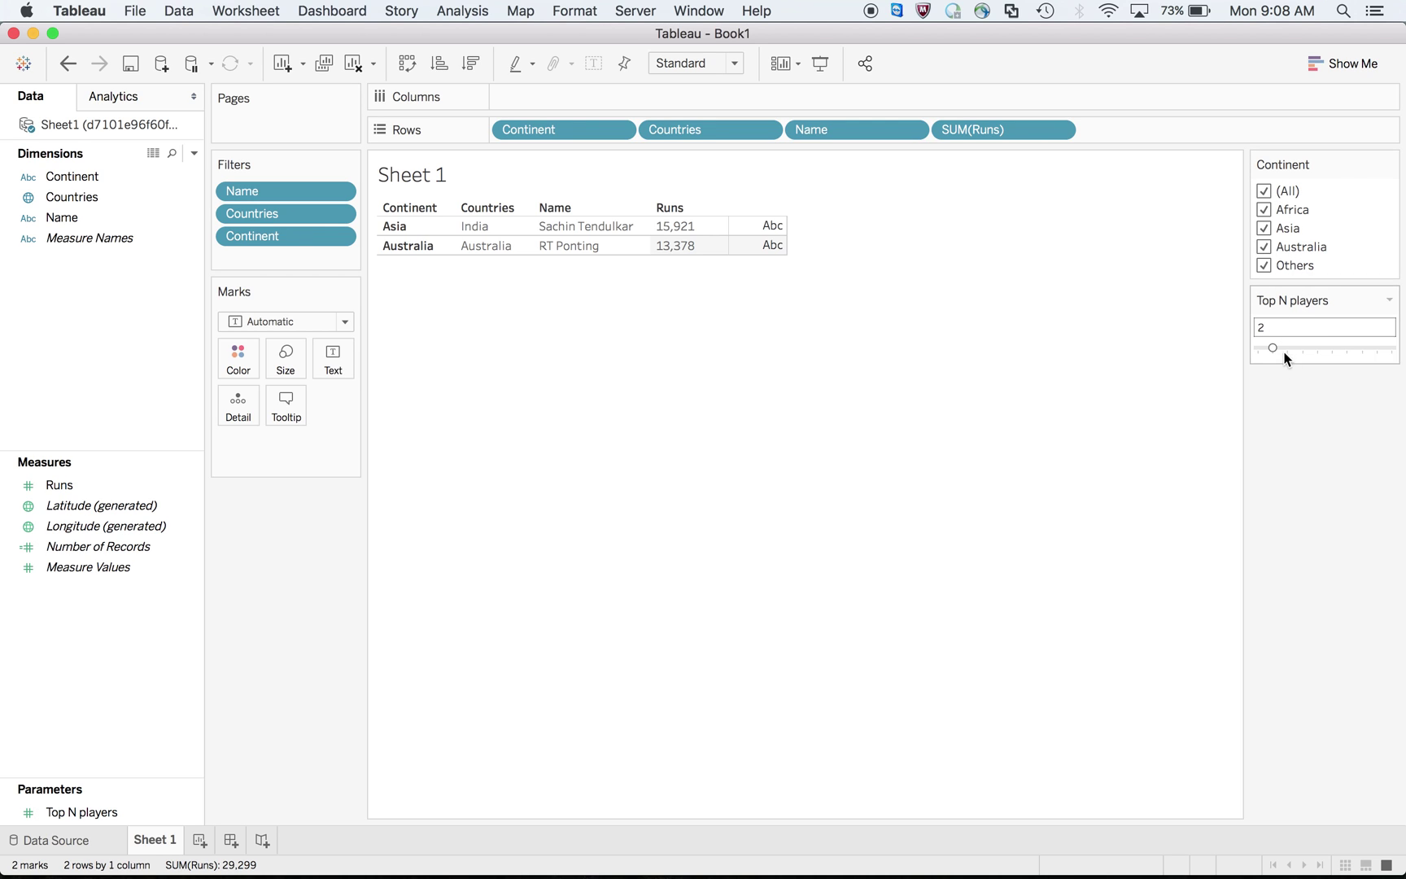
pyautogui.click(1264, 191)
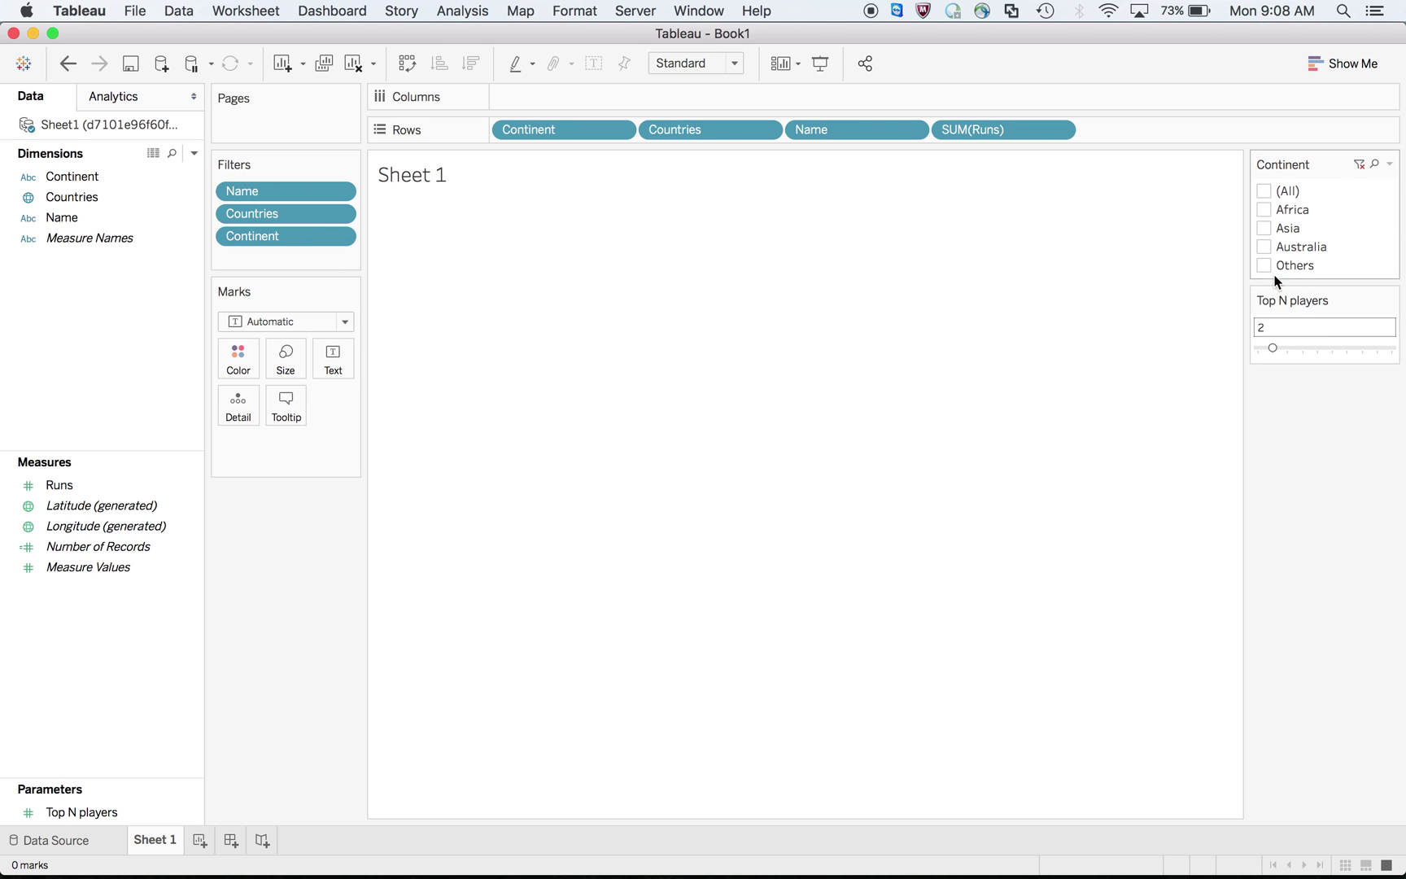
pyautogui.click(1265, 229)
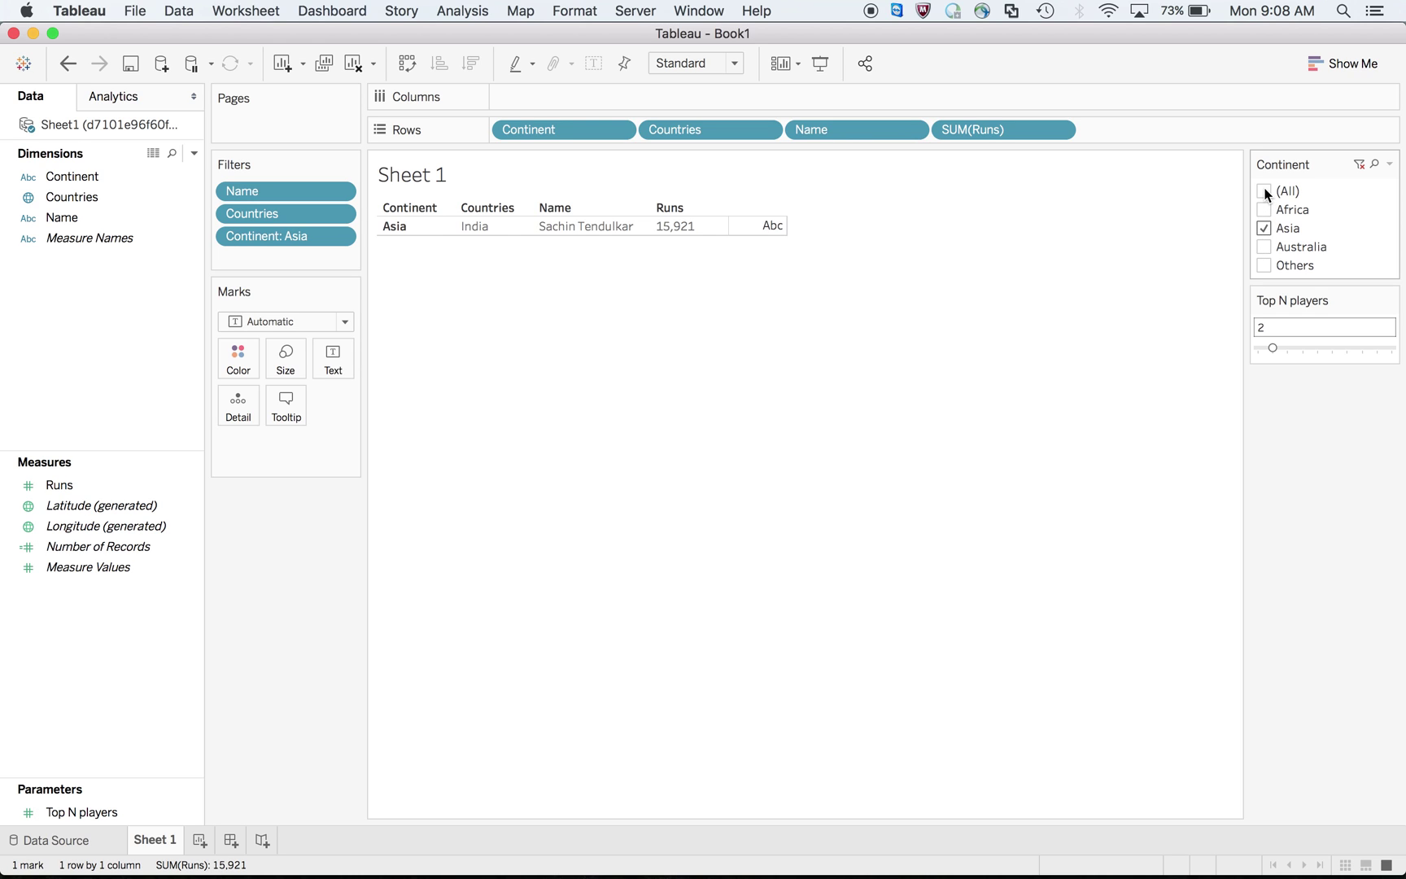
pyautogui.click(1265, 192)
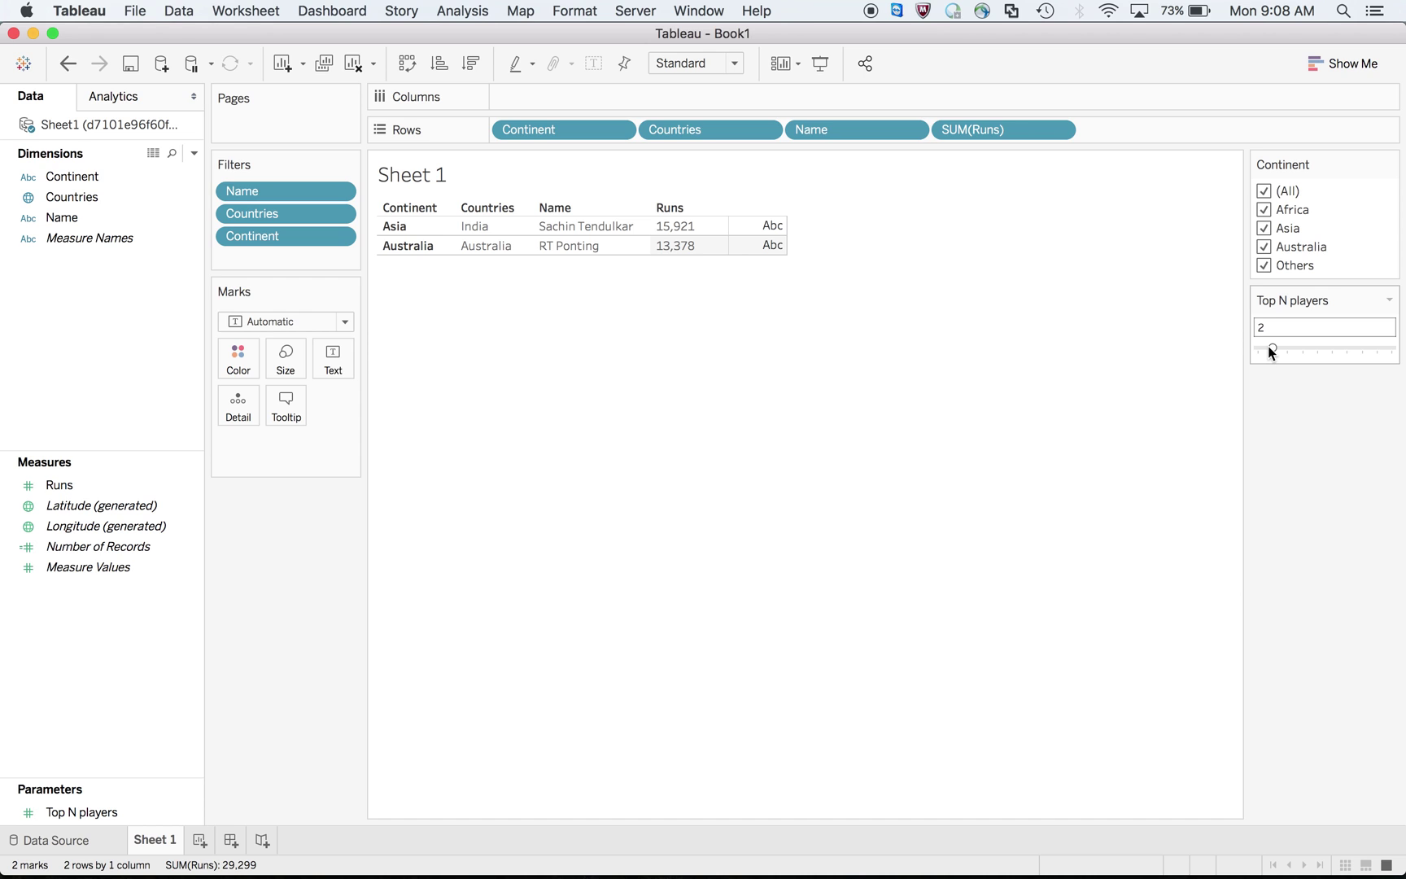
pyautogui.press('super+Tab')
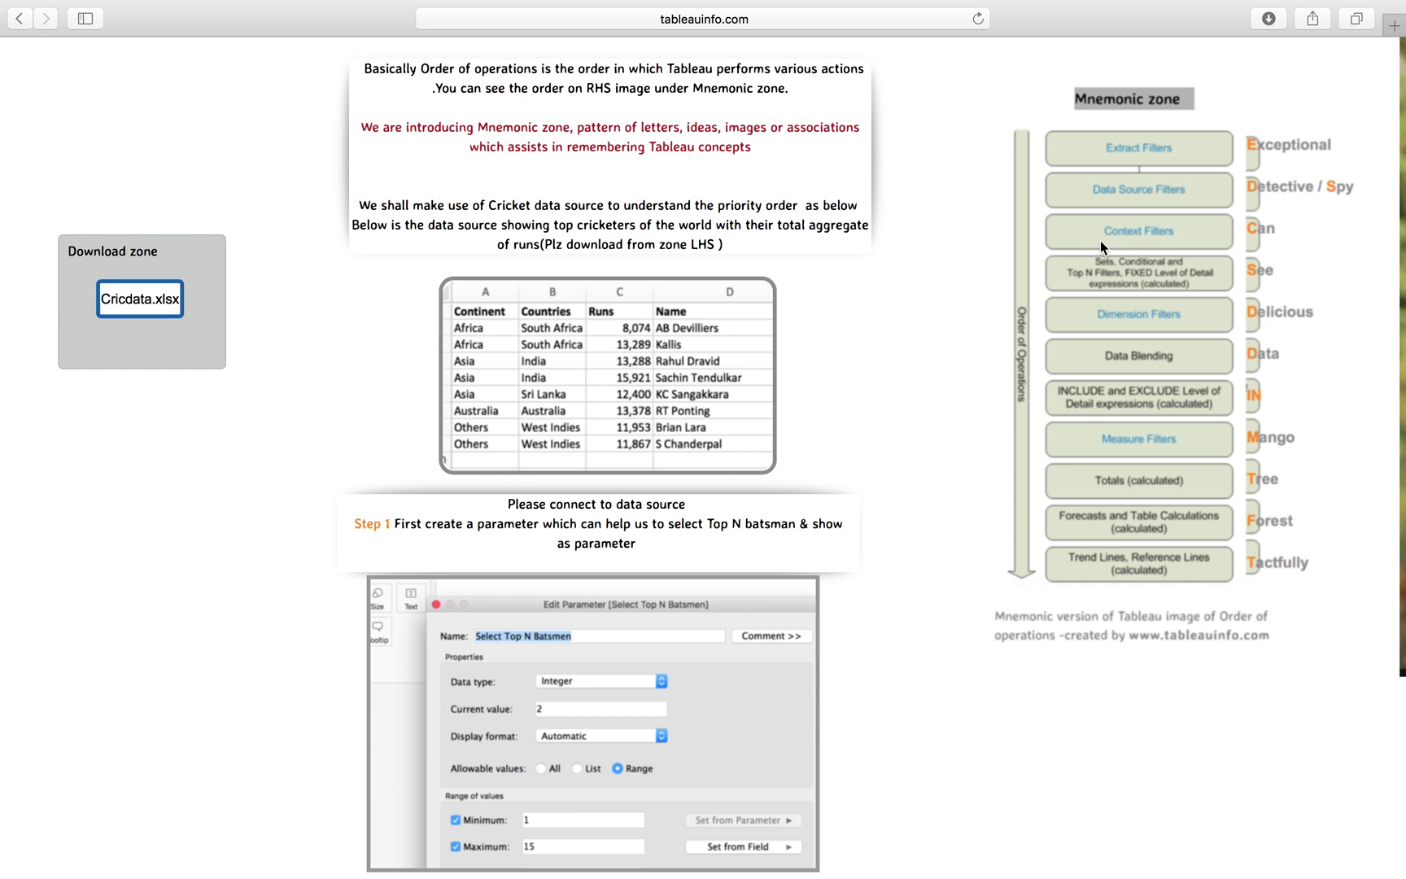
pyautogui.hotkey('ctrl', 'Left')
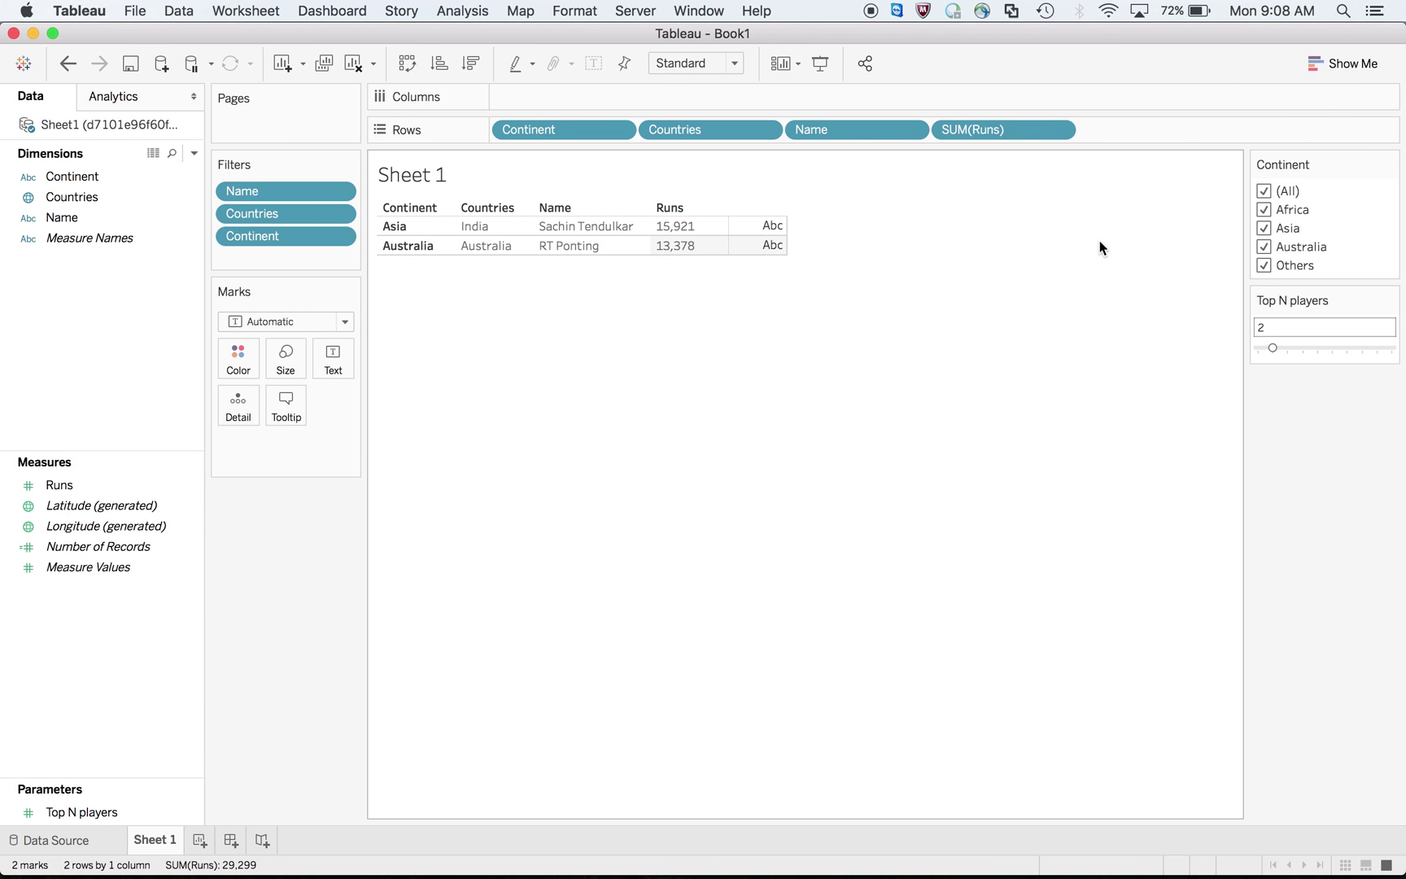
# Remove the Countries filter and add the Continent filter to context.
pyautogui.click(341, 214)
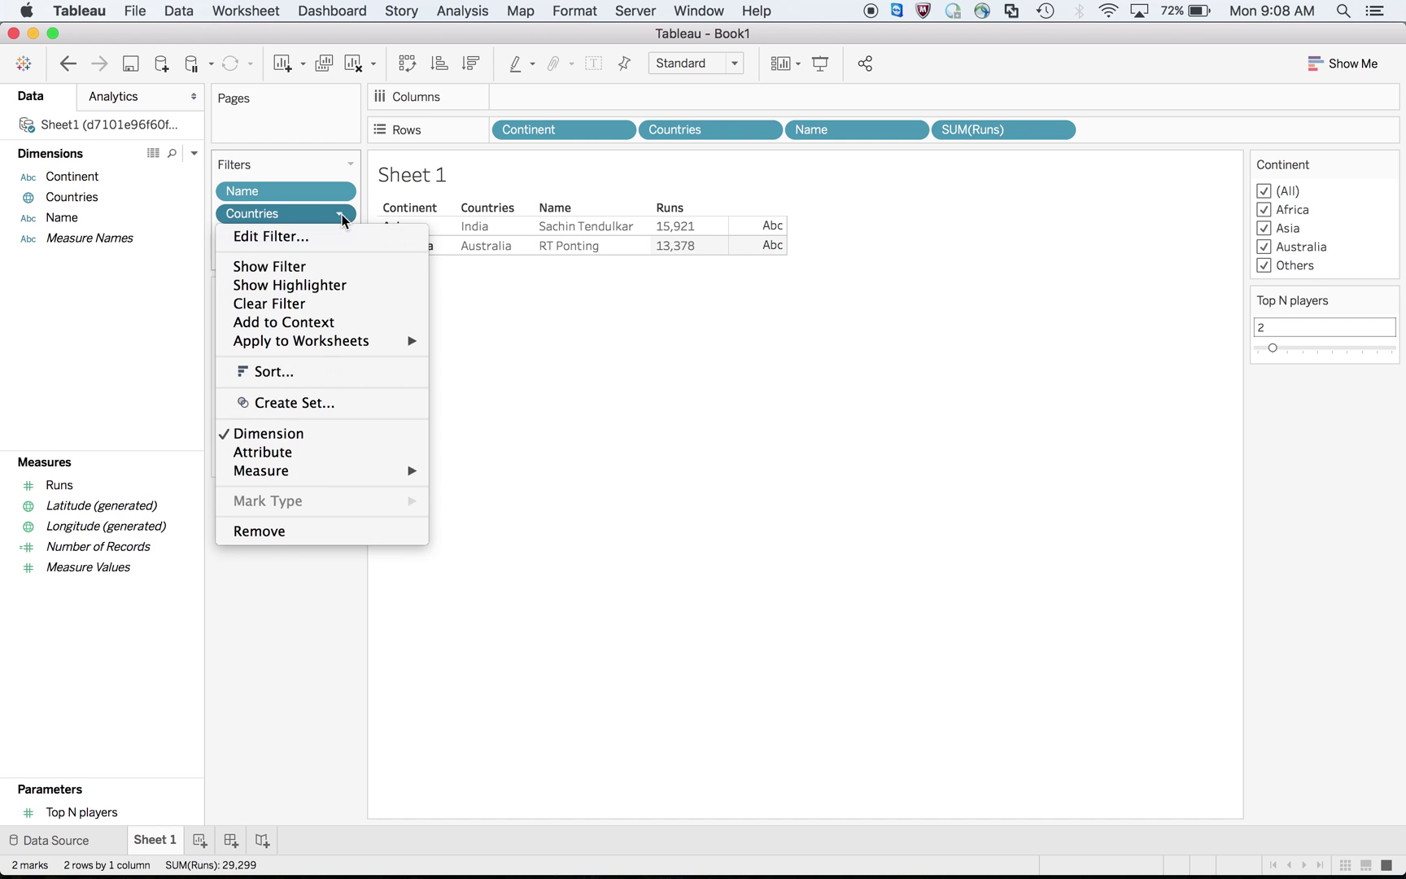
pyautogui.click(327, 533)
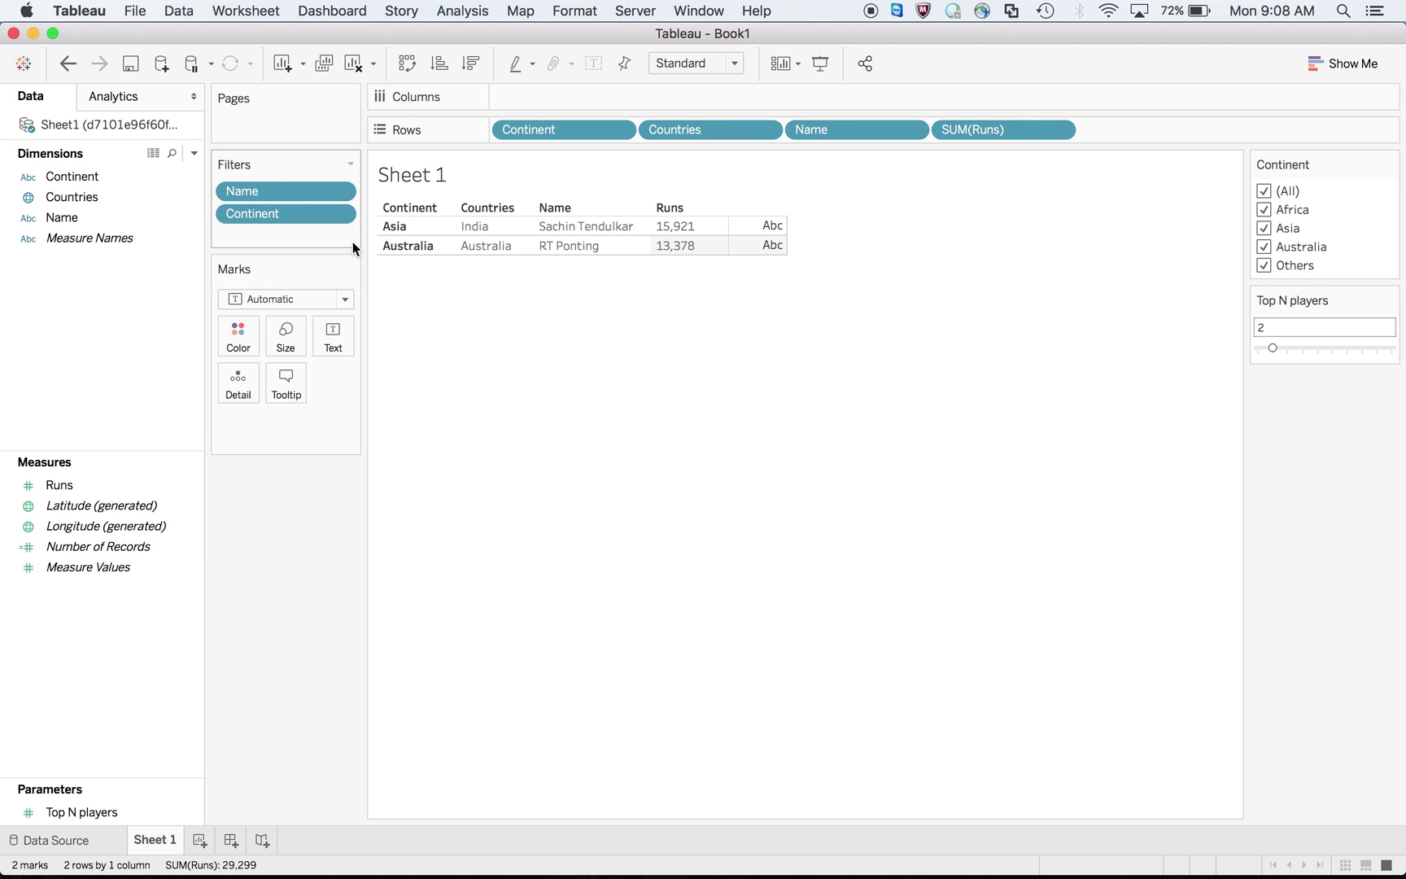
pyautogui.click(339, 214)
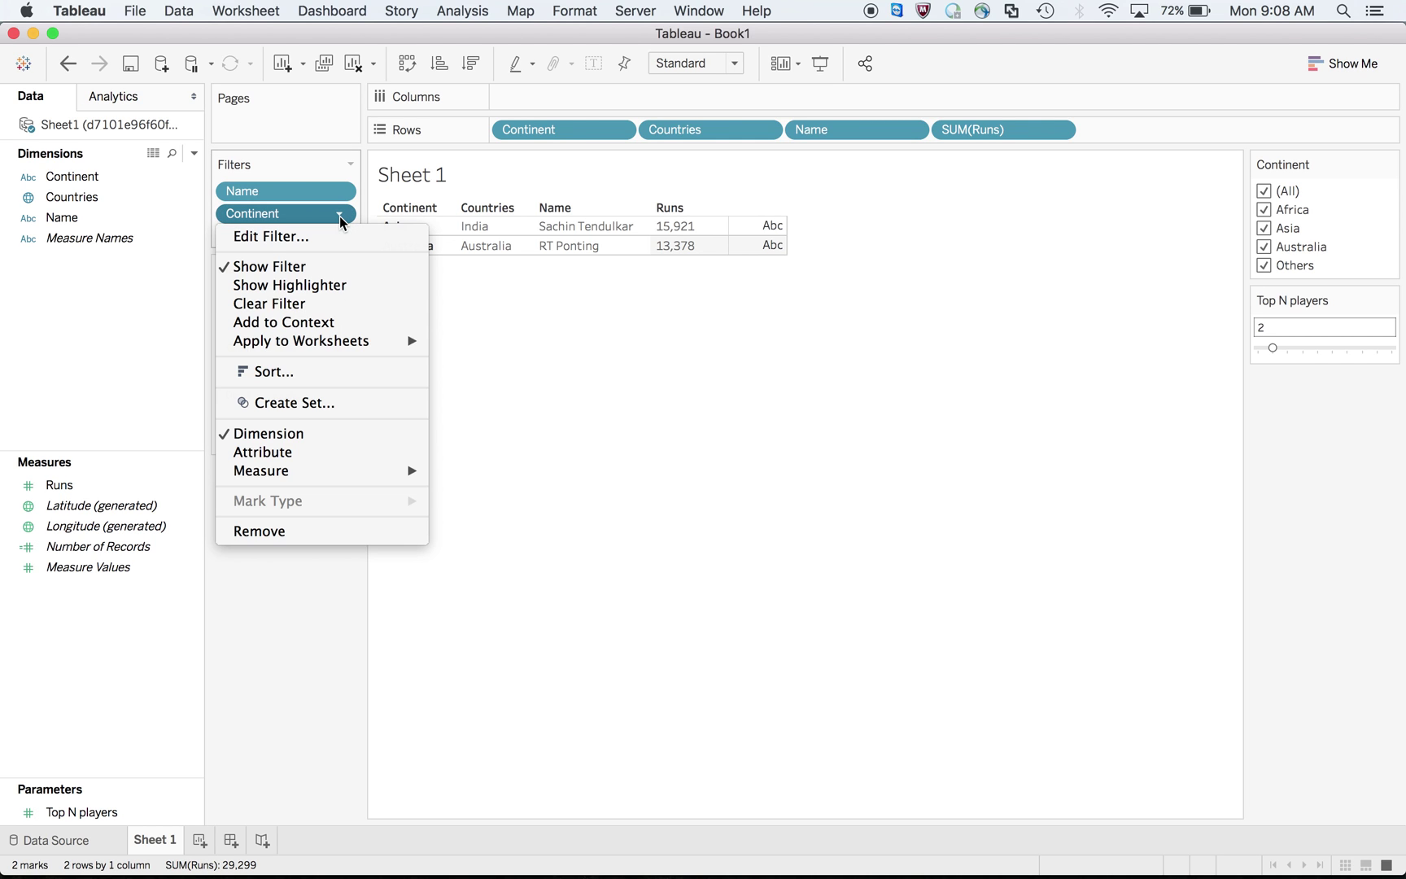
pyautogui.click(348, 322)
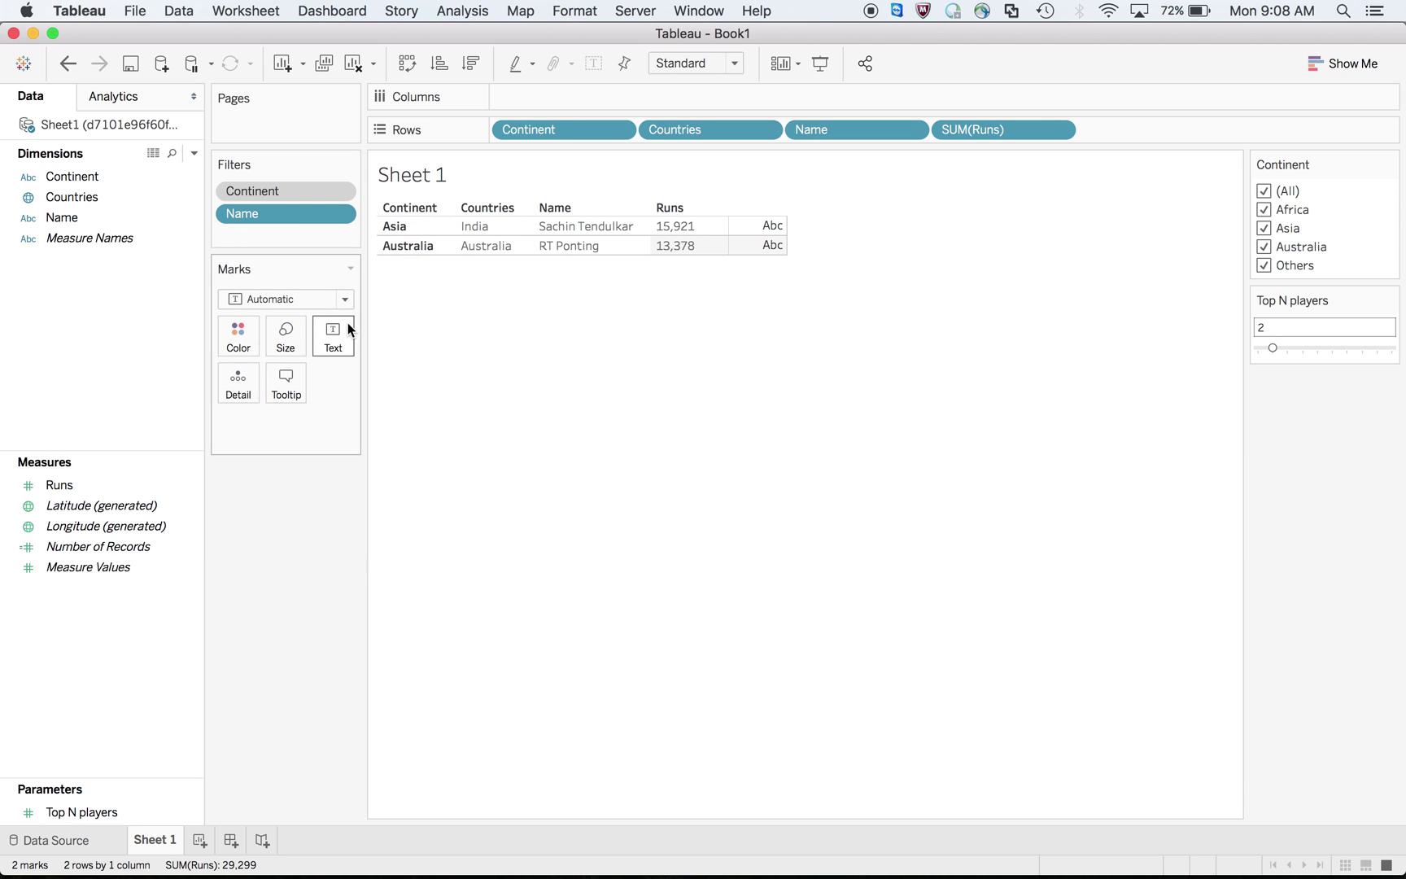
# Clear the Continent filter, view Asia's top two players, then switch to Australia's.
pyautogui.click(1266, 195)
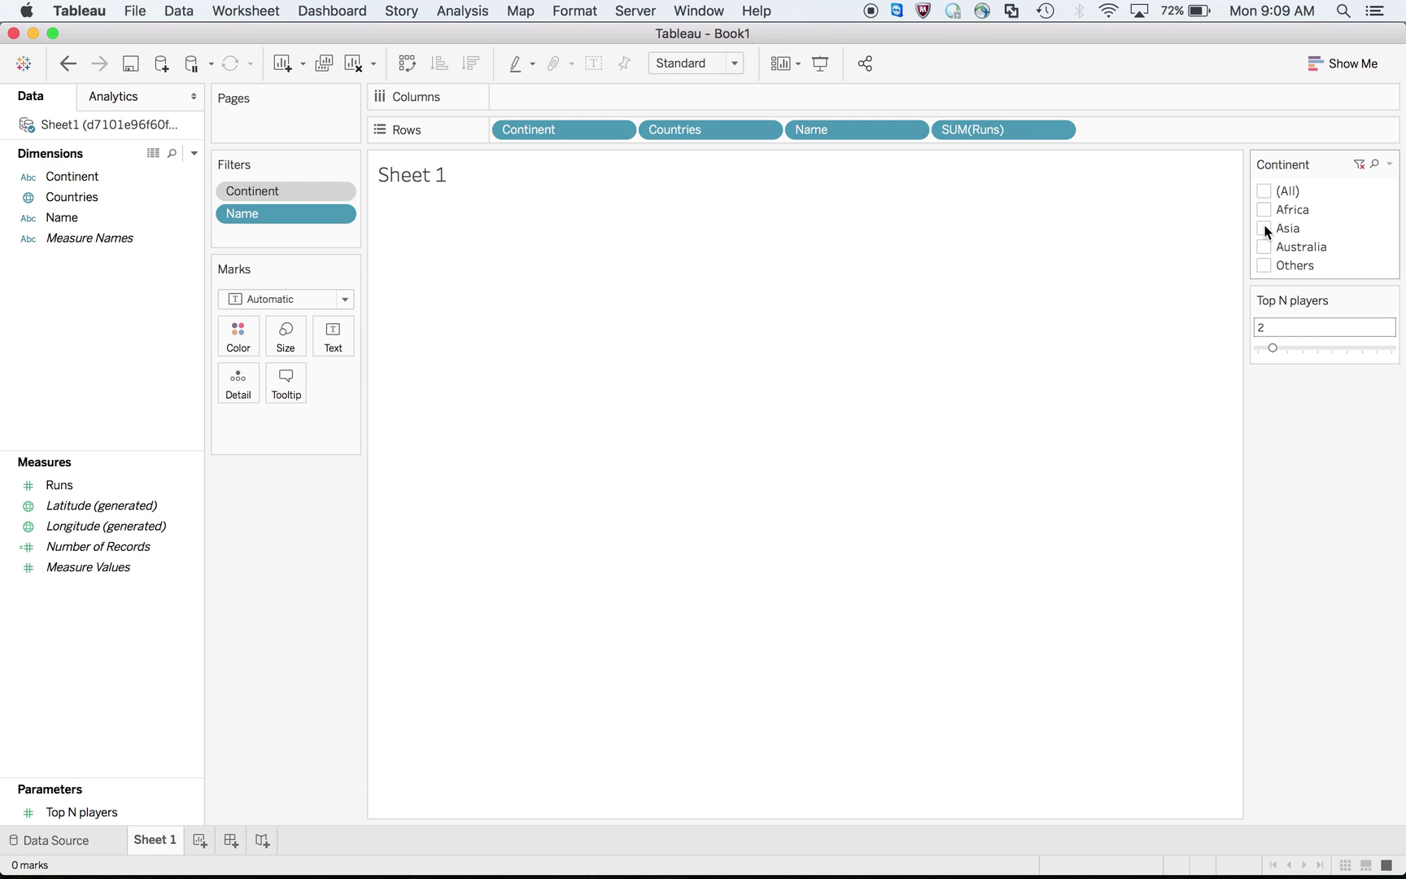
pyautogui.click(1266, 229)
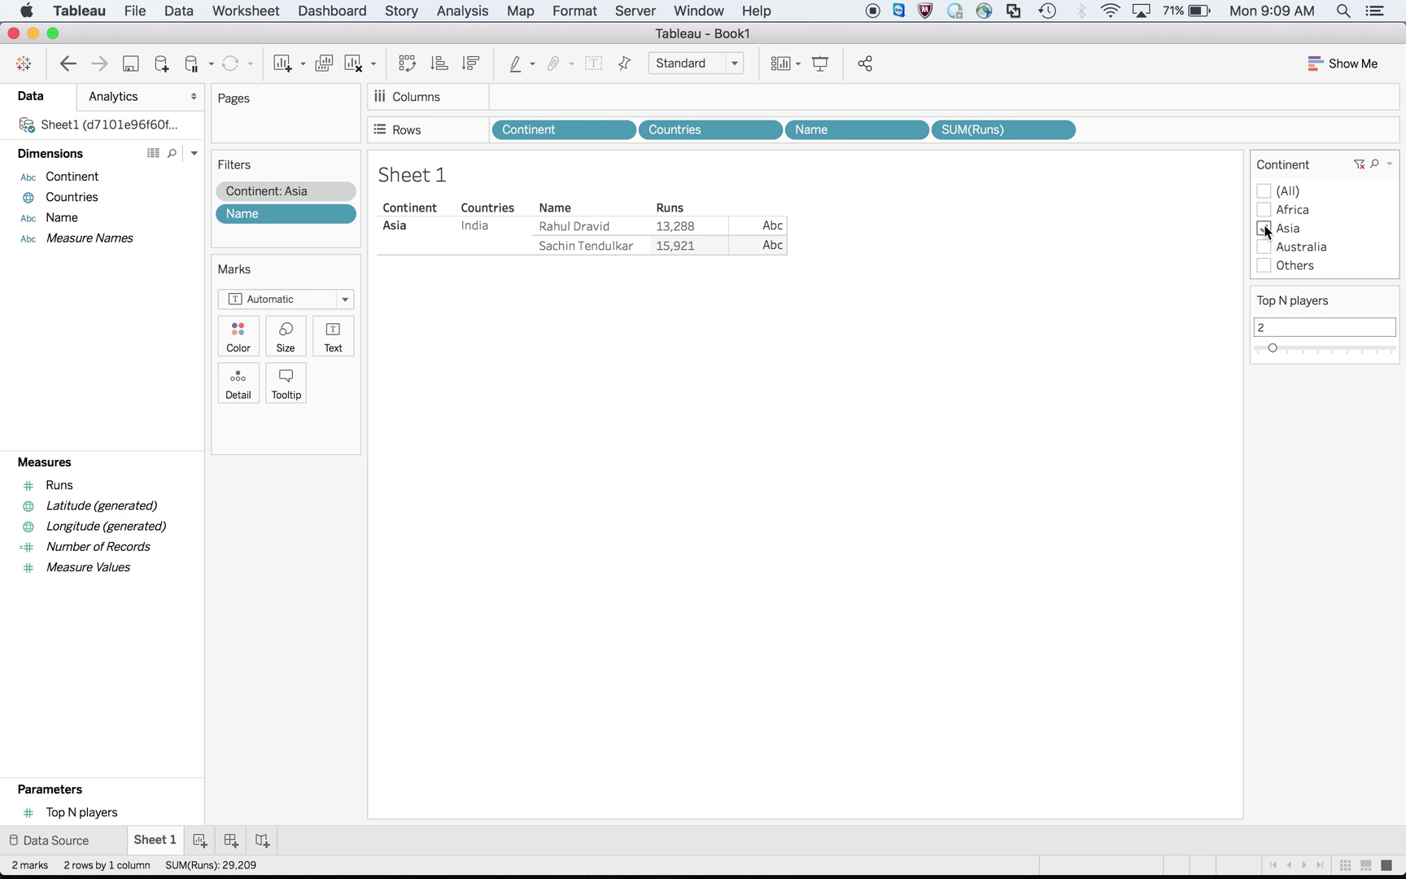
pyautogui.click(1265, 229)
pyautogui.click(1263, 247)
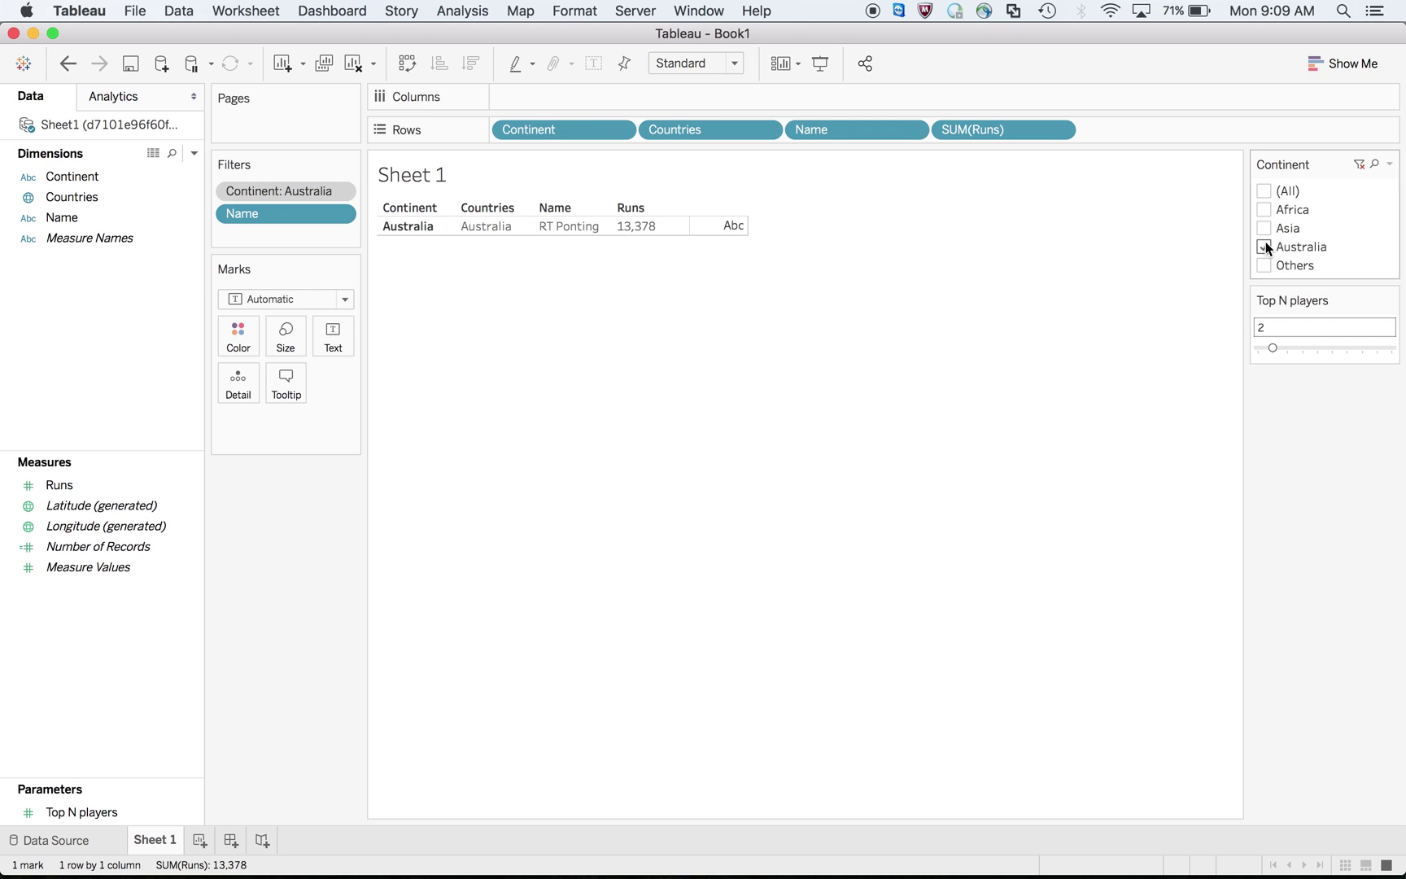
# Filter to Africa only, showing AB Devilliers and Kallis, then return to the tableauinfo.com tutorial.
pyautogui.click(1265, 246)
pyautogui.click(1264, 246)
pyautogui.click(1265, 245)
pyautogui.click(1264, 210)
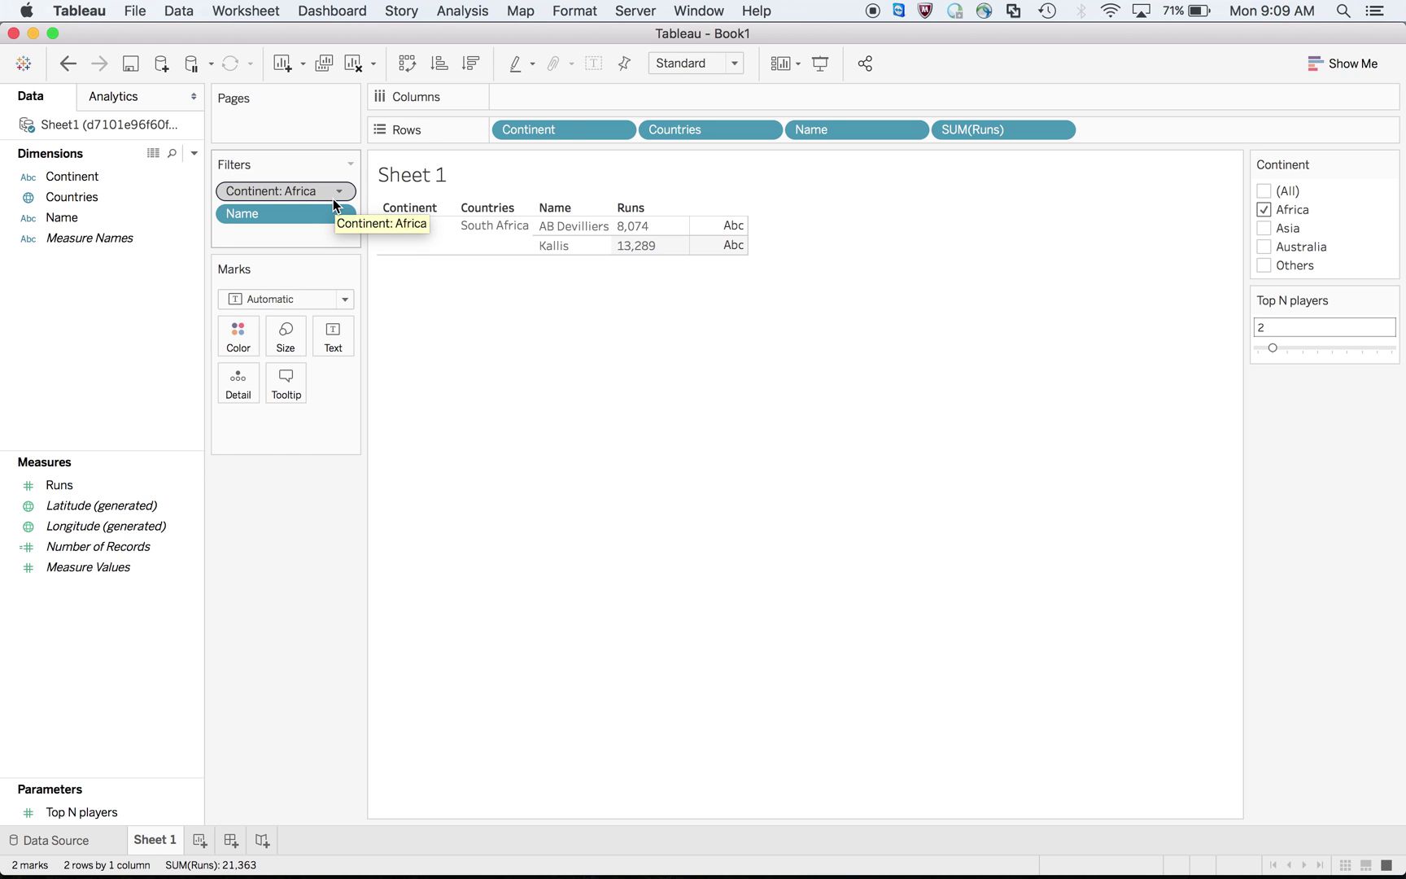
pyautogui.press('super+Tab')
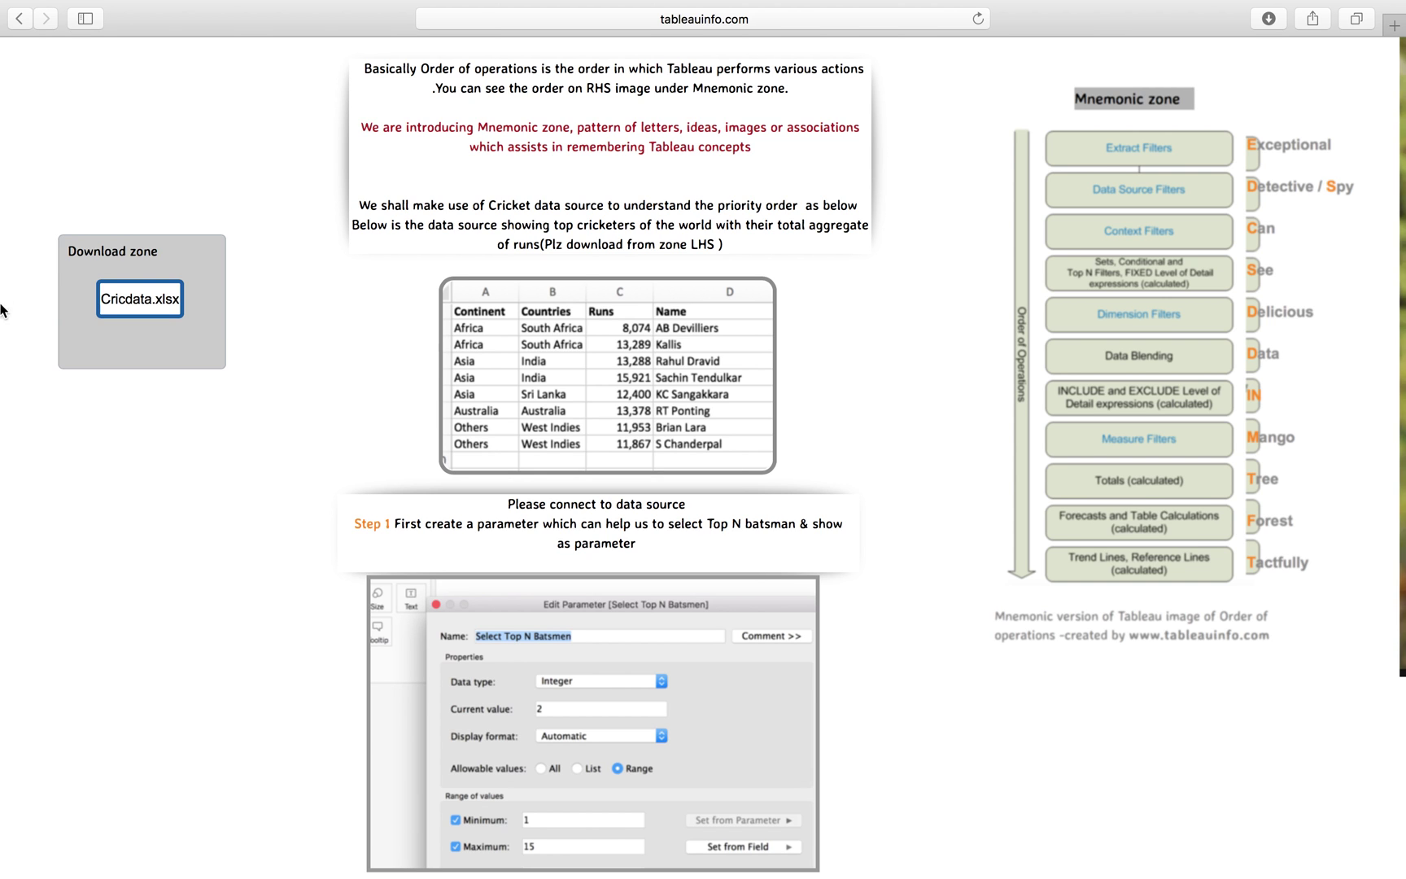
pyautogui.scroll(-10, 136, 587)
pyautogui.scroll(-2, 136, 588)
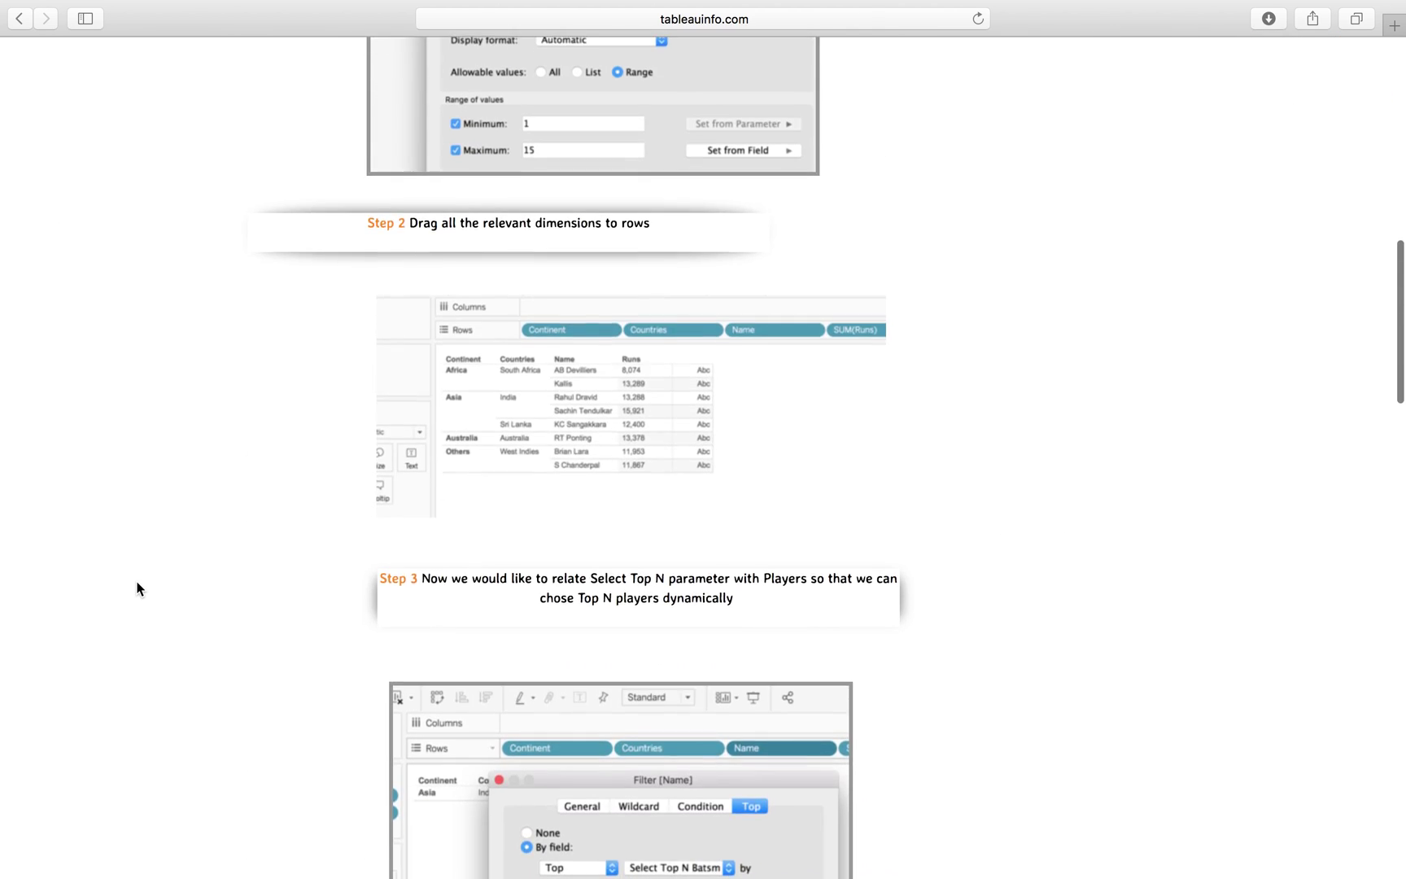
pyautogui.scroll(-10, 137, 583)
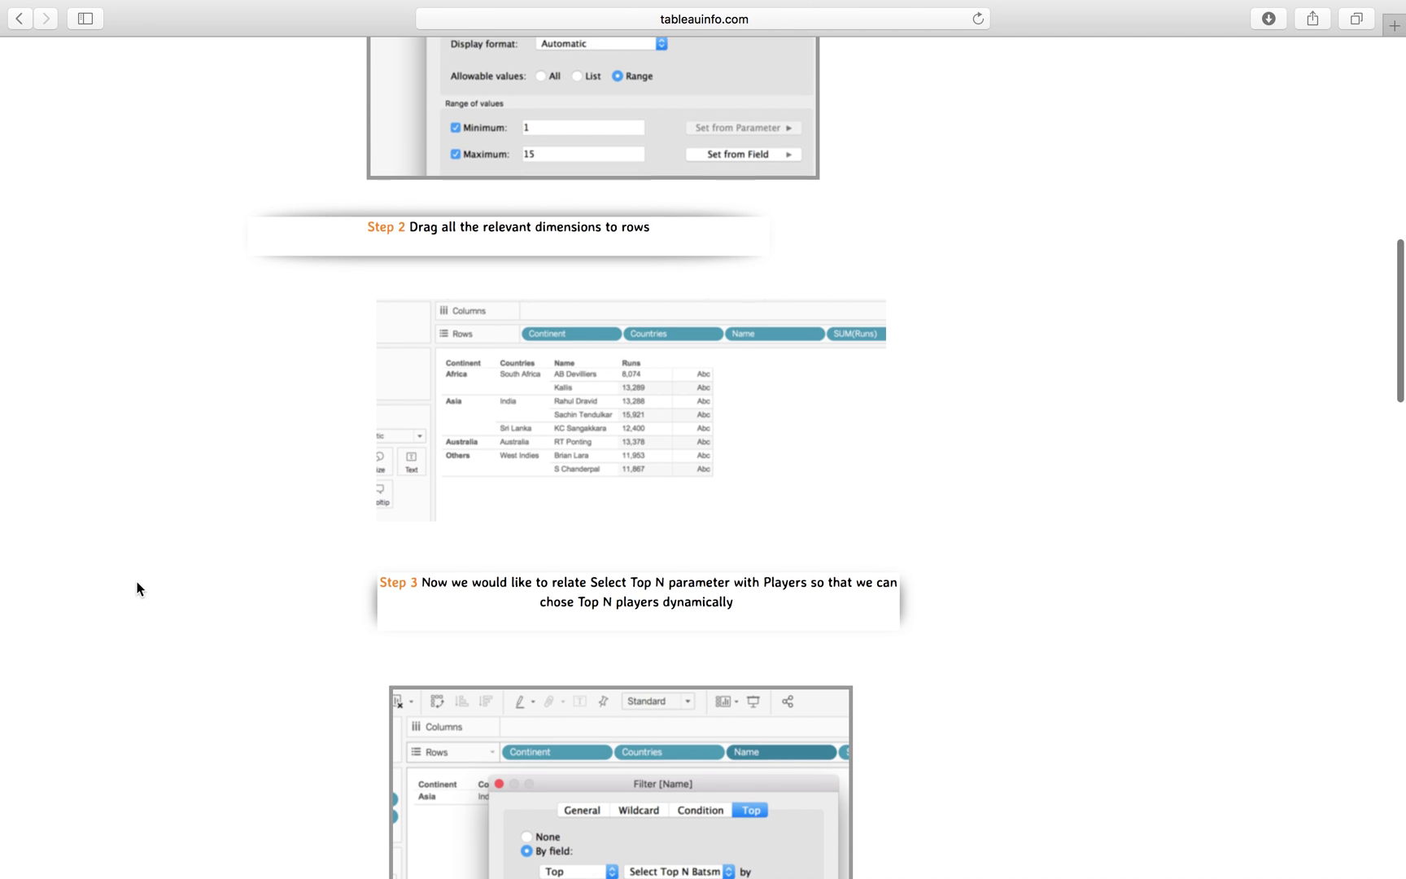
pyautogui.scroll(-13, 136, 580)
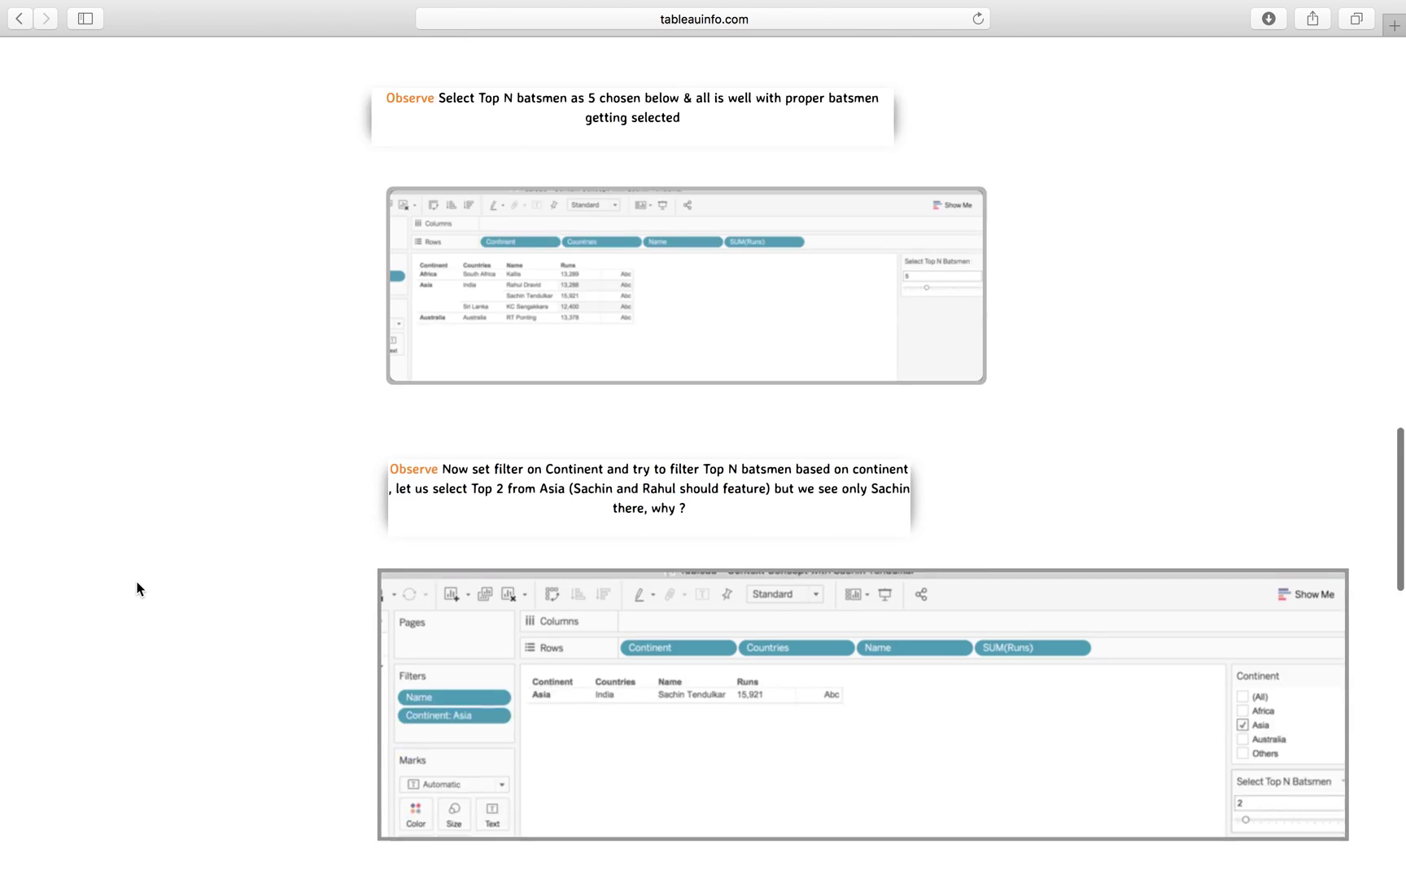
pyautogui.scroll(-11, 177, 694)
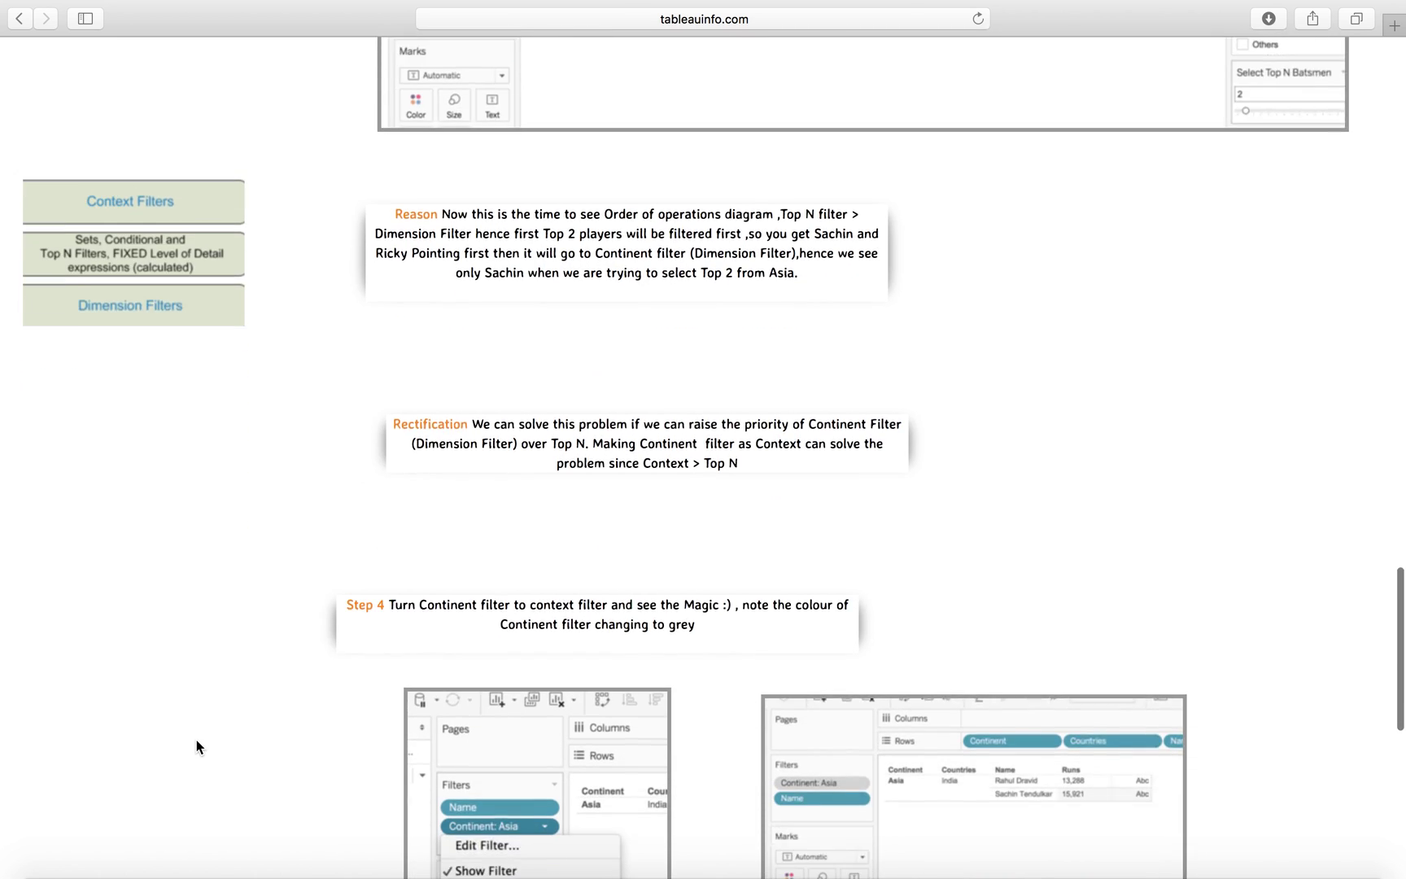
pyautogui.scroll(-2, 197, 747)
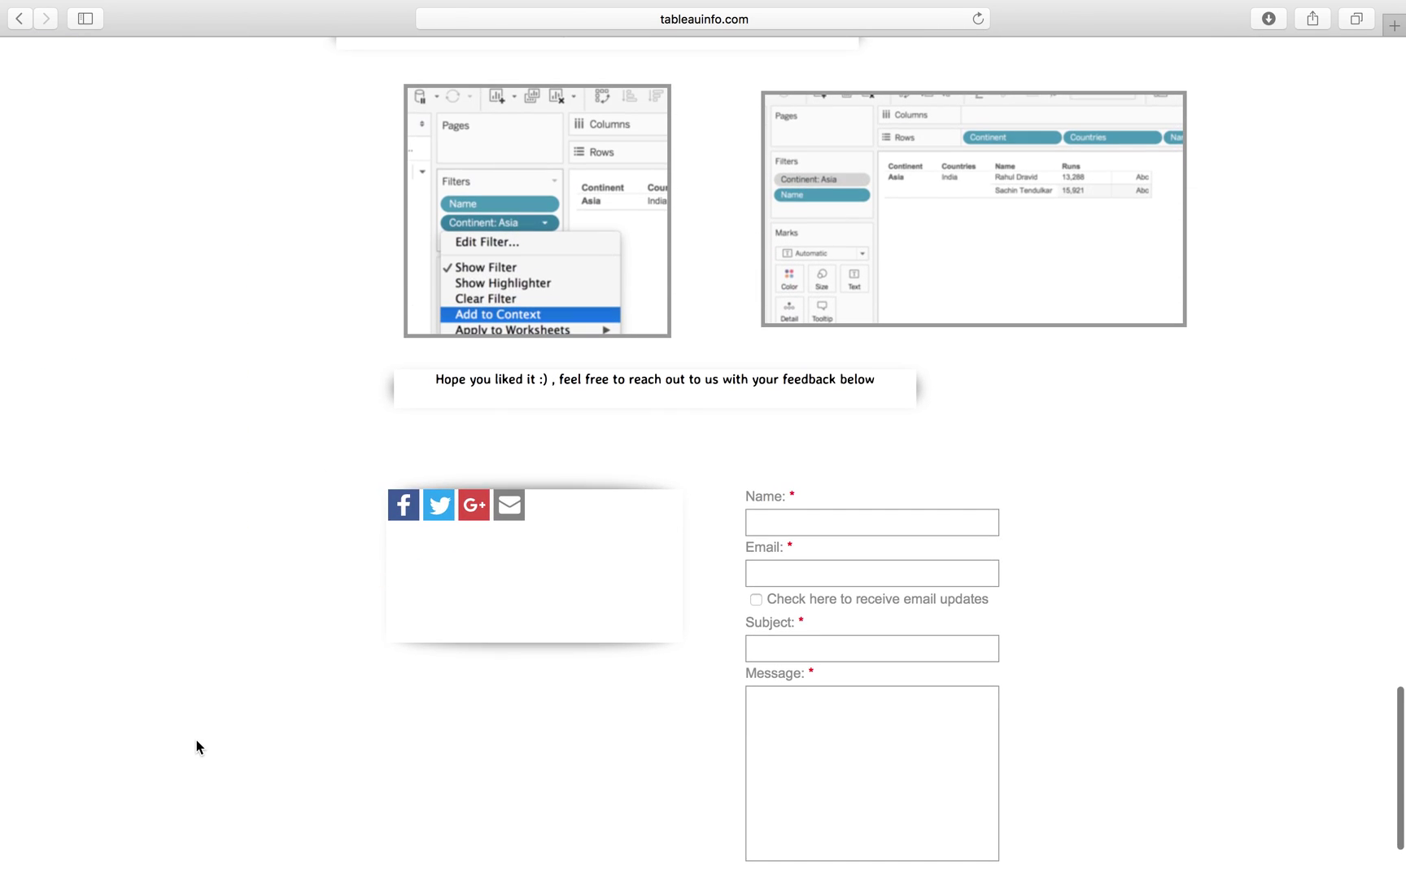
pyautogui.scroll(20, 271, 592)
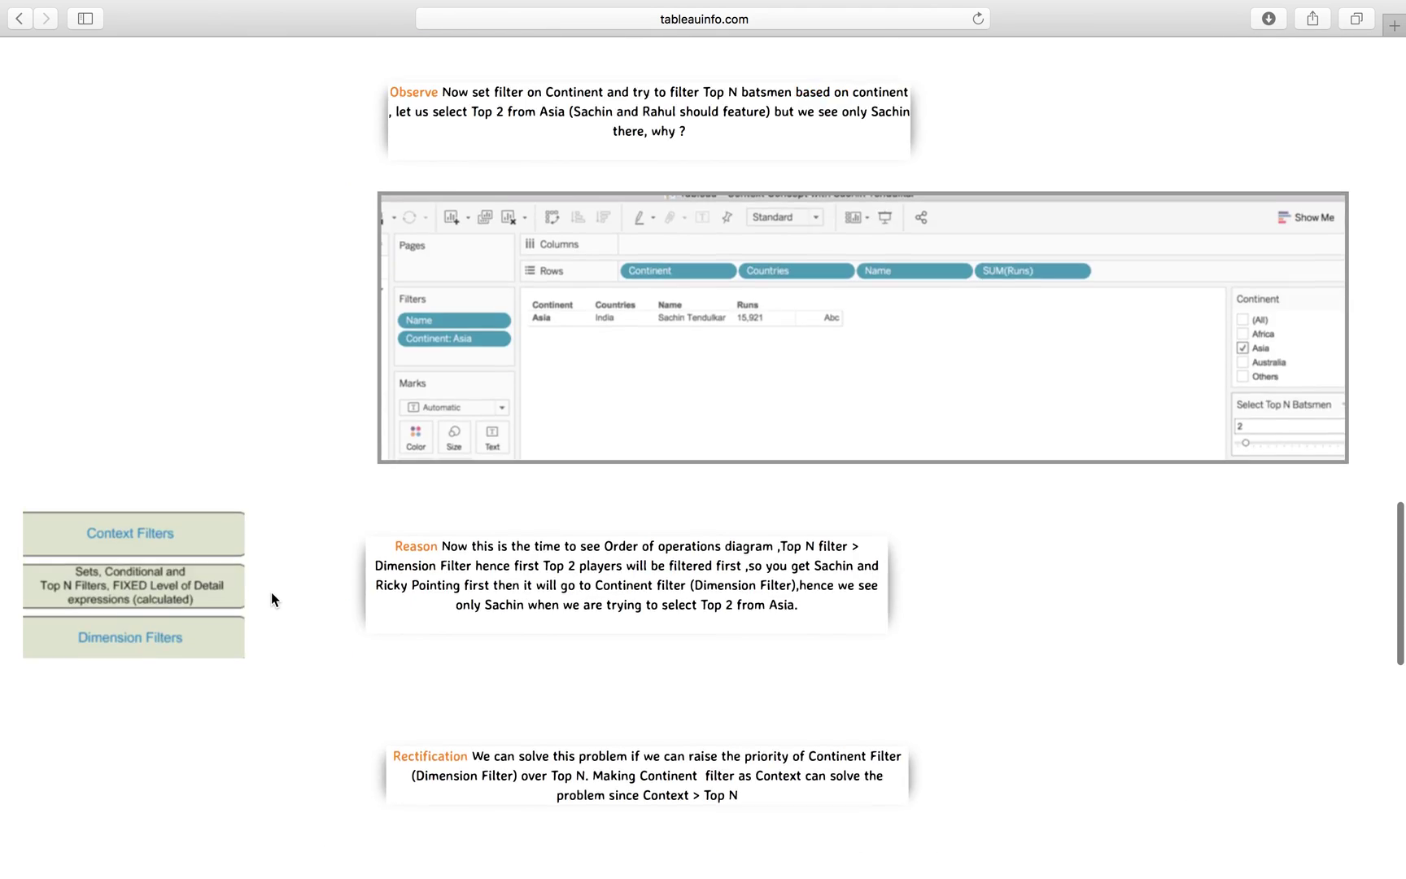
pyautogui.scroll(10, 271, 592)
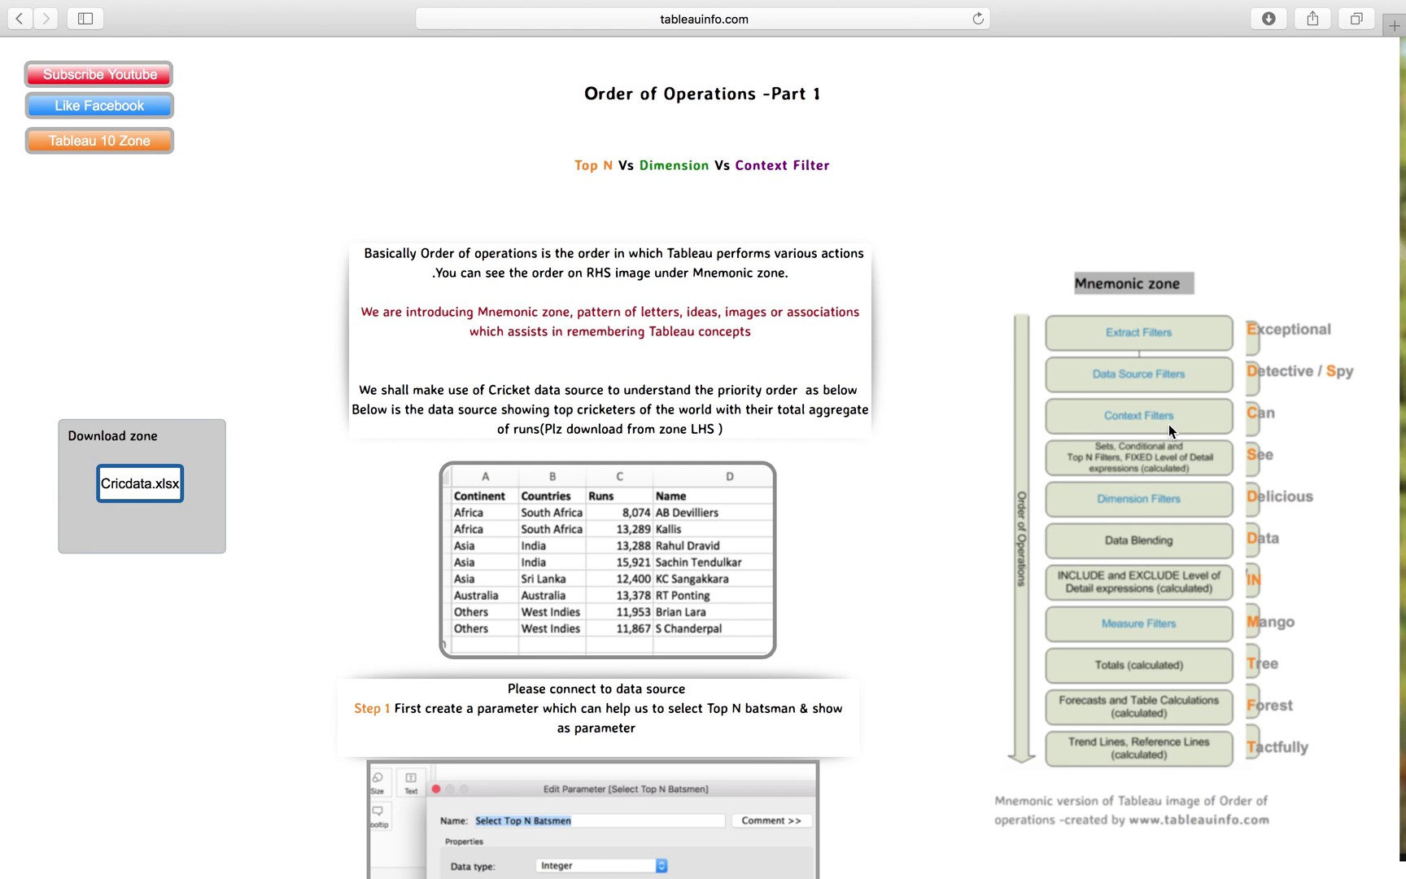
pyautogui.moveTo(1086, 857)
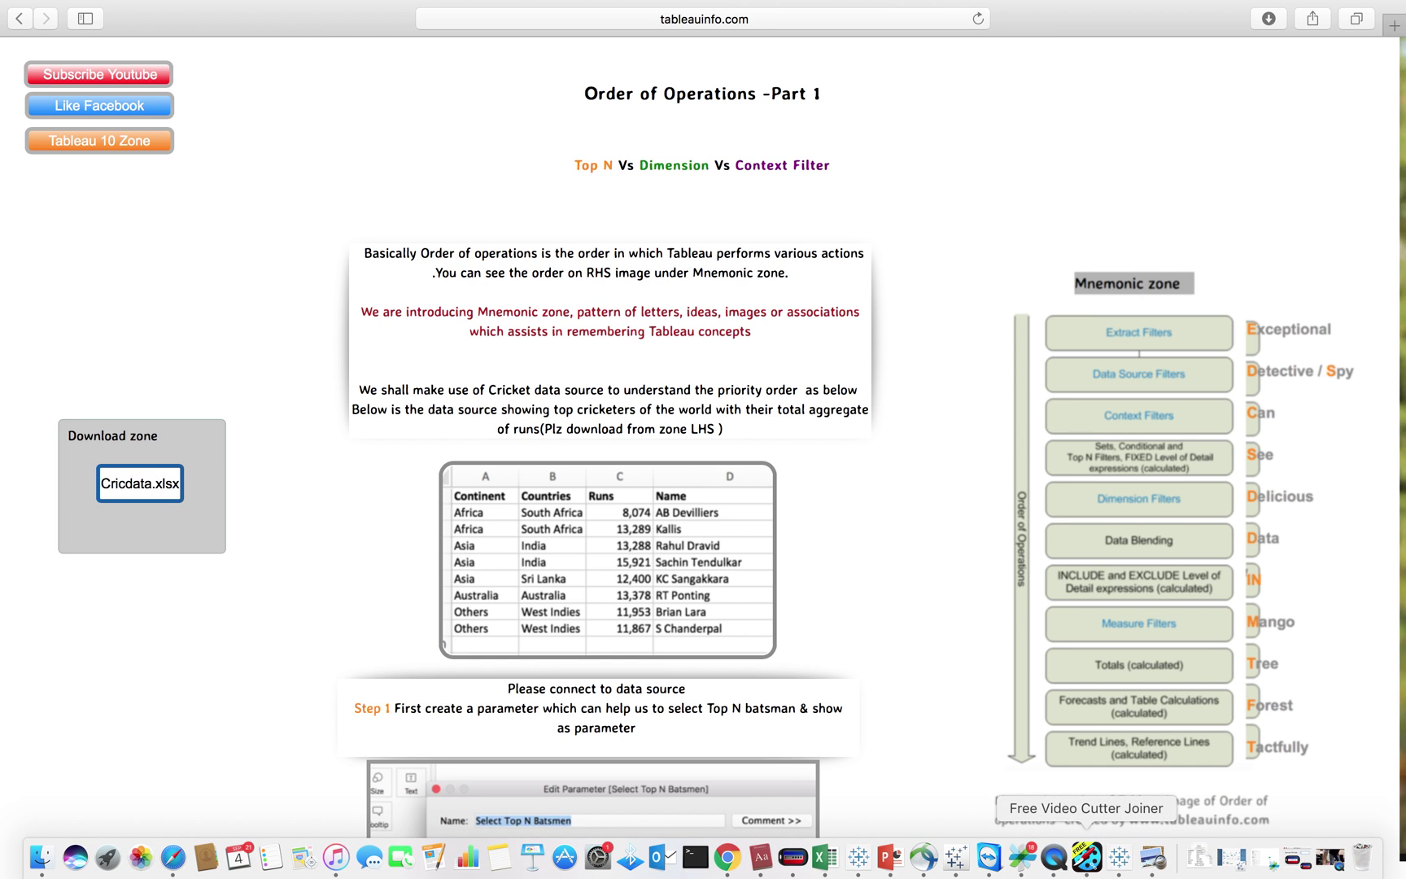